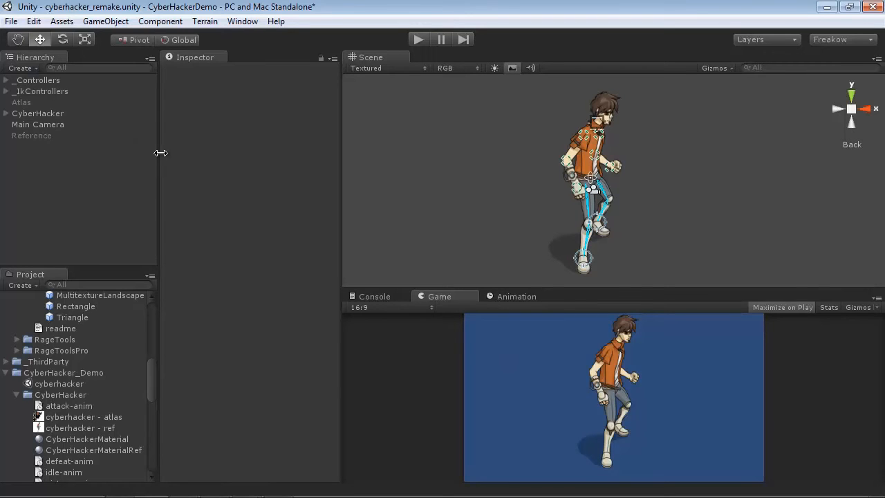
Step: Create an empty game object named _GUI and reset its position to the origin
{"action": "key", "text": "ctrl+shift+n"}
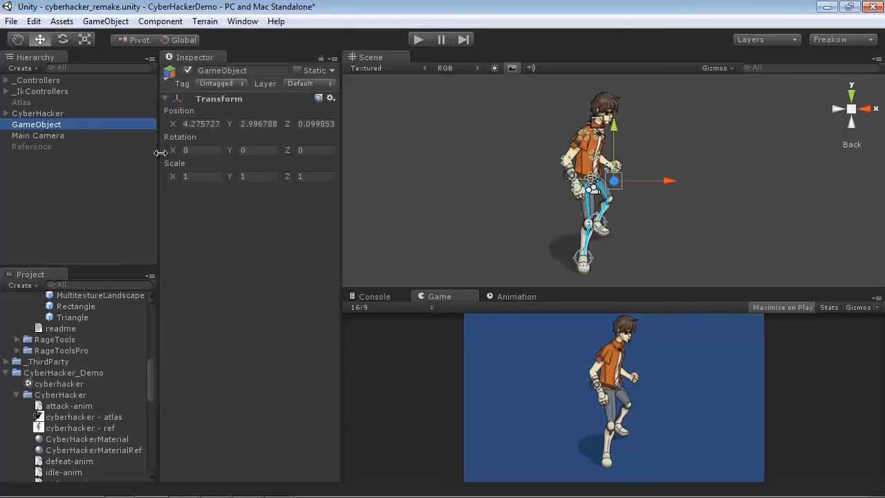
{"action": "left_click", "coordinate": [60, 125]}
{"action": "type", "text": "_GUI"}
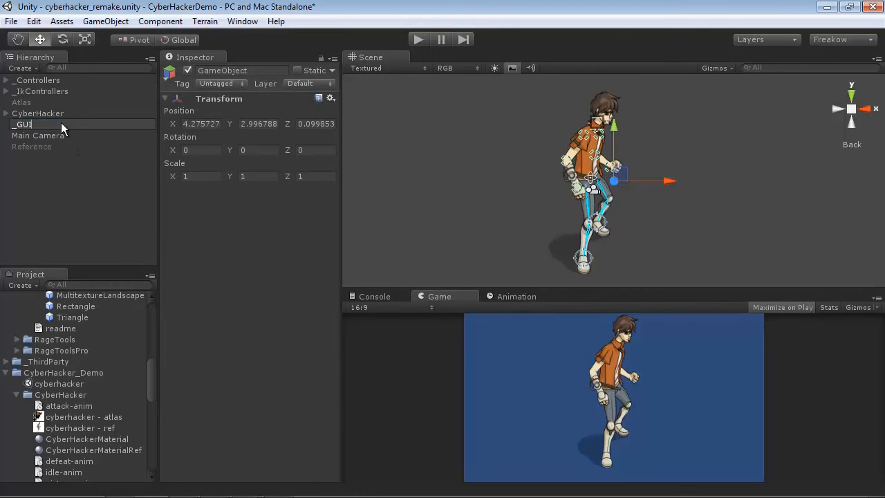
{"action": "key", "text": "Return"}
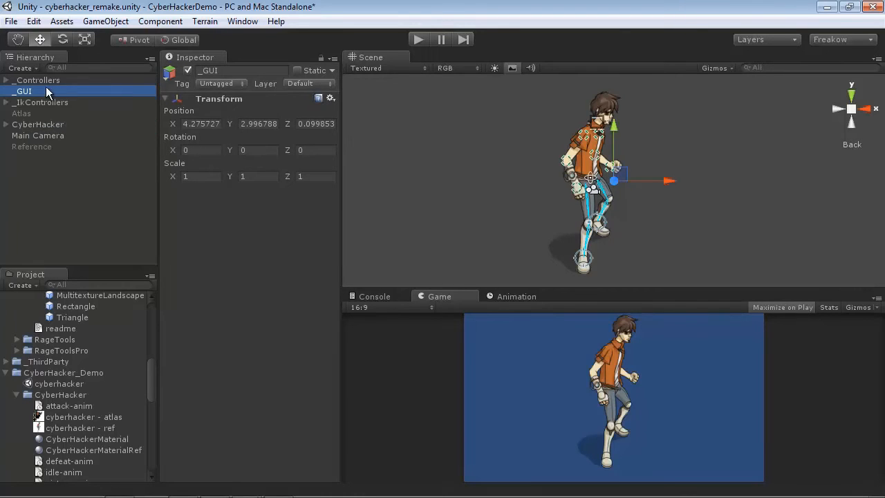
{"action": "left_click", "coordinate": [330, 99]}
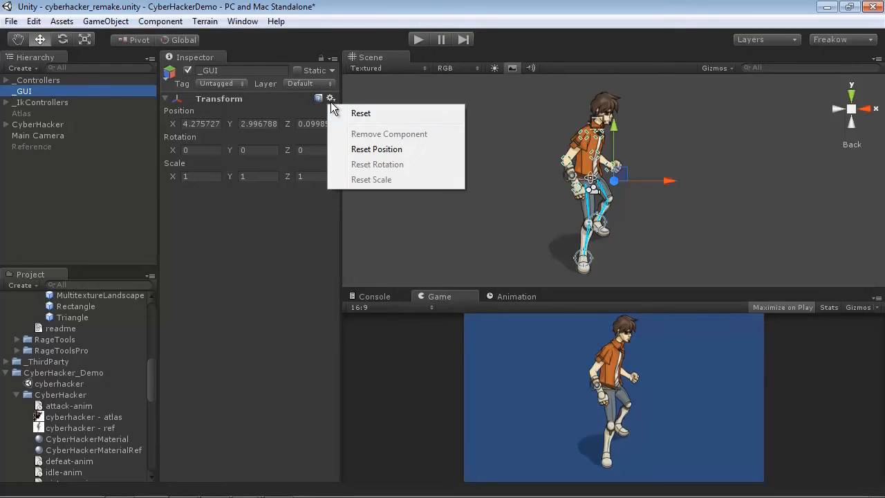
{"action": "left_click", "coordinate": [367, 150]}
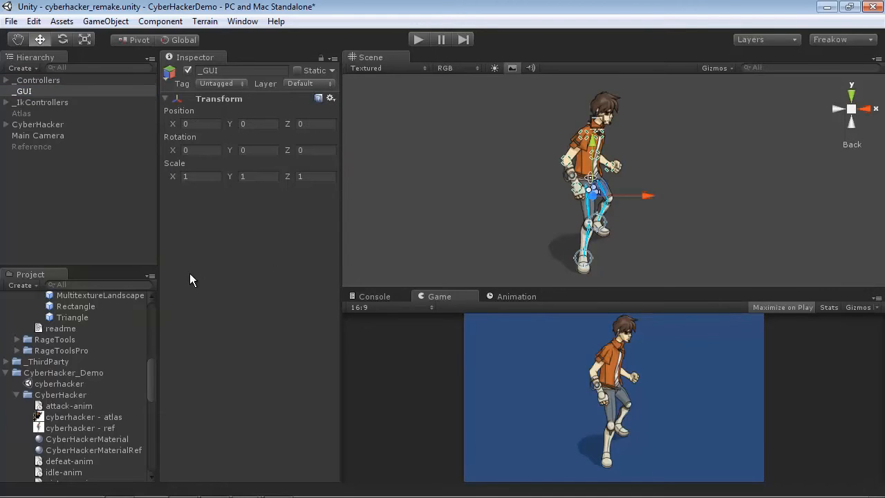
Step: Place the Rectangle prefab in the scene beside the character and set its Rage Spline outline to None
{"action": "left_click", "coordinate": [99, 282]}
{"action": "scroll", "coordinate": [150, 372], "scroll_direction": "up", "scroll_amount": 3}
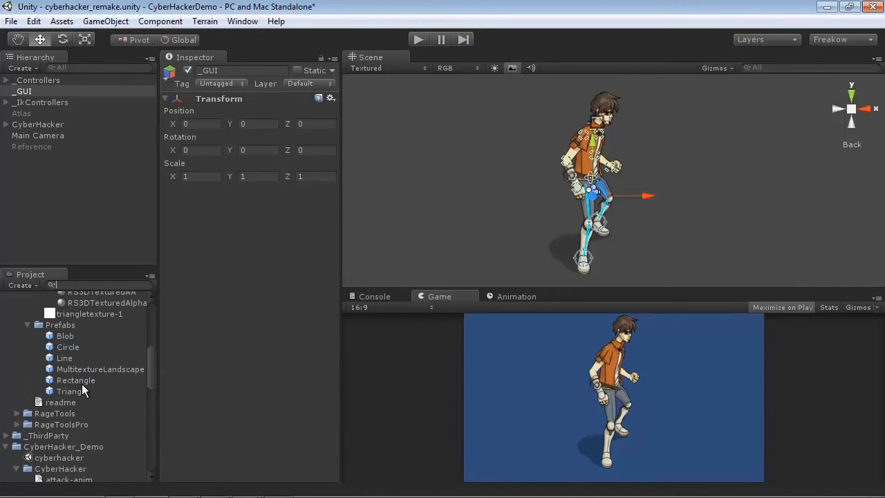
{"action": "mouse_move", "coordinate": [153, 366]}
{"action": "left_mouse_down"}
{"action": "mouse_move", "coordinate": [157, 327]}
{"action": "mouse_move", "coordinate": [164, 356]}
{"action": "left_mouse_up"}
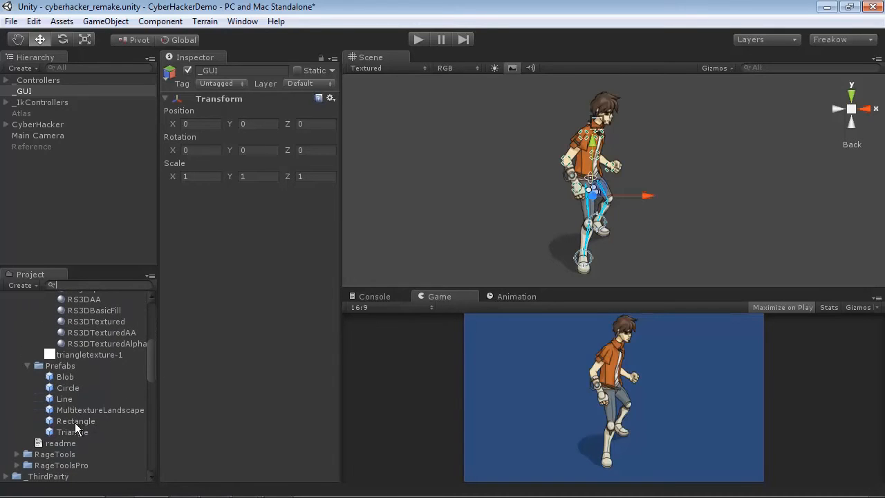
{"action": "left_click_drag", "start_coordinate": [75, 422], "coordinate": [471, 189]}
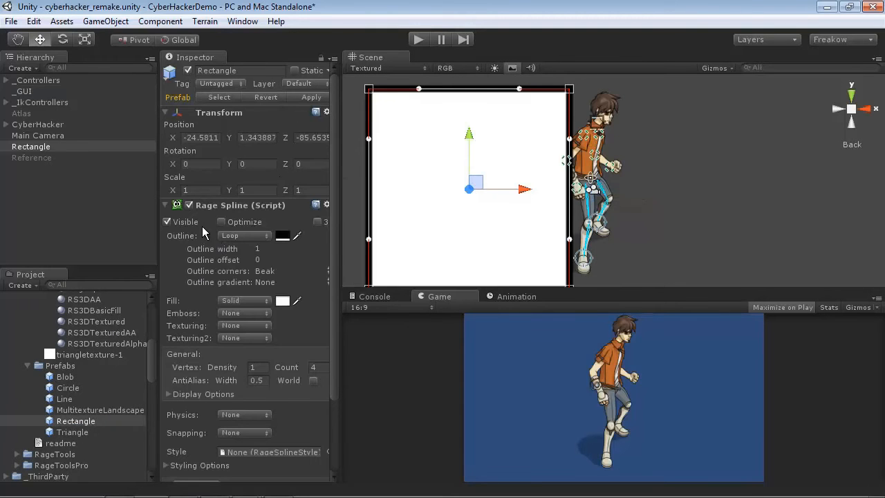
{"action": "left_click", "coordinate": [242, 236]}
{"action": "left_click", "coordinate": [249, 251]}
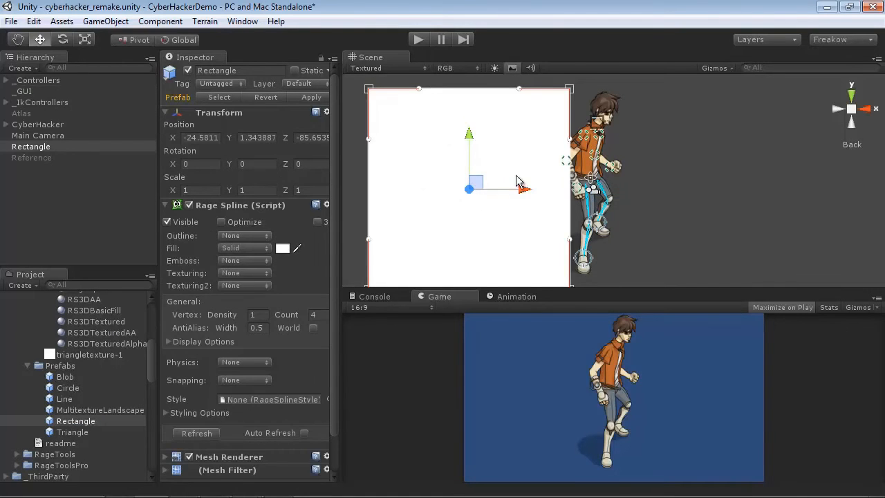
Step: Scale the rectangle down uniformly to about 0.14 and set its Z position to 0
{"action": "key", "text": "r"}
{"action": "left_click_drag", "start_coordinate": [470, 190], "coordinate": [403, 188]}
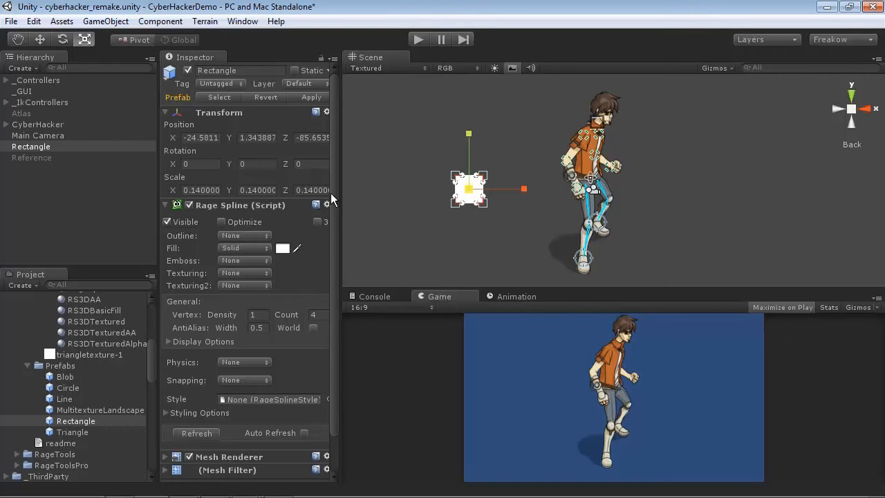
{"action": "left_click", "coordinate": [317, 141]}
{"action": "type", "text": "0"}
{"action": "key", "text": "Return"}
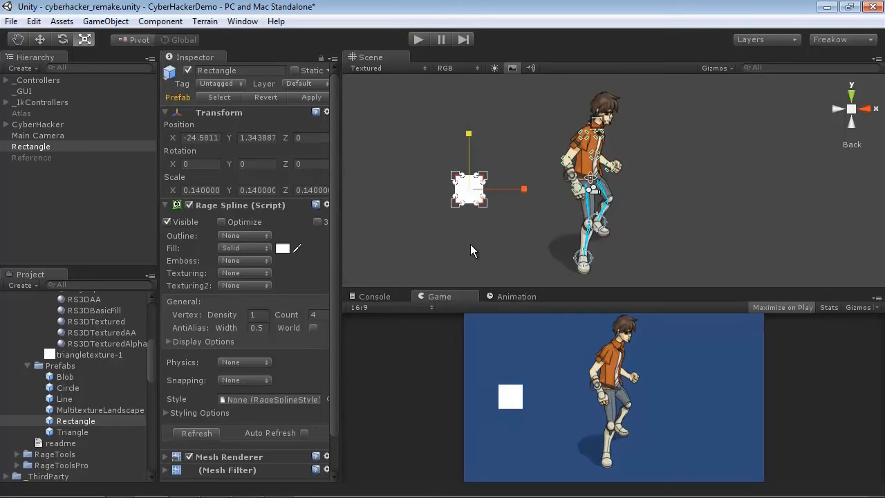
Step: Shrink the rectangle to a scale of about 0.077 and move it up and away from the character to about X -31.2, Y 16.5
{"action": "left_click_drag", "start_coordinate": [472, 186], "coordinate": [440, 187]}
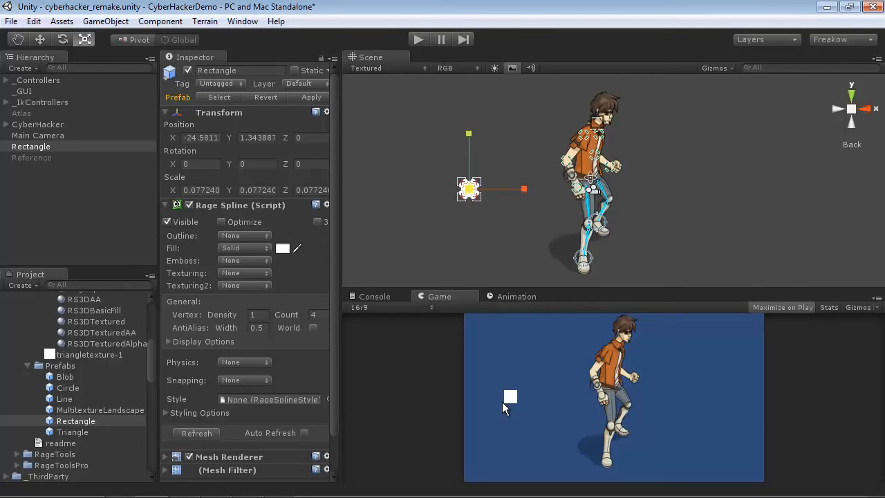
{"action": "key", "text": "w"}
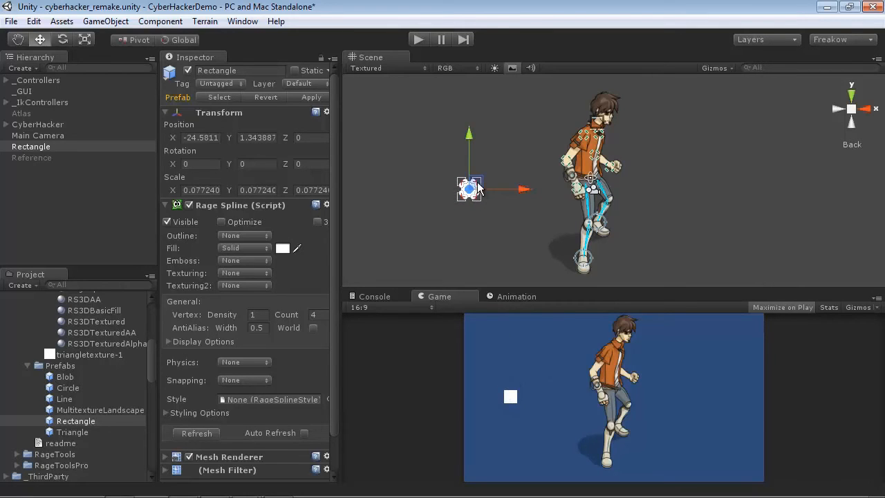
{"action": "left_click_drag", "start_coordinate": [473, 183], "coordinate": [446, 113]}
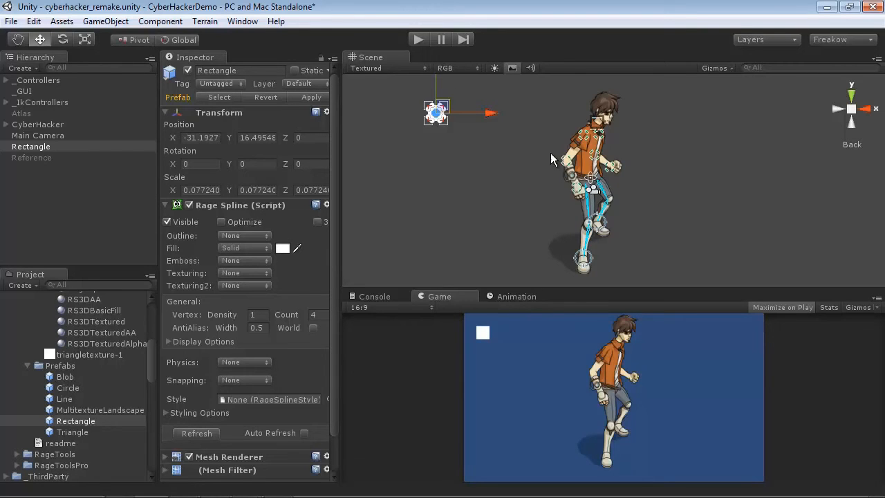
Step: Add spline points on the rectangle's upper edge near its top-left corner and on its left edge near both corners
{"action": "middle_click_drag", "start_coordinate": [476, 153], "coordinate": [497, 204], "text": "alt"}
{"action": "scroll", "coordinate": [469, 214], "scroll_direction": "up", "scroll_amount": 10, "text": "alt"}
{"action": "middle_click_drag", "start_coordinate": [436, 196], "coordinate": [615, 189], "text": "alt"}
{"action": "scroll", "coordinate": [517, 219], "scroll_direction": "up", "scroll_amount": 9, "text": "alt"}
{"action": "right_click_drag", "start_coordinate": [487, 199], "coordinate": [513, 202], "text": "alt"}
{"action": "middle_click_drag", "start_coordinate": [511, 202], "coordinate": [643, 211], "text": "alt"}
{"action": "right_click_drag", "start_coordinate": [579, 210], "coordinate": [602, 216], "text": "alt"}
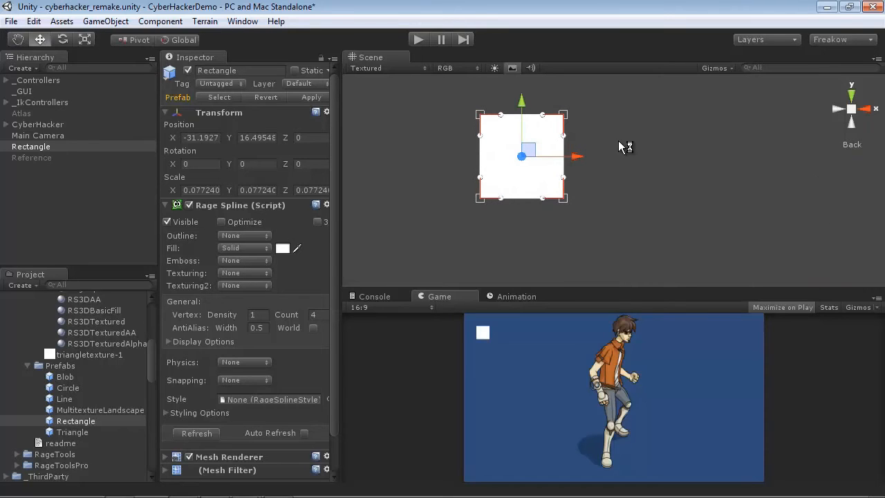
{"action": "middle_click_drag", "start_coordinate": [614, 148], "coordinate": [628, 164]}
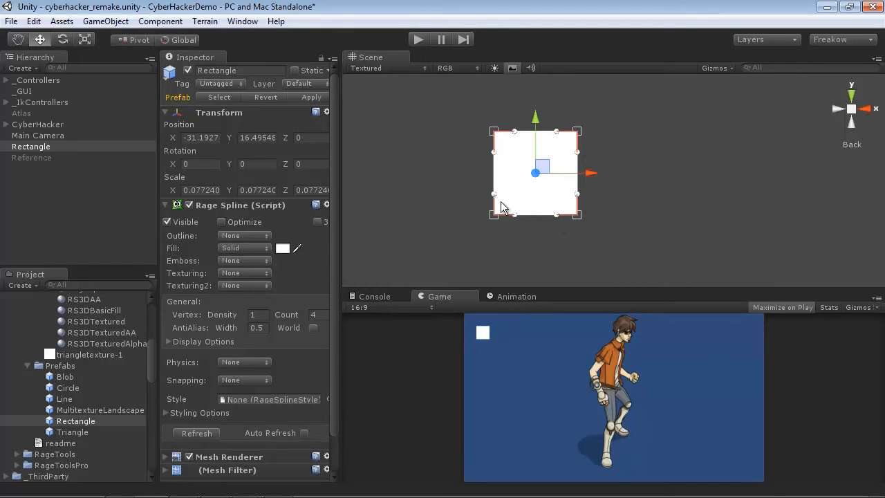
{"action": "left_click", "coordinate": [516, 130]}
{"action": "double_click", "coordinate": [494, 155]}
{"action": "double_click", "coordinate": [493, 201]}
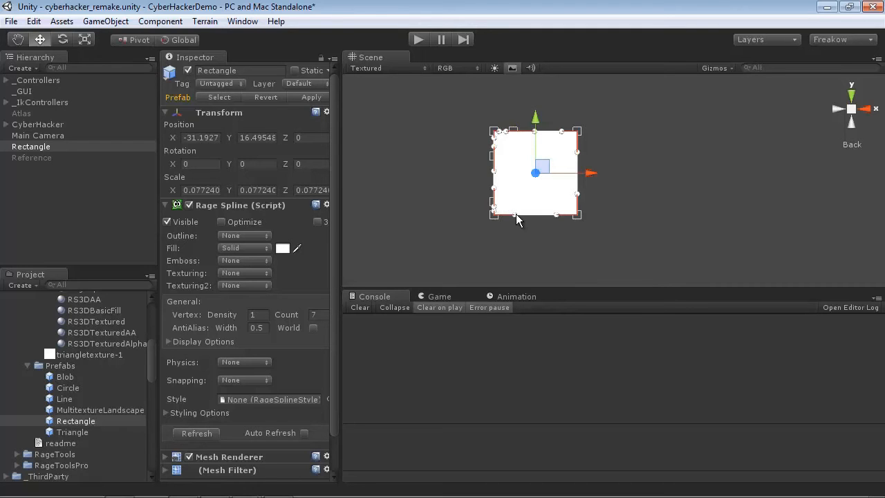
{"action": "key", "text": "ctrl+z"}
{"action": "double_click", "coordinate": [493, 199]}
Step: Add the remaining spline points beside the rectangle's corners along its lower, right and upper edges
{"action": "double_click", "coordinate": [556, 215]}
{"action": "double_click", "coordinate": [579, 193]}
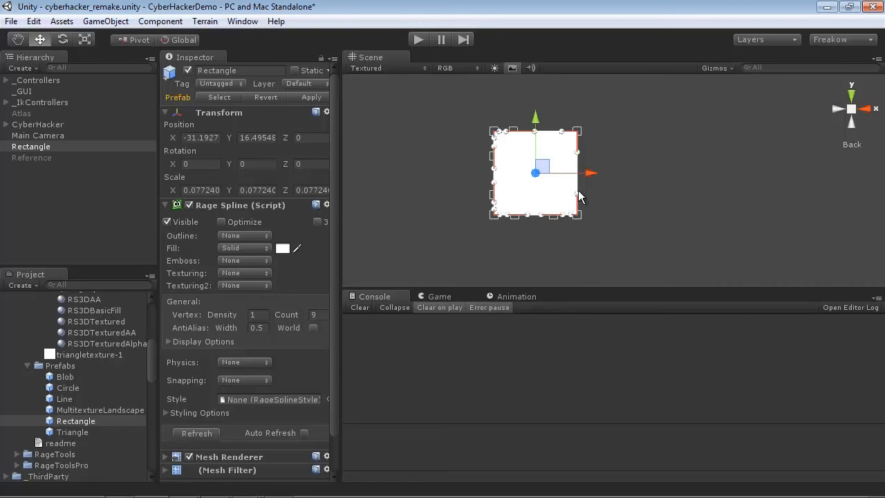
{"action": "double_click", "coordinate": [578, 147]}
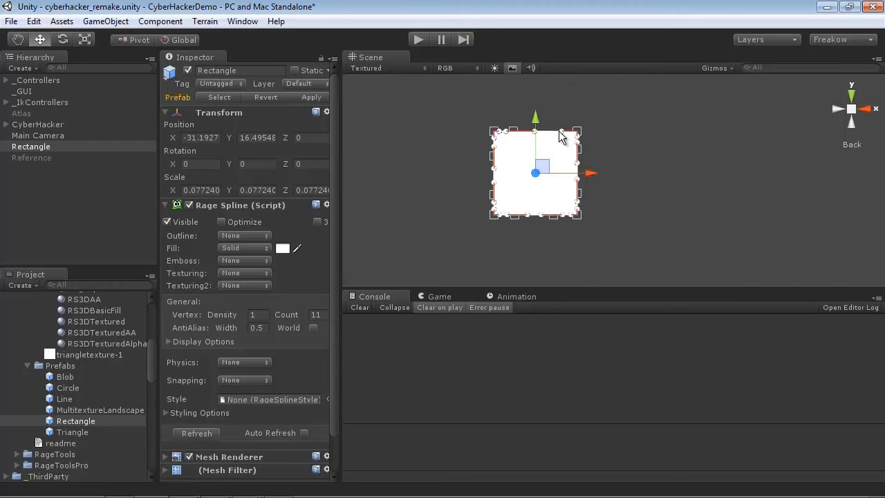
{"action": "double_click", "coordinate": [560, 131]}
Step: Nudge the added spline points so they sit symmetrically on opposite edges of the rectangle
{"action": "left_click", "coordinate": [493, 157]}
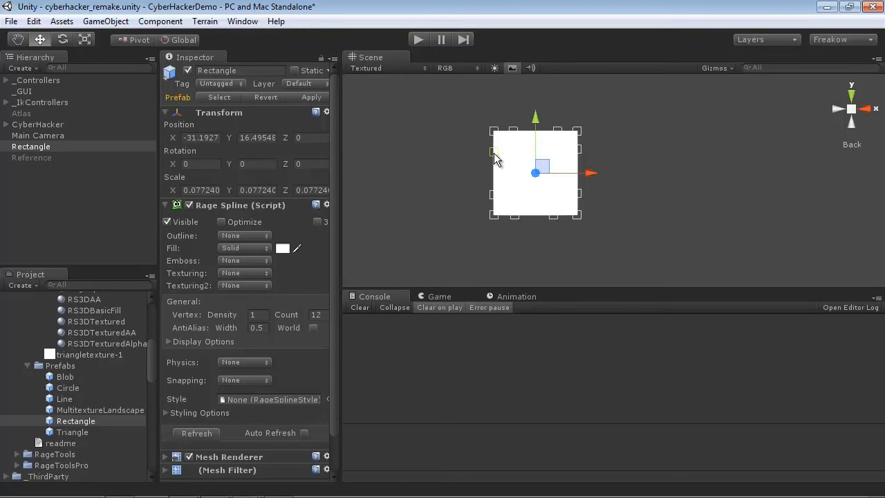
{"action": "left_click", "coordinate": [494, 194]}
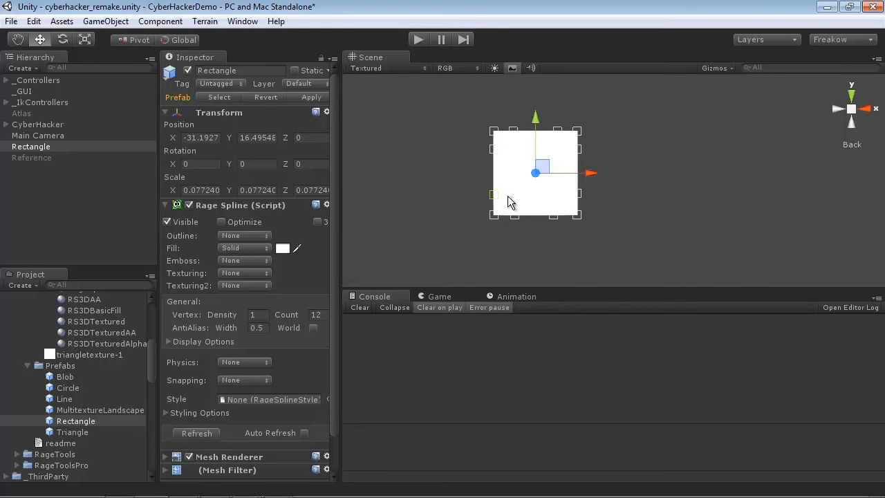
{"action": "left_click", "coordinate": [577, 195], "text": "shift"}
{"action": "left_click", "coordinate": [556, 215]}
{"action": "left_click_drag", "start_coordinate": [556, 215], "coordinate": [558, 213]}
Step: Delete the rectangle's four original corner points to round the corners, and set the spline's vertex density to 2
{"action": "left_click", "coordinate": [494, 216]}
{"action": "left_click", "coordinate": [580, 215], "text": "shift"}
{"action": "left_click", "coordinate": [578, 130], "text": "shift"}
{"action": "left_click", "coordinate": [493, 130], "text": "shift"}
{"action": "key", "text": "Delete"}
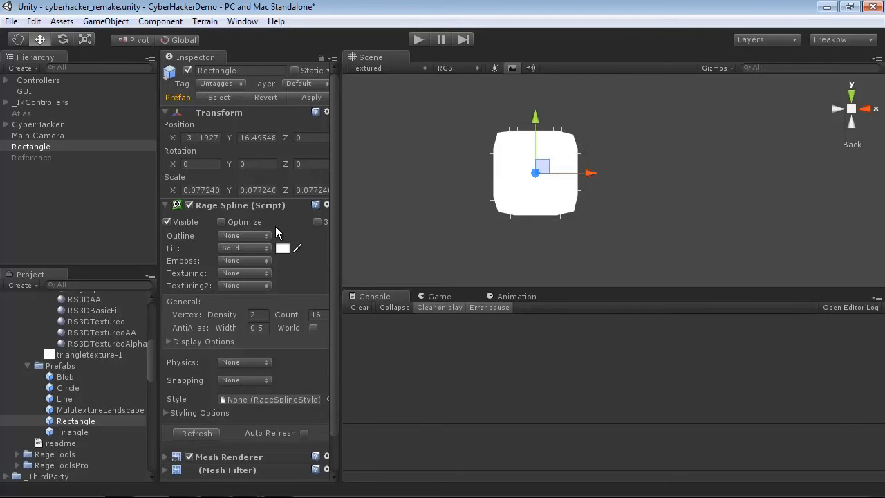
{"action": "left_click_drag", "start_coordinate": [228, 313], "coordinate": [230, 314]}
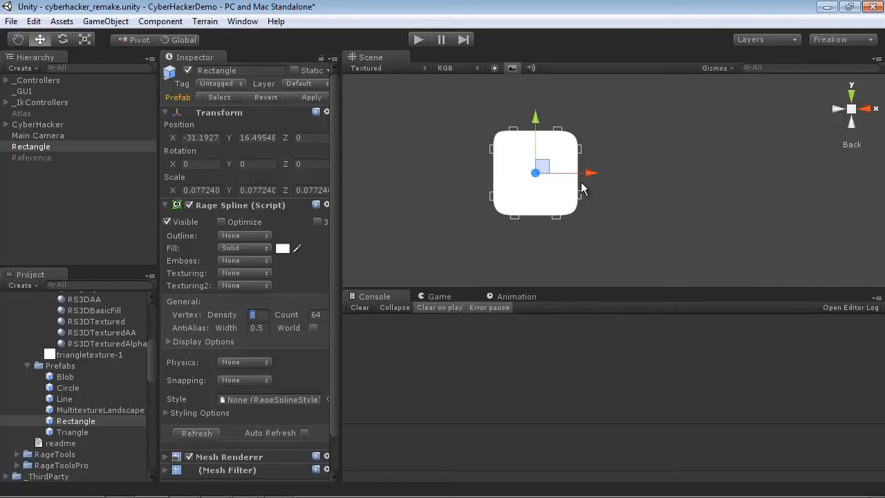
{"action": "type", "text": "2"}
Step: Add a spline point in the middle of each rounded corner to smooth the curves
{"action": "left_click", "coordinate": [573, 135]}
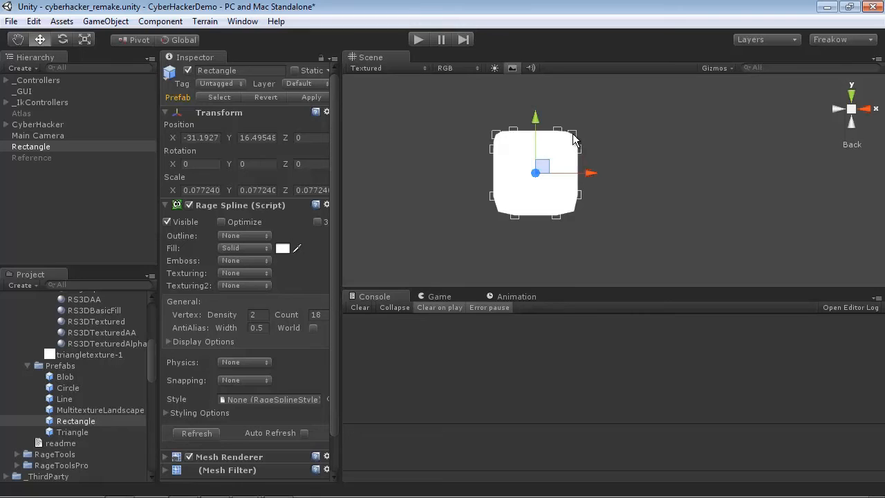
{"action": "left_click", "coordinate": [574, 212]}
{"action": "left_click", "coordinate": [500, 209]}
Step: Select the six spline points on the shape's right side and move them right, stretching it into a bar over three times as wide
{"action": "left_click", "coordinate": [557, 132]}
{"action": "left_click", "coordinate": [579, 150]}
{"action": "left_click", "coordinate": [572, 212]}
{"action": "left_click", "coordinate": [579, 196]}
{"action": "left_click", "coordinate": [556, 217]}
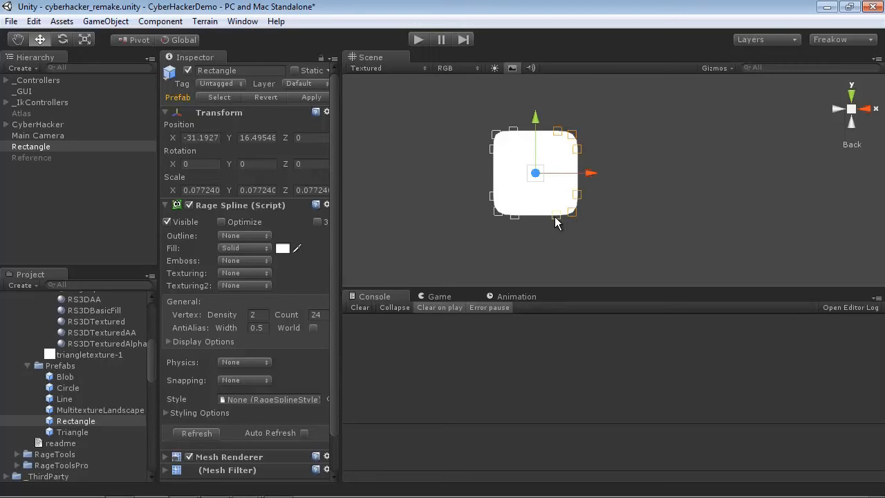
{"action": "left_click_drag", "start_coordinate": [556, 218], "coordinate": [773, 221]}
{"action": "left_click_drag", "start_coordinate": [773, 221], "coordinate": [780, 221]}
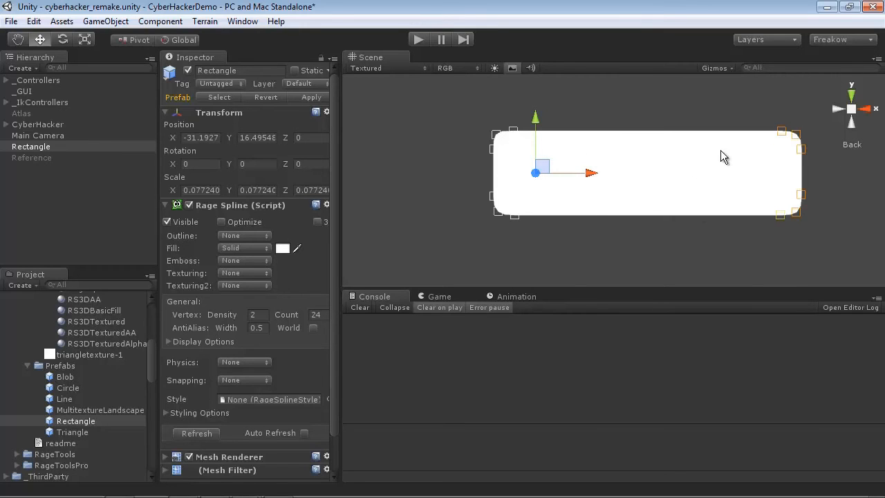
Step: Change the shape's fill to Gradient and set its first colour to golden yellow, about R 255, G 241, B 0
{"action": "left_click", "coordinate": [239, 248]}
{"action": "left_click", "coordinate": [255, 293]}
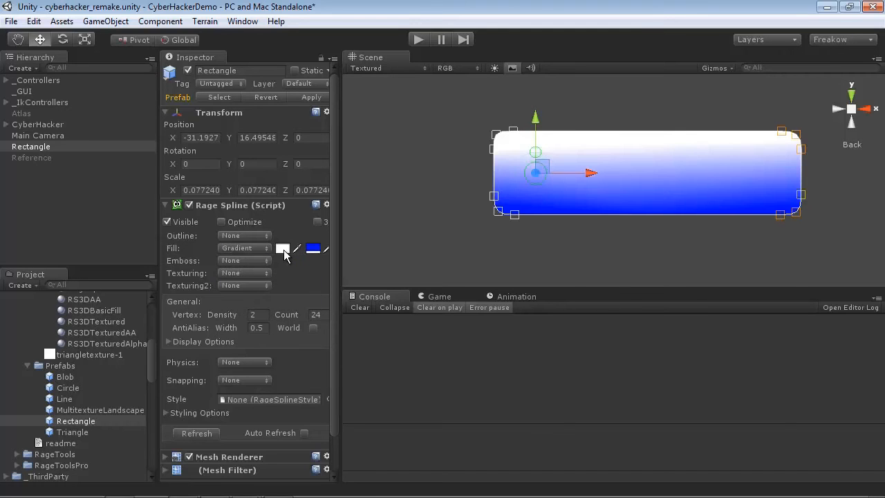
{"action": "left_click", "coordinate": [283, 249]}
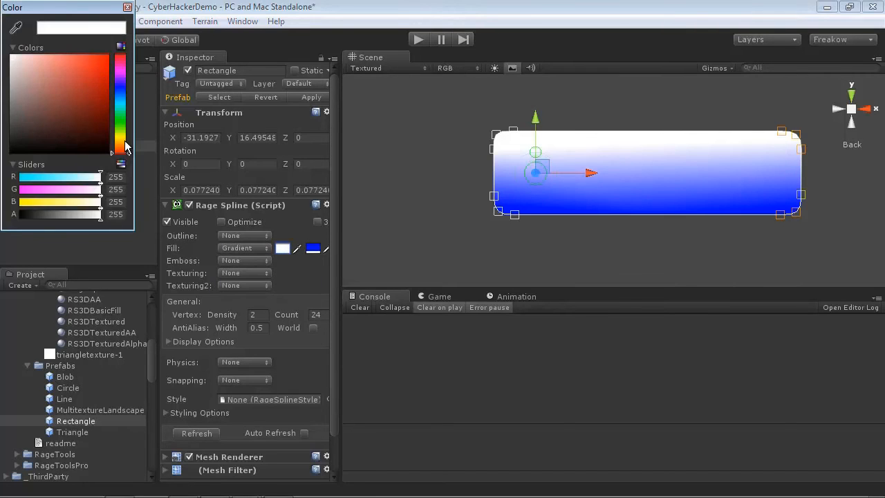
{"action": "left_click_drag", "start_coordinate": [125, 153], "coordinate": [121, 133]}
{"action": "left_click", "coordinate": [122, 138]}
{"action": "left_click", "coordinate": [108, 56]}
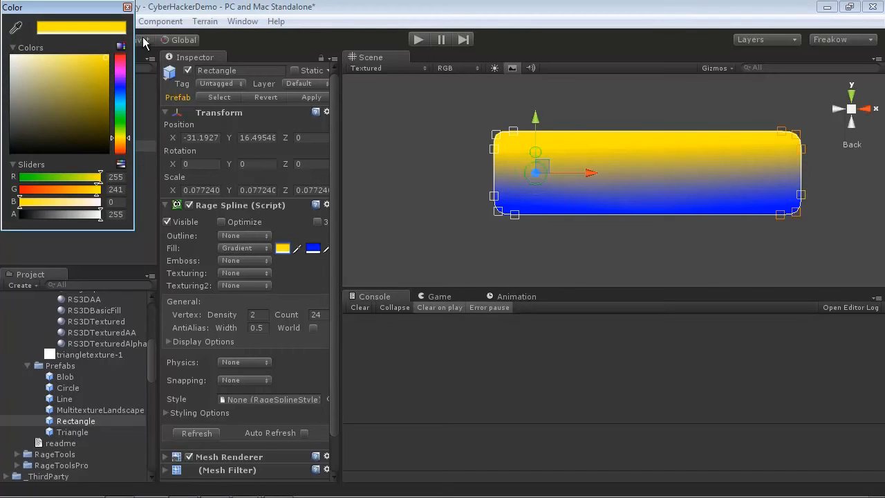
{"action": "left_click", "coordinate": [127, 7]}
Step: Set the gradient's second colour to a dark gold, about R 164, G 128, B 1
{"action": "left_click", "coordinate": [326, 249]}
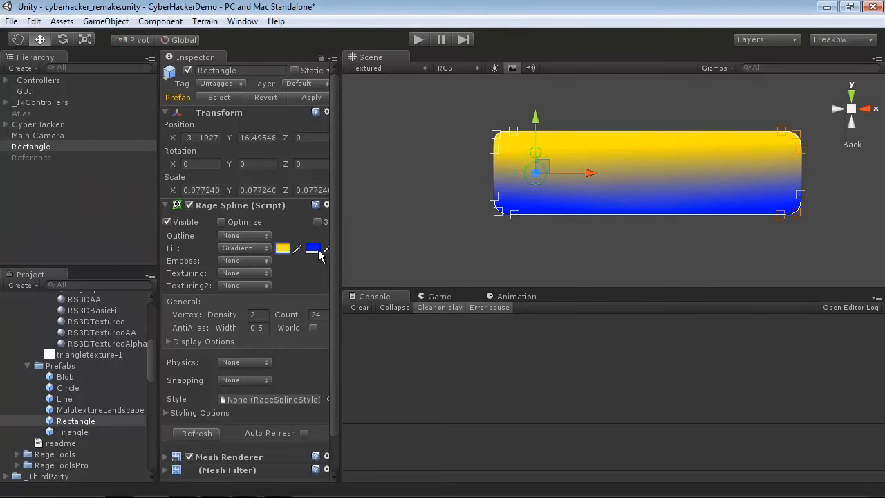
{"action": "left_click", "coordinate": [289, 248]}
{"action": "left_click", "coordinate": [313, 249]}
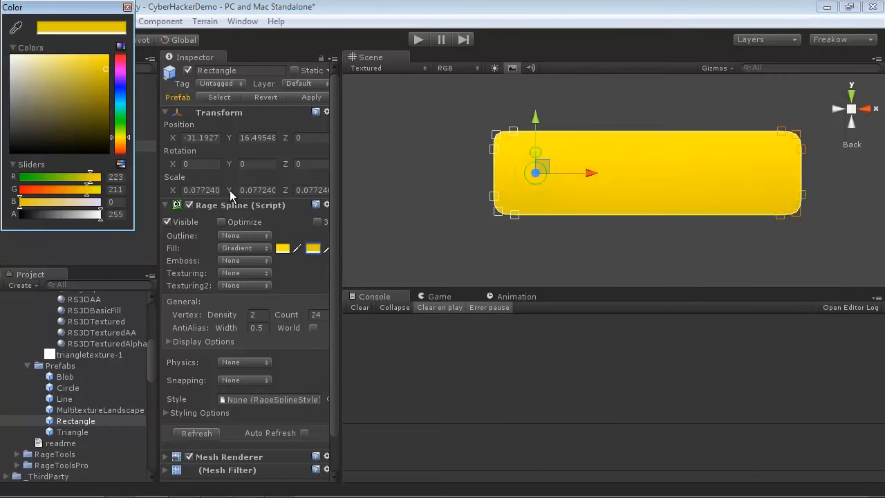
{"action": "left_click", "coordinate": [104, 90]}
{"action": "left_click_drag", "start_coordinate": [103, 89], "coordinate": [105, 91]}
{"action": "left_click_drag", "start_coordinate": [124, 143], "coordinate": [126, 147]}
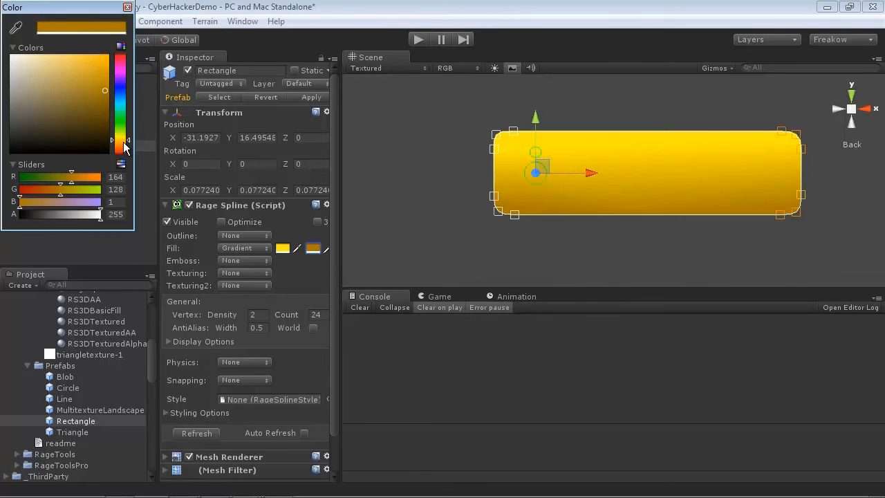
{"action": "left_click", "coordinate": [449, 222]}
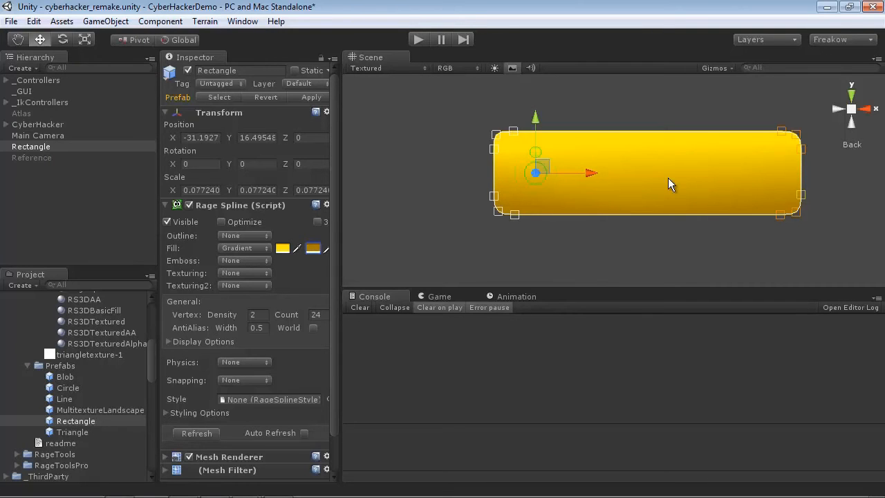
Step: Rename the Rectangle object as ButtonBG
{"action": "left_click", "coordinate": [54, 148]}
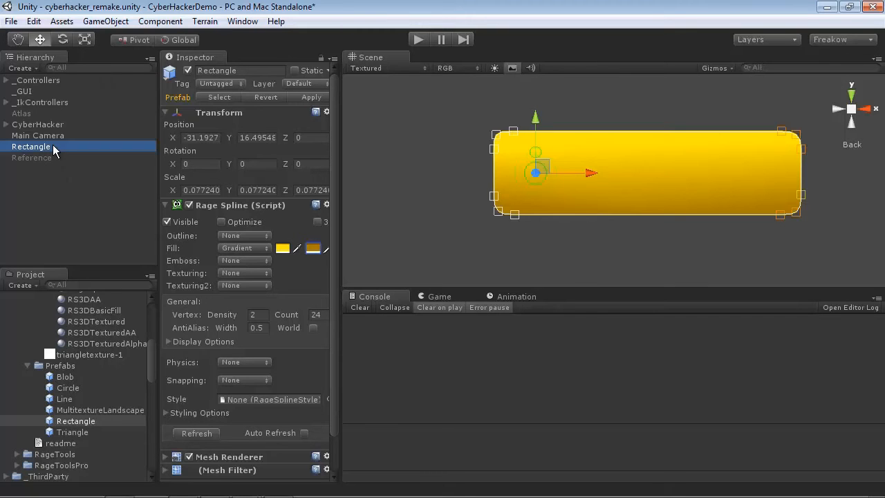
{"action": "left_click", "coordinate": [53, 148]}
{"action": "type", "text": "ButtonBG"}
{"action": "key", "text": "Return"}
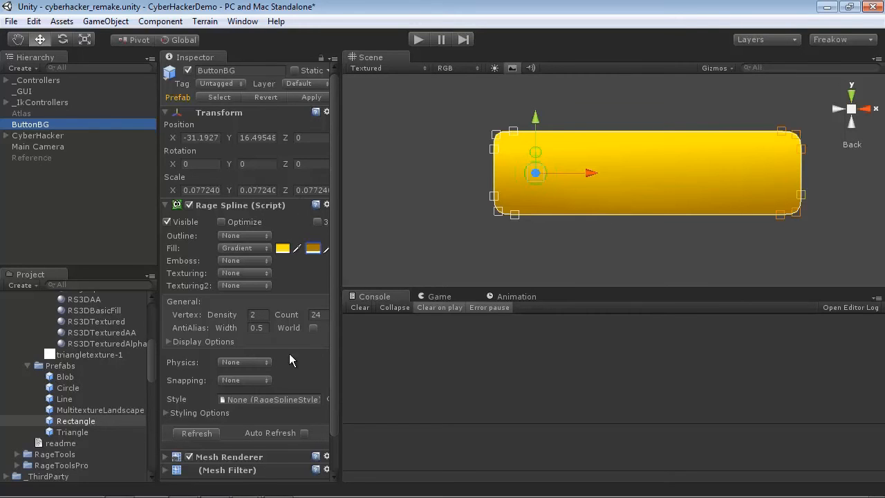
Step: Freeze the rotation and scale of ButtonBG with its Rage Pivotools component
{"action": "scroll", "coordinate": [289, 359], "scroll_direction": "down", "scroll_amount": 8}
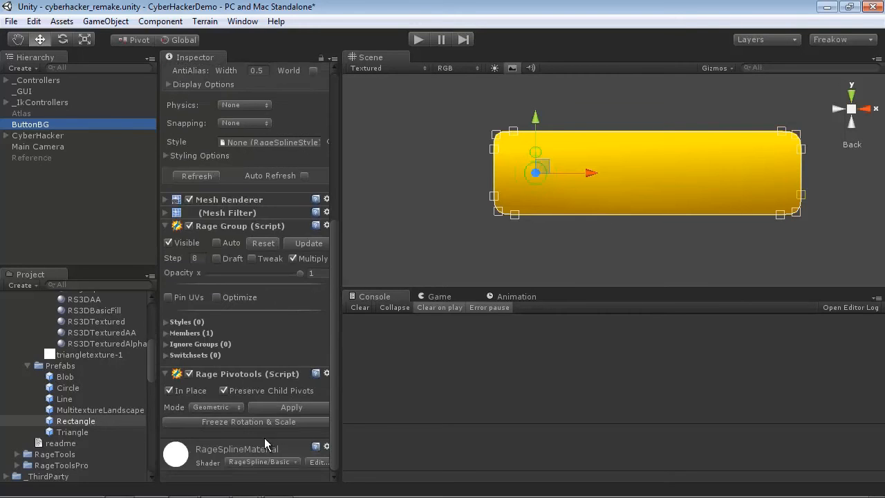
{"action": "left_click", "coordinate": [217, 421]}
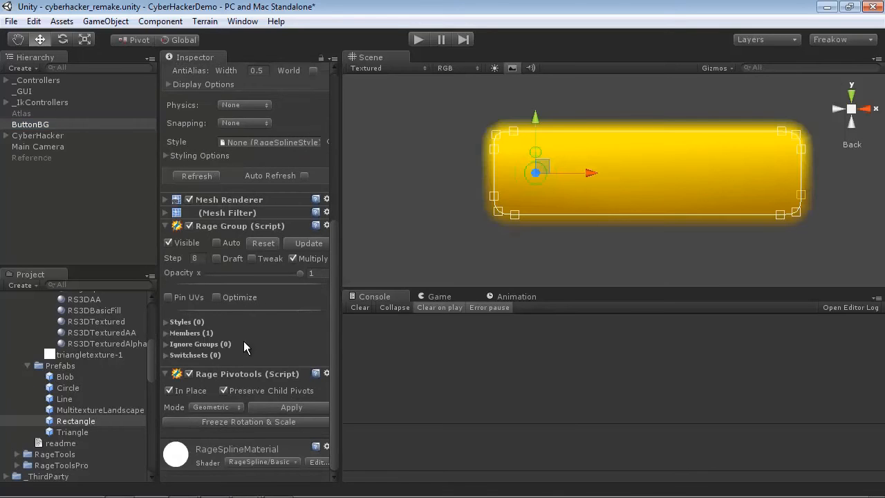
{"action": "scroll", "coordinate": [256, 300], "scroll_direction": "up", "scroll_amount": 10}
{"action": "scroll", "coordinate": [211, 394], "scroll_direction": "down", "scroll_amount": 8}
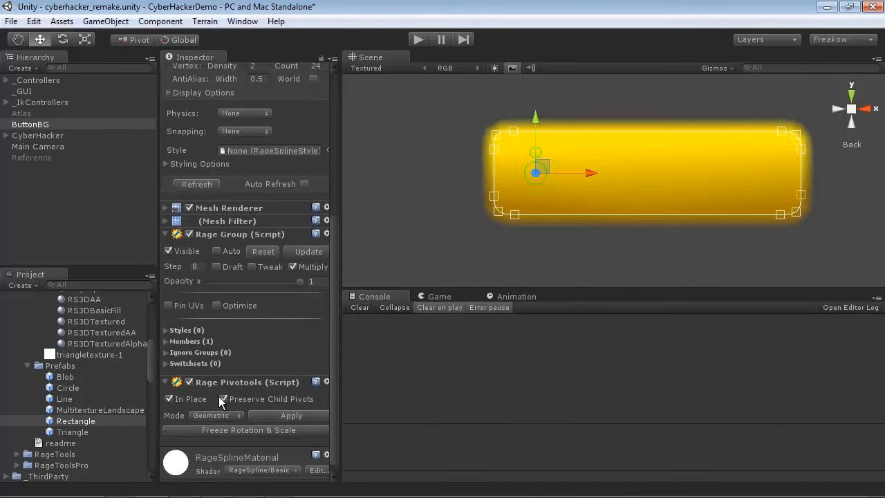
Step: Remove the Rage Pivotools and Rage Group components from ButtonBG
{"action": "left_click", "coordinate": [326, 374]}
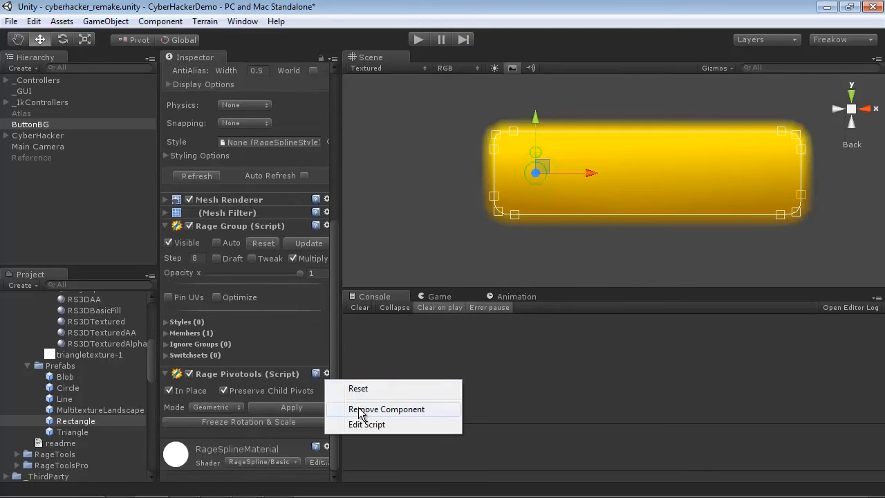
{"action": "left_click", "coordinate": [359, 409]}
{"action": "left_click", "coordinate": [327, 295]}
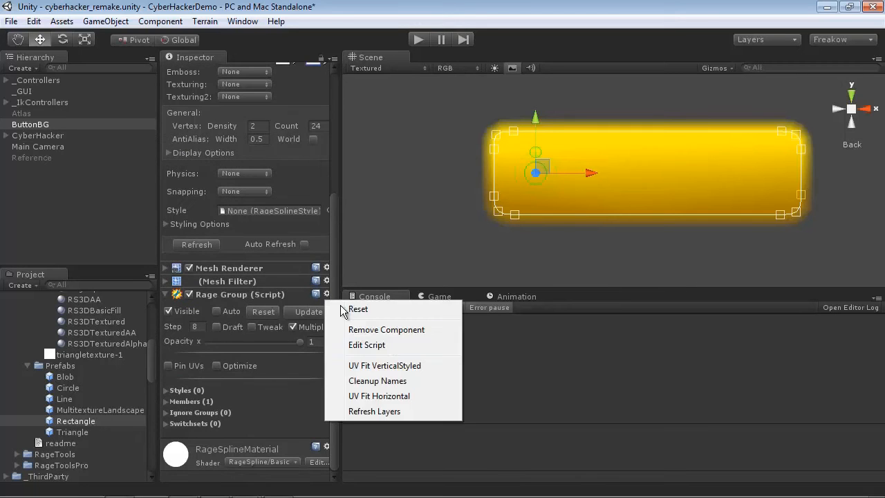
{"action": "left_click", "coordinate": [379, 329]}
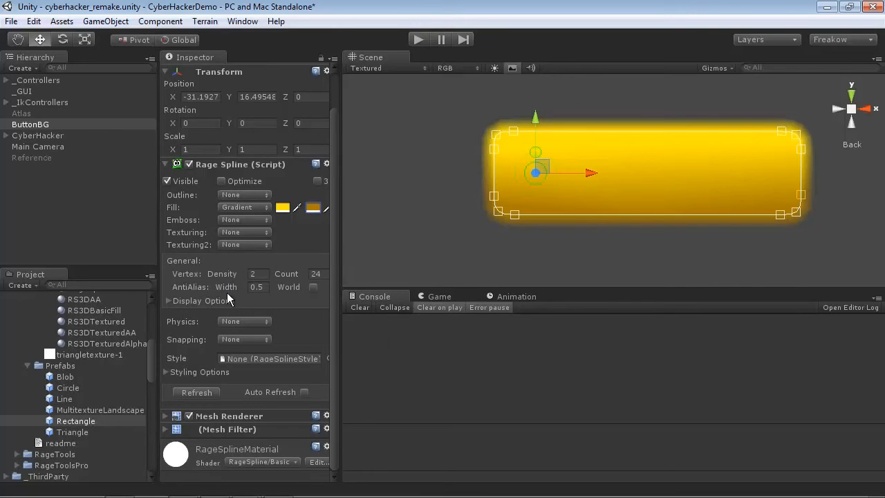
Step: Reduce ButtonBG's antialias width to 0.14 and show the Game view
{"action": "left_click_drag", "start_coordinate": [231, 285], "coordinate": [226, 286]}
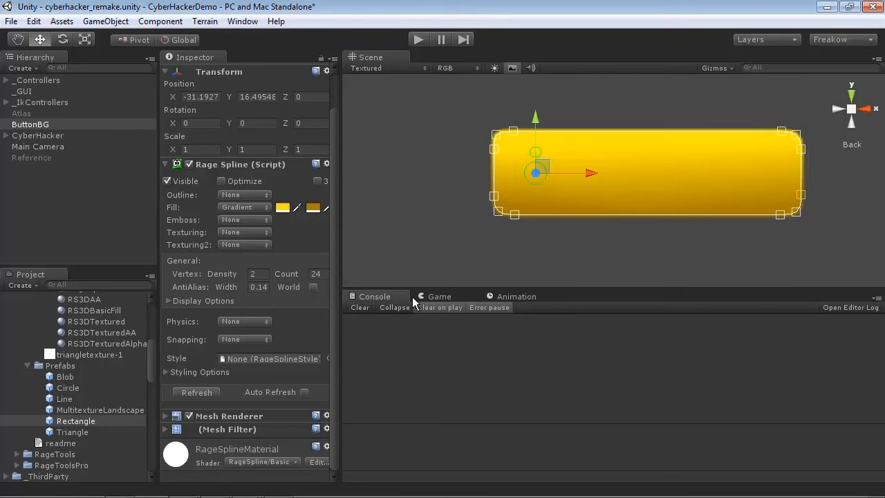
{"action": "left_click", "coordinate": [446, 296]}
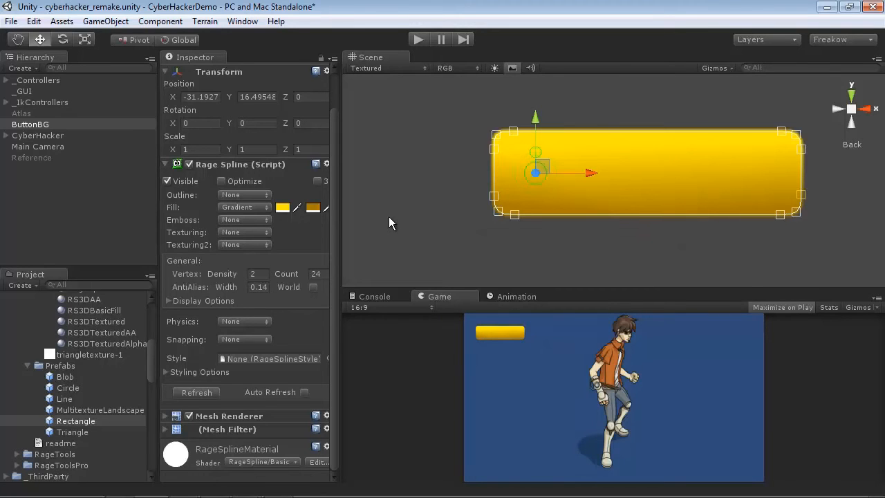
{"action": "scroll", "coordinate": [334, 215], "scroll_direction": "up", "scroll_amount": 1}
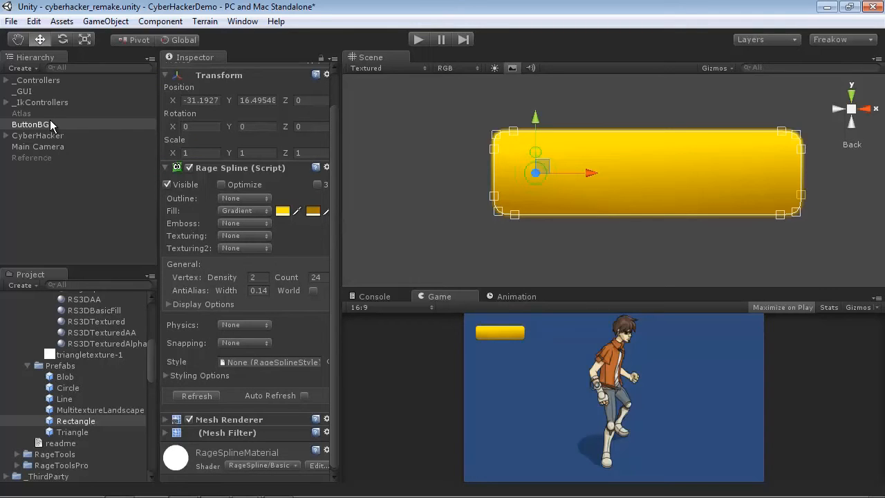
Step: Create an empty game object and name it AttackText
{"action": "key", "text": "ctrl+shift+n"}
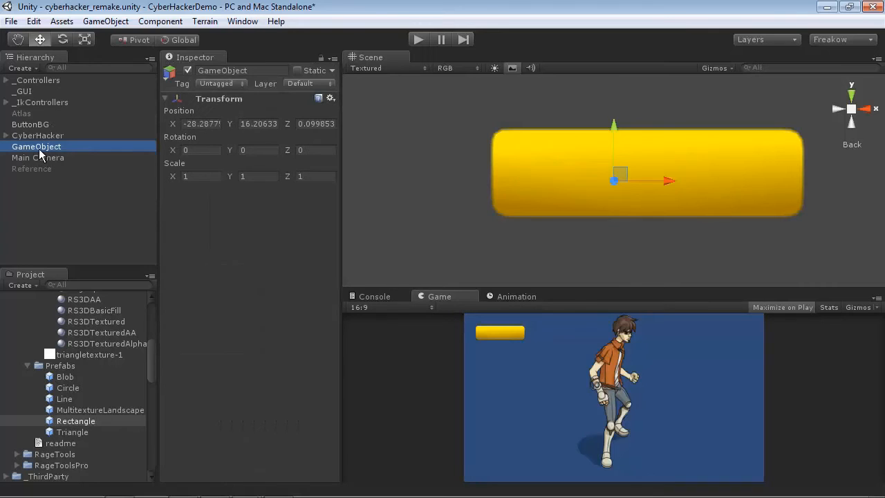
{"action": "left_click", "coordinate": [106, 22]}
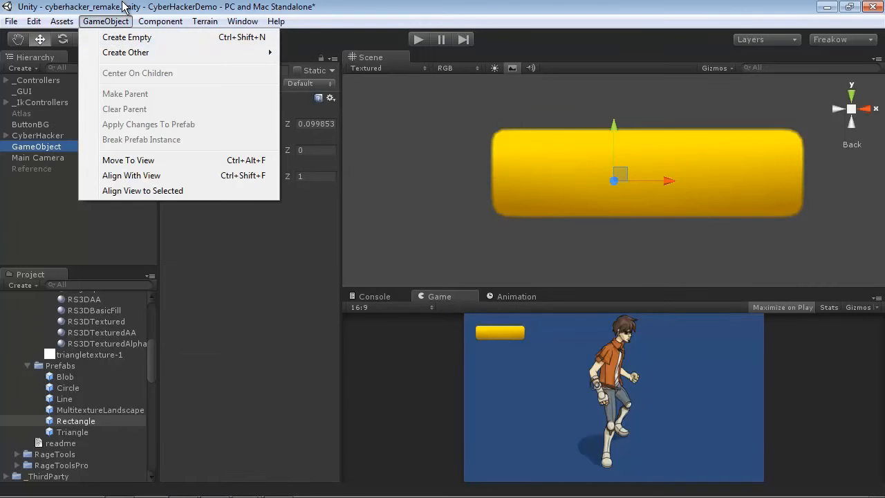
{"action": "left_click", "coordinate": [78, 142]}
{"action": "left_click", "coordinate": [76, 143]}
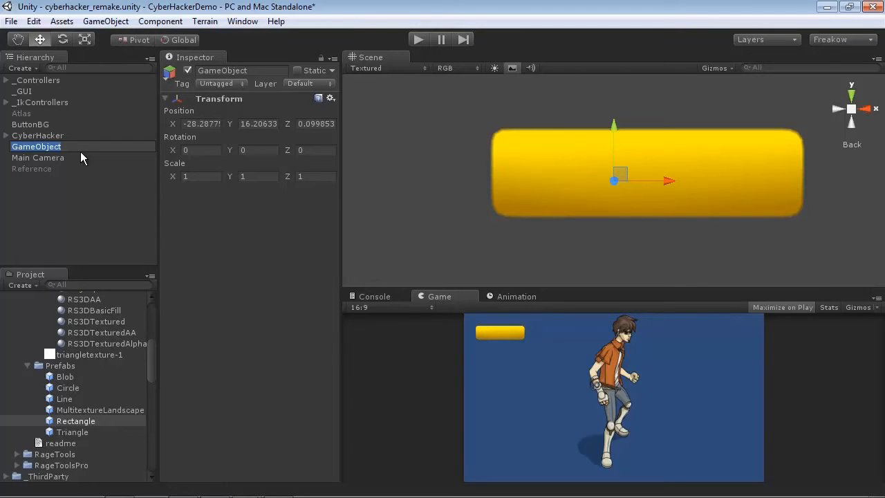
{"action": "type", "text": "Attack"}
{"action": "type", "text": "Butt"}
{"action": "key", "text": "BackSpace"}
{"action": "key", "text": "BackSpace"}
{"action": "key", "text": "BackSpace"}
{"action": "key", "text": "BackSpace"}
{"action": "type", "text": "Text"}
{"action": "key", "text": "Return"}
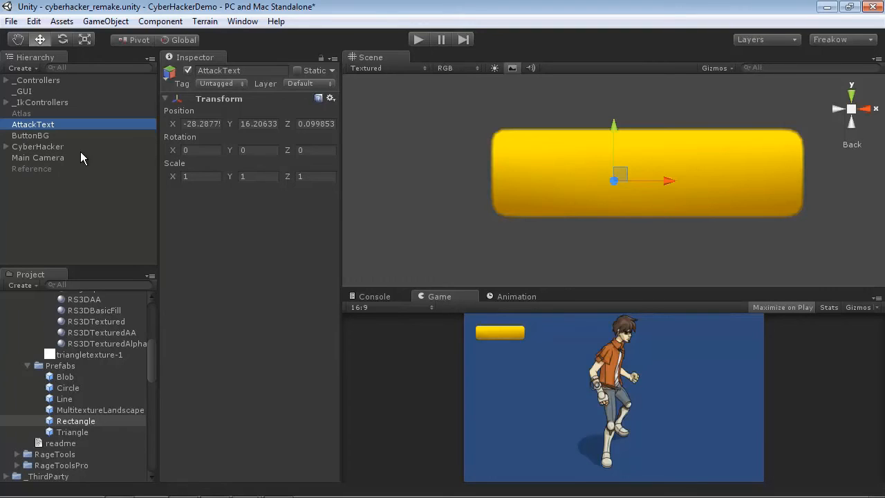
Step: Add a Rage Text component to the AttackText object
{"action": "left_click", "coordinate": [161, 21]}
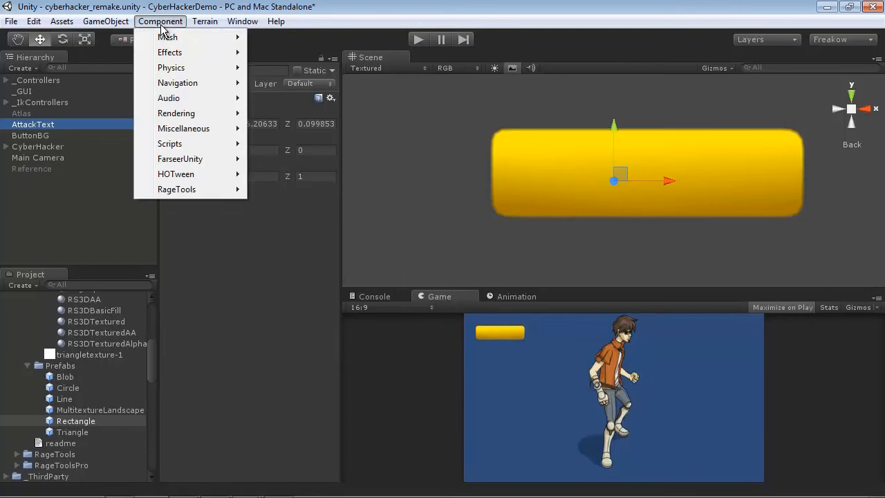
{"action": "mouse_move", "coordinate": [197, 190]}
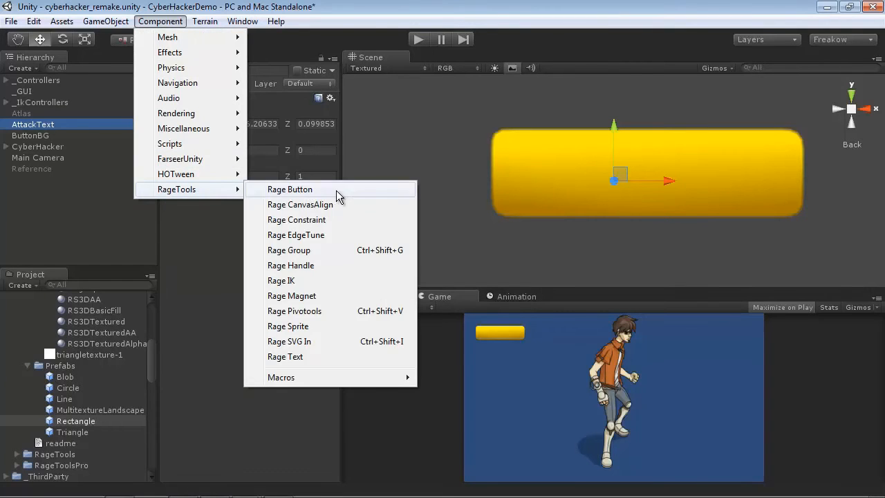
{"action": "left_click", "coordinate": [316, 356]}
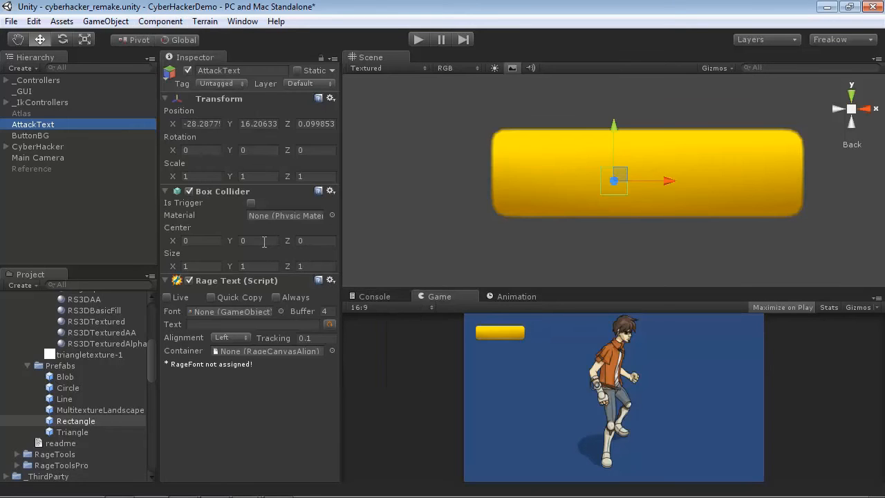
Step: Find the RageFont-Toony prefab in the project and assign it as the font of AttackText's Rage Text component
{"action": "left_click", "coordinate": [83, 285]}
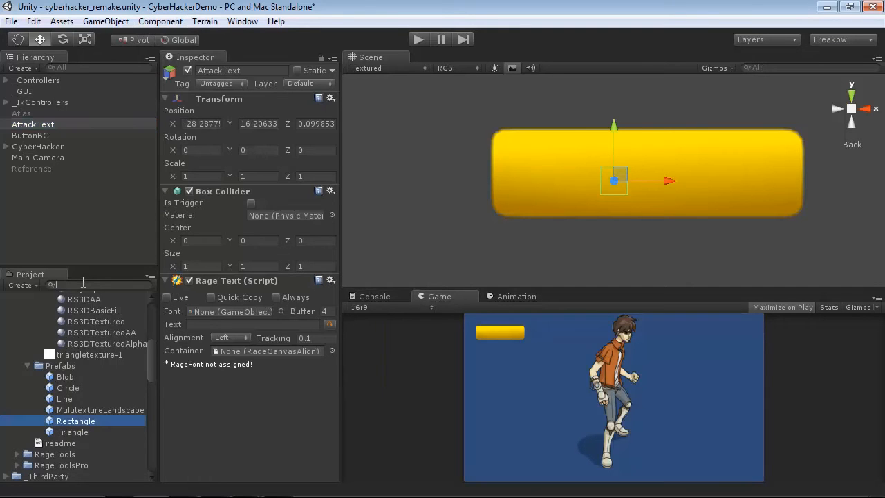
{"action": "type", "text": "toony"}
{"action": "left_click", "coordinate": [151, 297]}
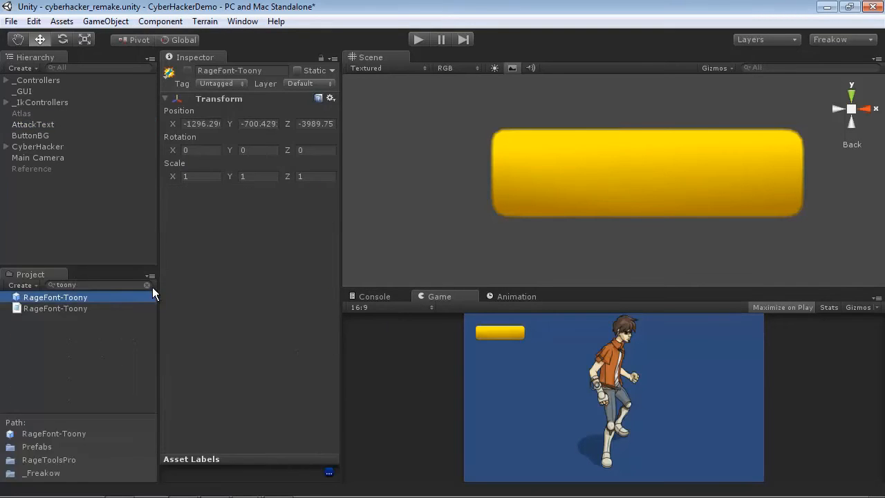
{"action": "left_click", "coordinate": [147, 285]}
{"action": "scroll", "coordinate": [113, 418], "scroll_direction": "down", "scroll_amount": 2}
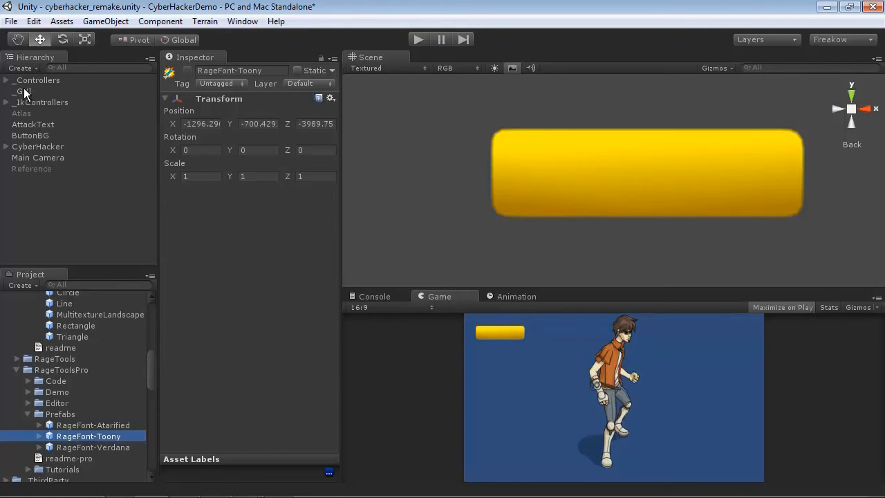
{"action": "left_click", "coordinate": [34, 124]}
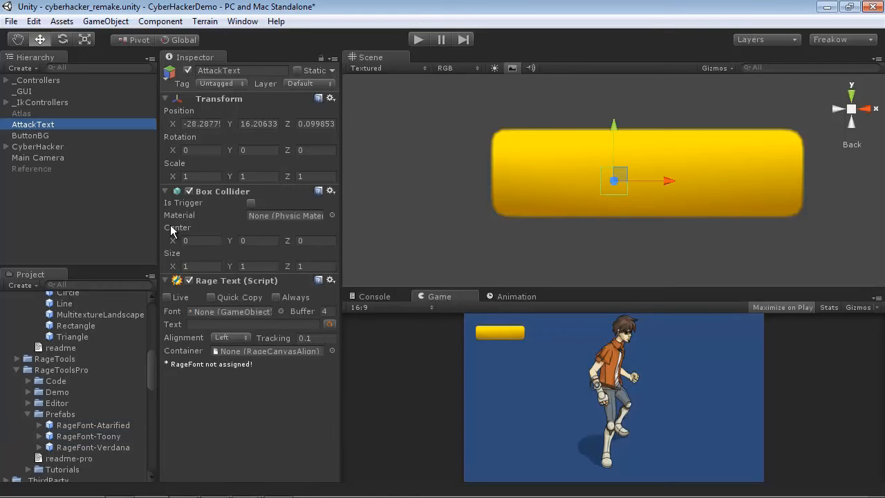
{"action": "left_click_drag", "start_coordinate": [69, 433], "coordinate": [213, 312]}
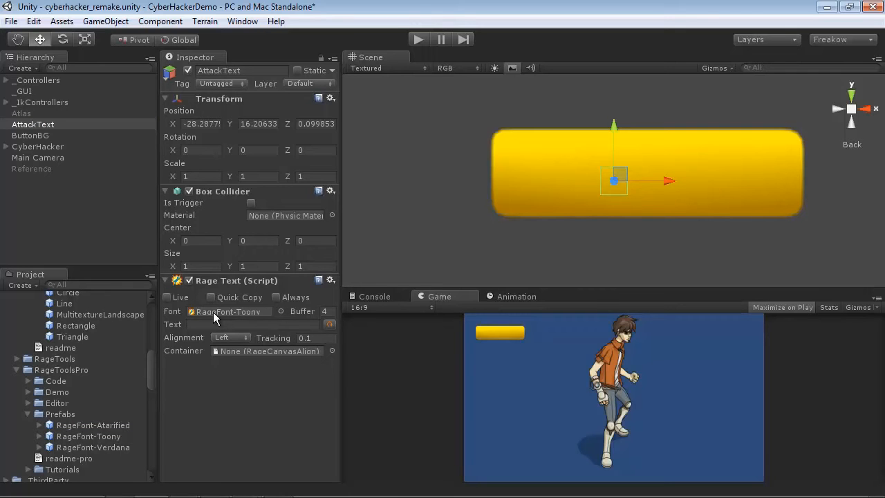
Step: Set the Rage Text content to "Attack" and enable its Live option
{"action": "left_click", "coordinate": [198, 325]}
{"action": "type", "text": "Attack"}
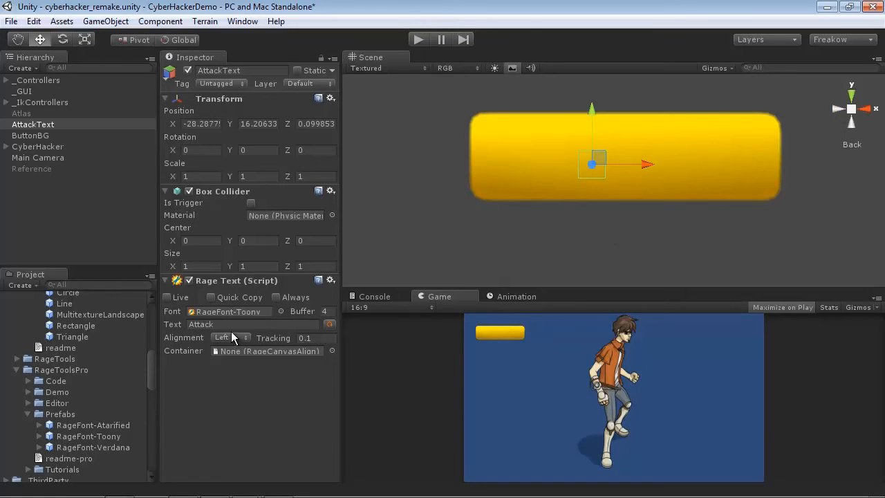
{"action": "left_click", "coordinate": [167, 297]}
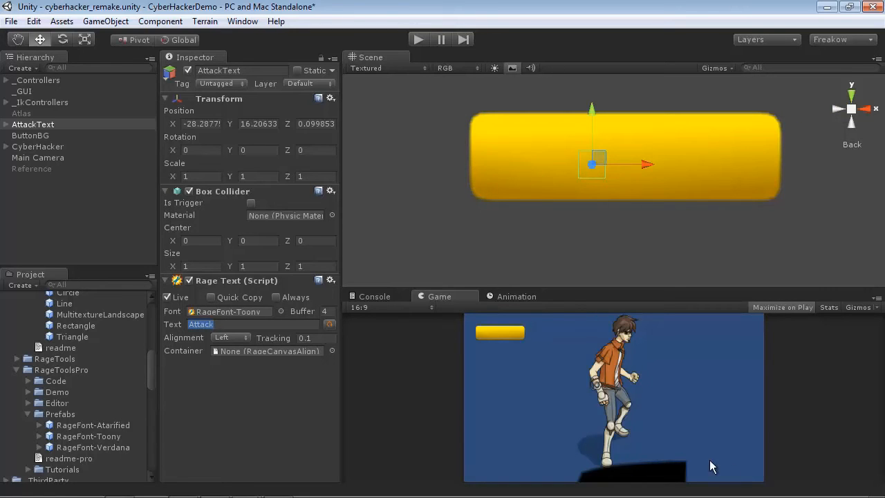
Step: Scale the oversized AttackText uniformly down to about 0.018
{"action": "right_click_drag", "start_coordinate": [695, 183], "coordinate": [430, 175], "text": "alt"}
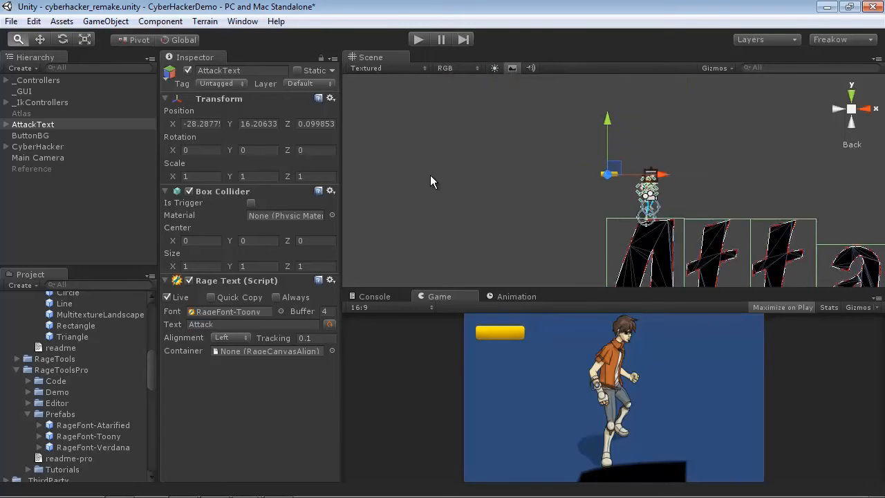
{"action": "middle_click_drag", "start_coordinate": [719, 179], "coordinate": [656, 133]}
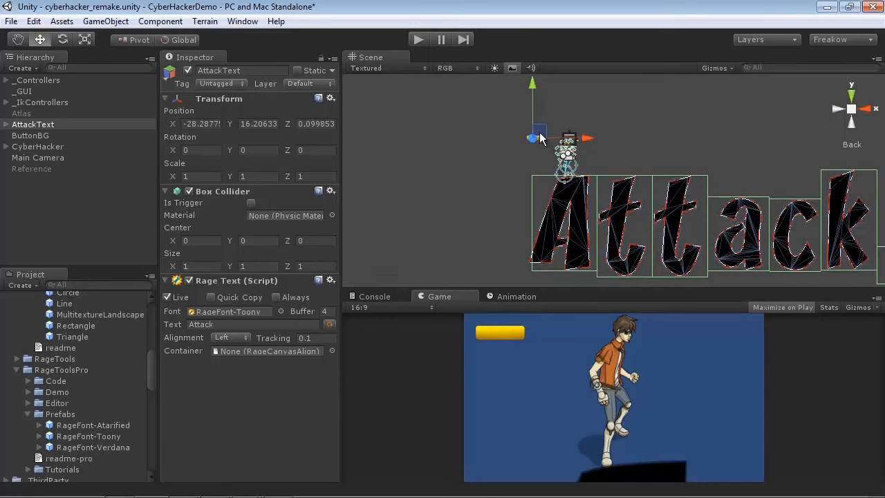
{"action": "key", "text": "r"}
{"action": "left_click_drag", "start_coordinate": [533, 138], "coordinate": [468, 127]}
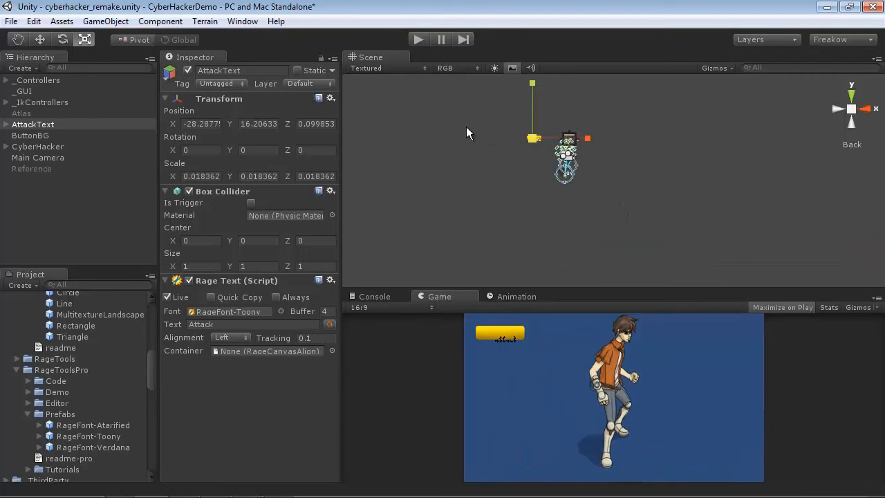
Step: Enlarge AttackText to a uniform scale of about 0.023 and move it over the gold button, near X -30.05, Y 18.14
{"action": "scroll", "coordinate": [516, 168], "scroll_direction": "up", "scroll_amount": 2}
{"action": "scroll", "coordinate": [448, 166], "scroll_direction": "up", "scroll_amount": 4}
{"action": "middle_click_drag", "start_coordinate": [448, 167], "coordinate": [582, 238]}
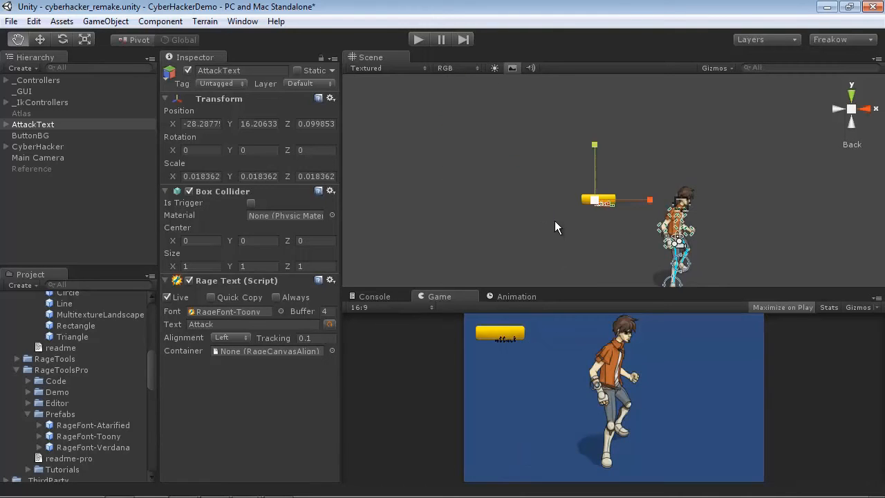
{"action": "scroll", "coordinate": [675, 258], "scroll_direction": "up", "scroll_amount": 6}
{"action": "middle_click_drag", "start_coordinate": [645, 253], "coordinate": [711, 147]}
{"action": "scroll", "coordinate": [712, 150], "scroll_direction": "up", "scroll_amount": 3}
{"action": "key", "text": "r"}
{"action": "left_click_drag", "start_coordinate": [540, 171], "coordinate": [505, 119]}
{"action": "key", "text": "w"}
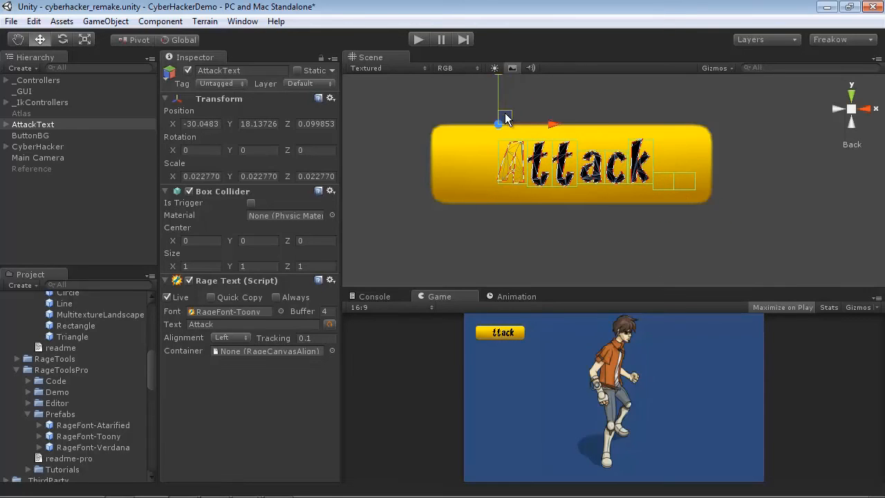
Step: Bring AttackText in front of the button background by setting its Z position to -0.38
{"action": "key", "text": "alt"}
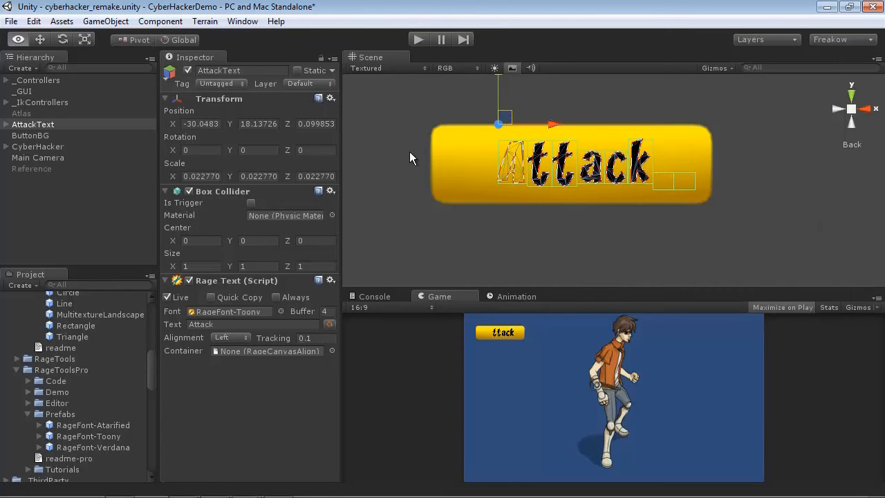
{"action": "left_click", "coordinate": [295, 123]}
{"action": "type", "text": "-0.38"}
{"action": "key", "text": "Return"}
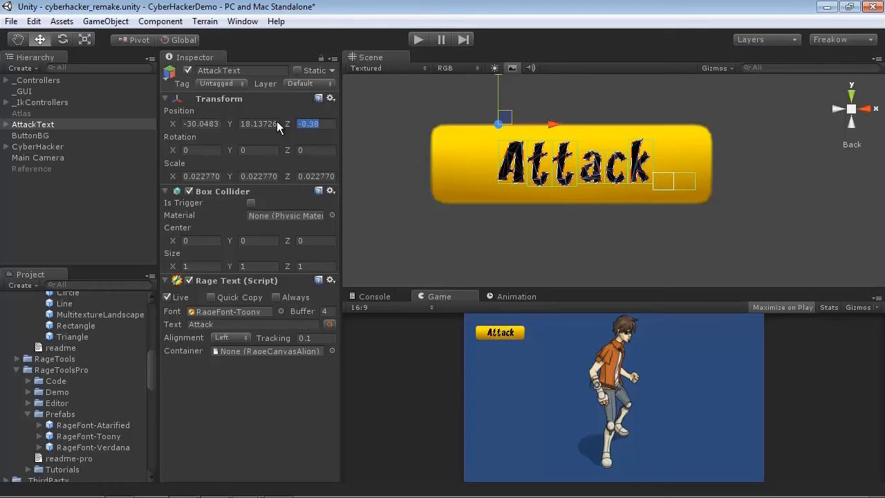
{"action": "left_click_drag", "start_coordinate": [307, 123], "coordinate": [312, 123]}
{"action": "type", "text": "4"}
Step: Create another empty game object and name it AttackButton
{"action": "key", "text": "ctrl+shift+n"}
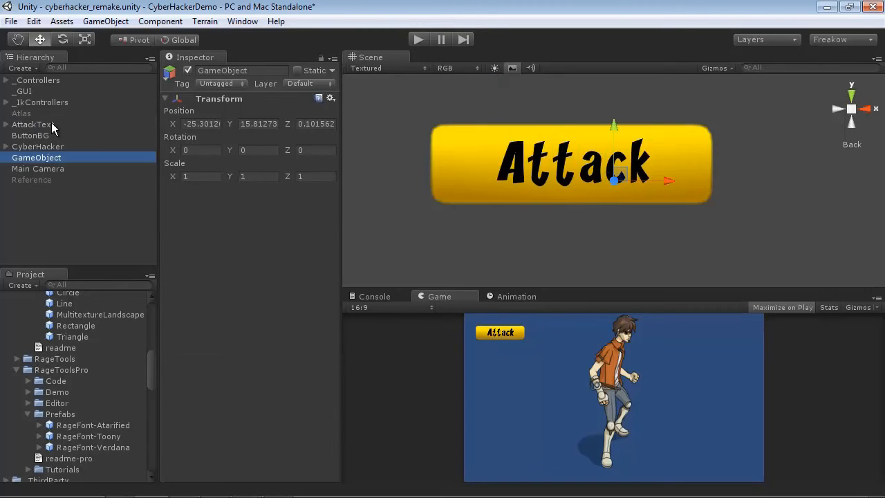
{"action": "key", "text": "F2"}
{"action": "key", "text": "BackSpace"}
{"action": "type", "text": "Atta"}
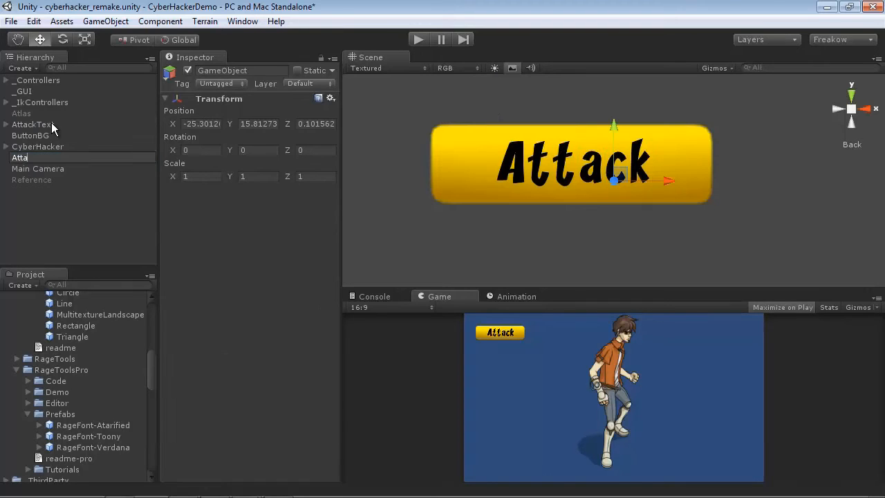
{"action": "type", "text": "ckButton"}
{"action": "key", "text": "Return"}
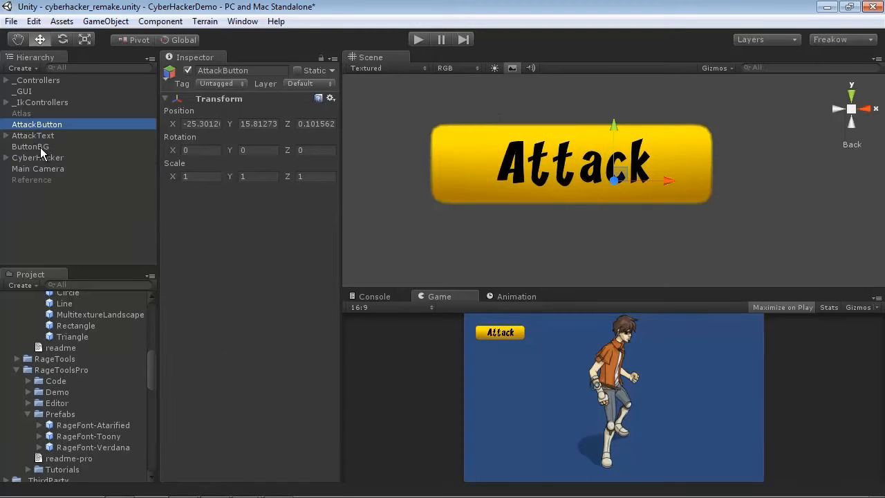
Step: Parent AttackButton under ButtonBG temporarily and reset its local position to 0, 0, 0
{"action": "left_click_drag", "start_coordinate": [50, 127], "coordinate": [53, 148]}
{"action": "left_click", "coordinate": [7, 137]}
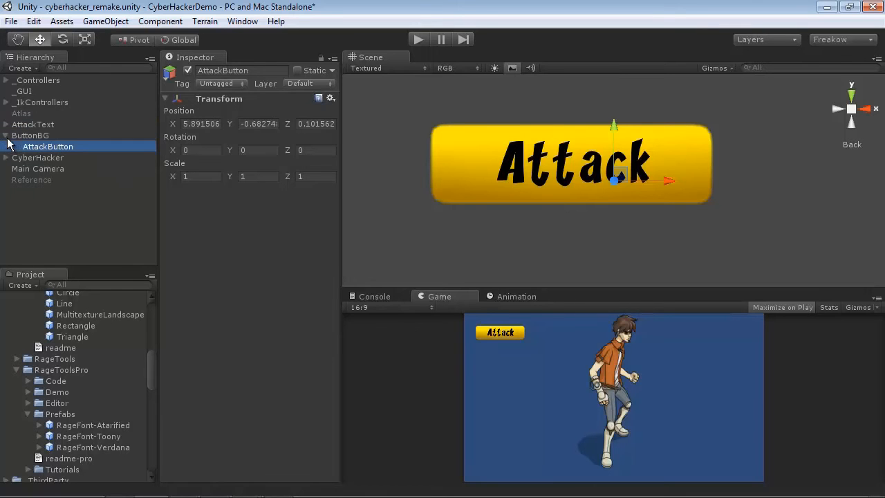
{"action": "left_click", "coordinate": [331, 98]}
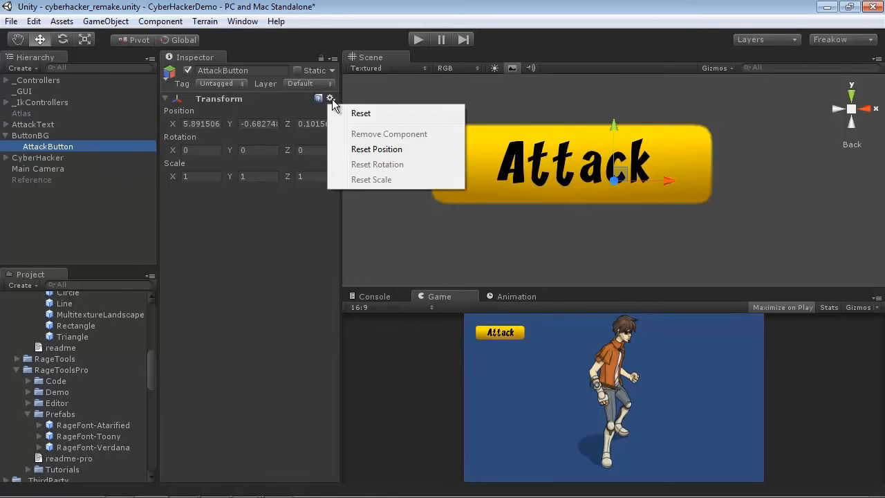
{"action": "left_click", "coordinate": [368, 149]}
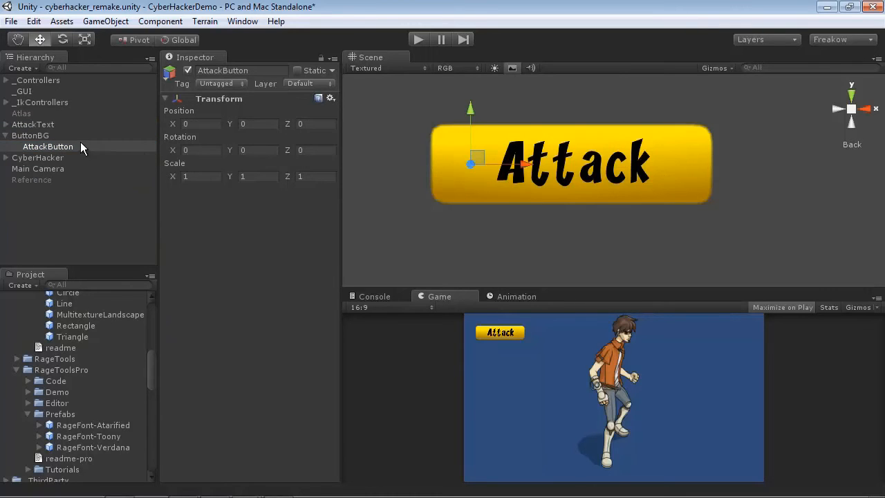
Step: Unparent AttackButton from ButtonBG and move it along X to the button's centre, about X -27.22
{"action": "left_click_drag", "start_coordinate": [61, 151], "coordinate": [48, 121]}
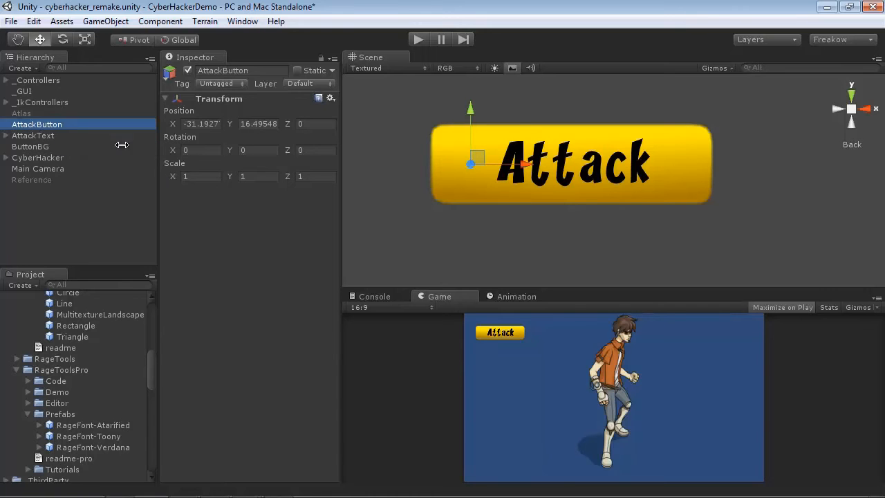
{"action": "left_click_drag", "start_coordinate": [622, 168], "coordinate": [620, 168]}
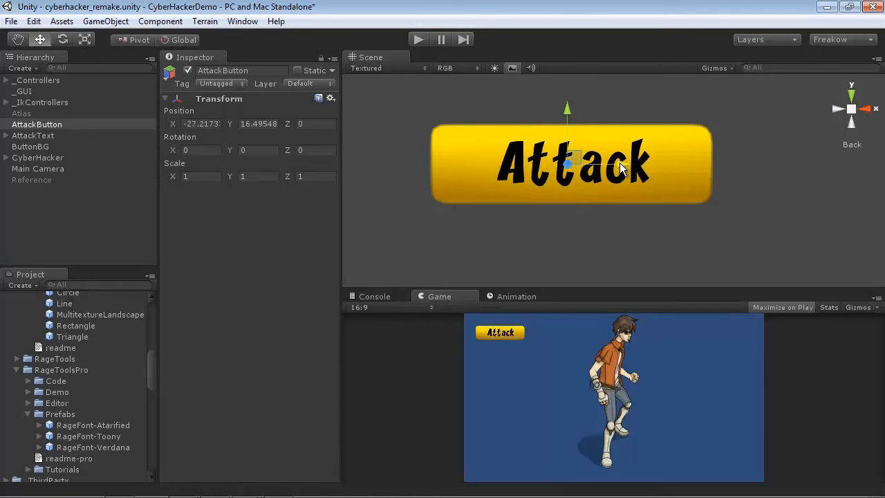
{"action": "key", "text": "alt"}
Step: Make both AttackText and ButtonBG children of AttackButton
{"action": "left_click", "coordinate": [32, 136]}
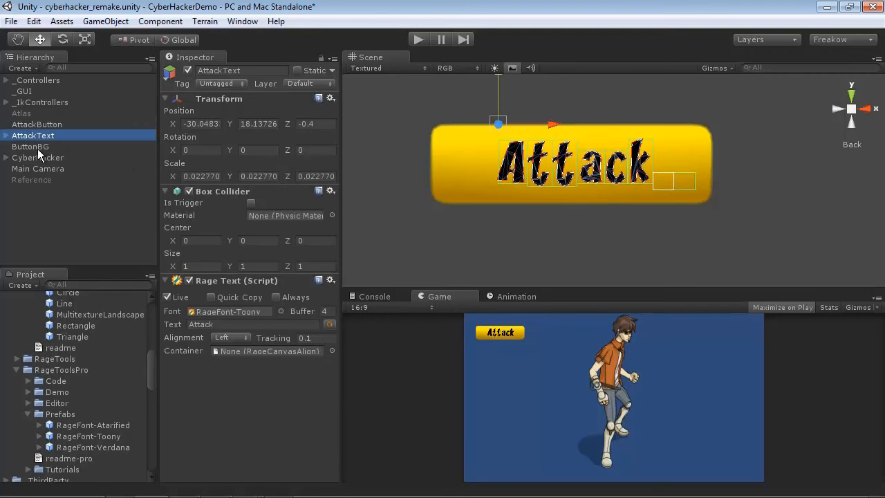
{"action": "left_click", "coordinate": [35, 144], "text": "ctrl"}
{"action": "left_click_drag", "start_coordinate": [35, 144], "coordinate": [39, 126]}
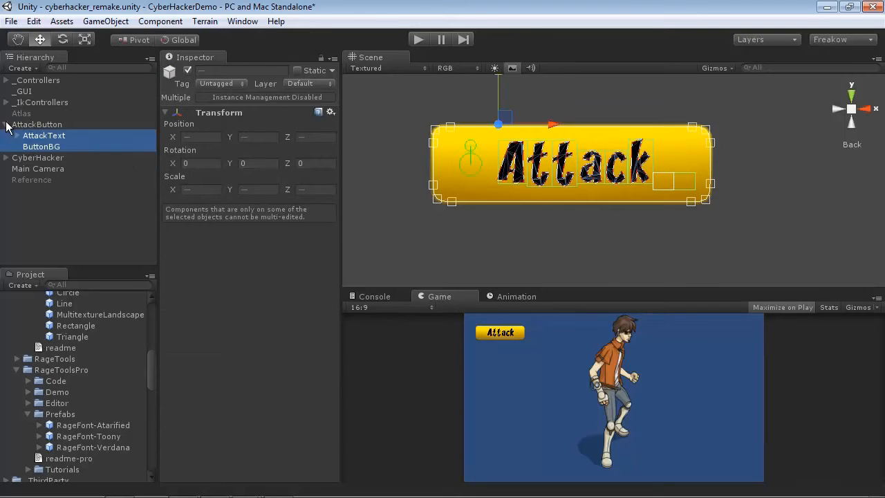
{"action": "left_click", "coordinate": [53, 127]}
Step: Expand AttackText's Rage Group styles and set the solid fill of the letter A's spline to white
{"action": "left_click", "coordinate": [53, 137]}
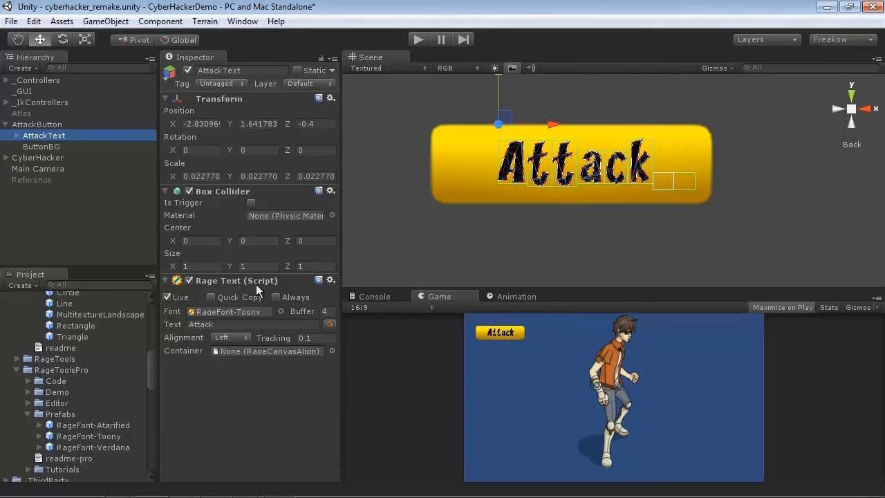
{"action": "scroll", "coordinate": [256, 288], "scroll_direction": "down", "scroll_amount": 2}
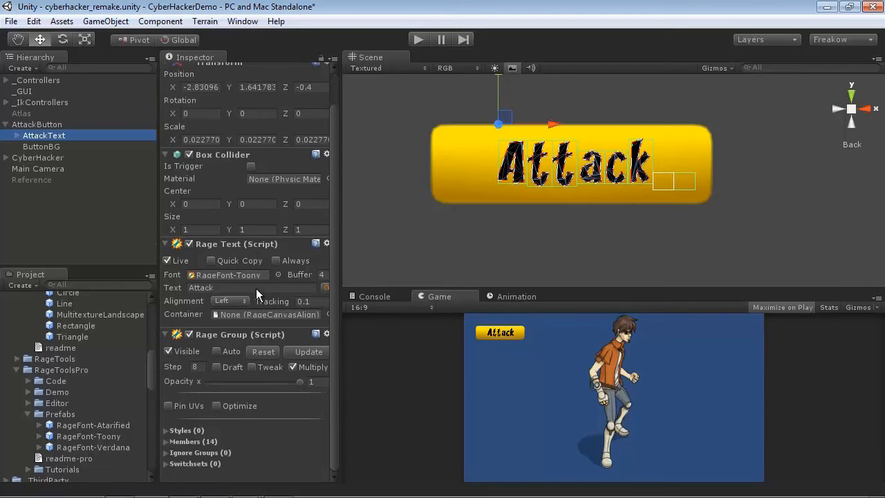
{"action": "left_click", "coordinate": [166, 430]}
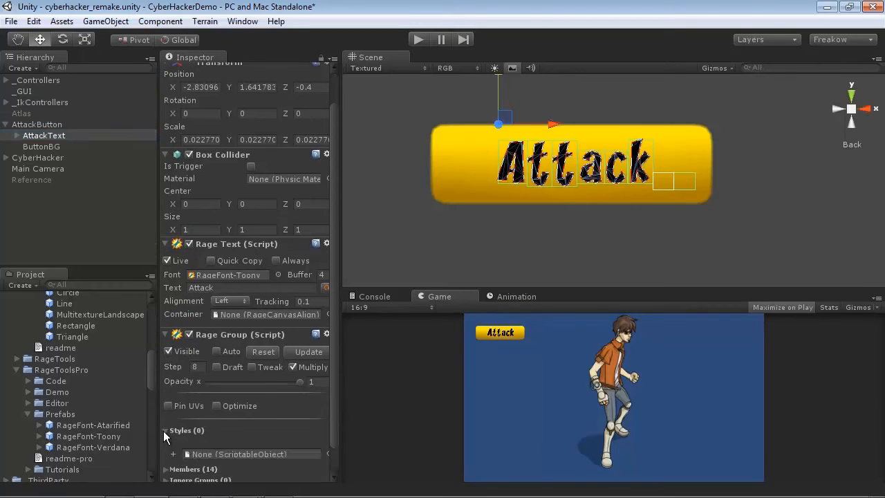
{"action": "left_click", "coordinate": [16, 136]}
{"action": "left_click", "coordinate": [29, 147]}
{"action": "left_click", "coordinate": [51, 159]}
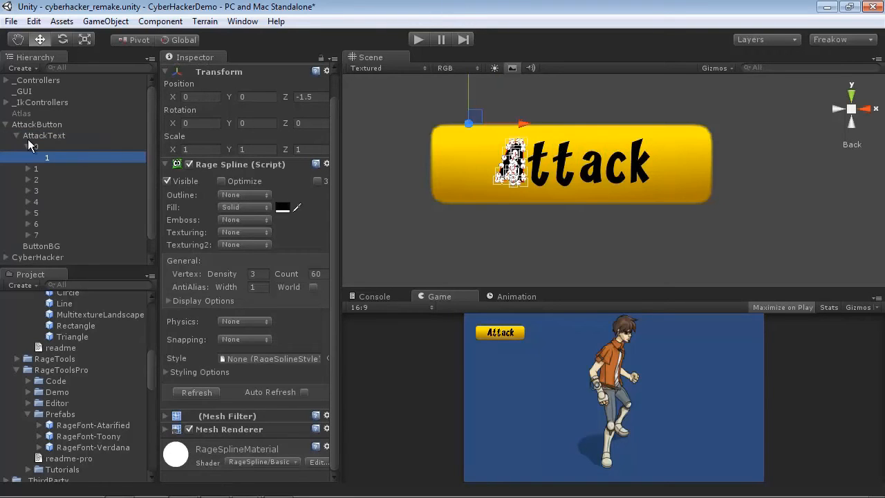
{"action": "left_click", "coordinate": [282, 208]}
{"action": "left_click_drag", "start_coordinate": [72, 94], "coordinate": [10, 54]}
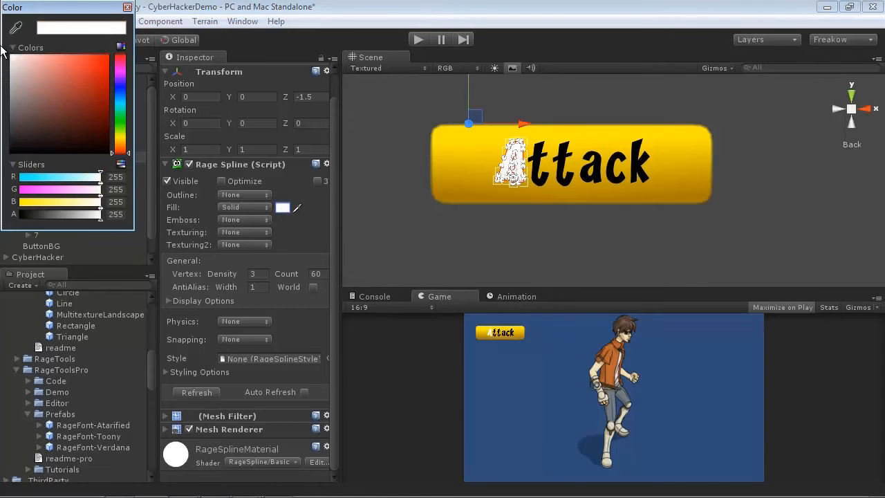
{"action": "left_click", "coordinate": [127, 7]}
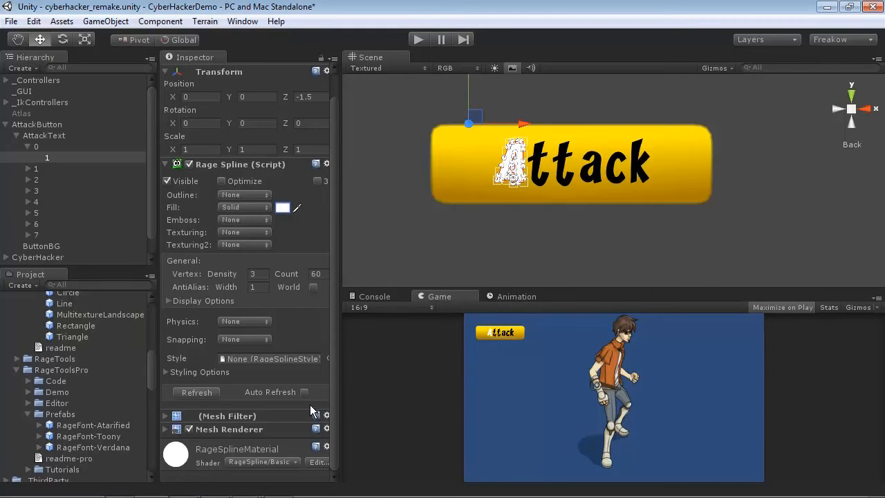
Step: Create a RageSpline style named white-toony from the white letter's spline
{"action": "left_click", "coordinate": [168, 372]}
{"action": "scroll", "coordinate": [207, 371], "scroll_direction": "down", "scroll_amount": 3}
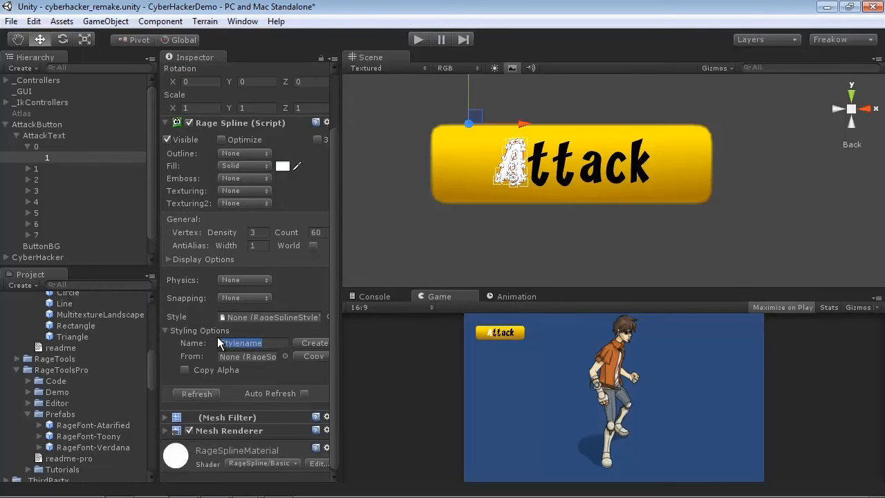
{"action": "type", "text": "white-toony"}
{"action": "left_click", "coordinate": [308, 343]}
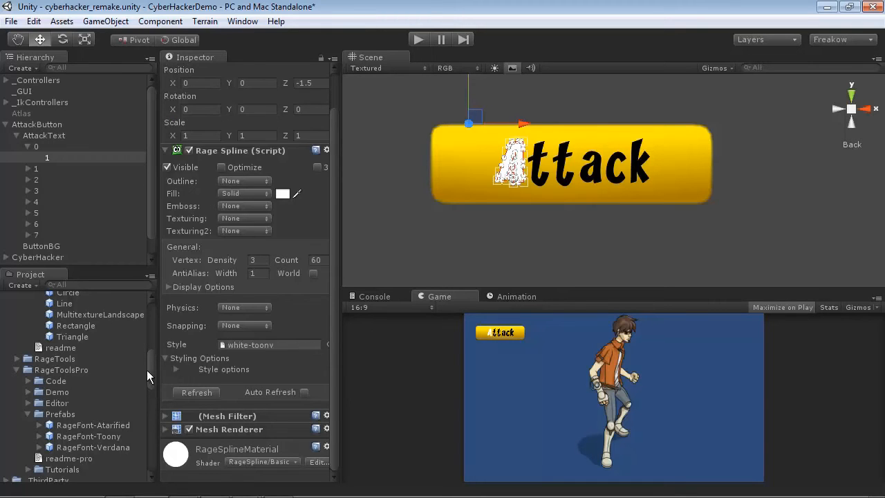
Step: Add the white-toony style to AttackText's Rage Group and refresh the Rage Text so all letters use it
{"action": "left_click_drag", "start_coordinate": [152, 370], "coordinate": [153, 453]}
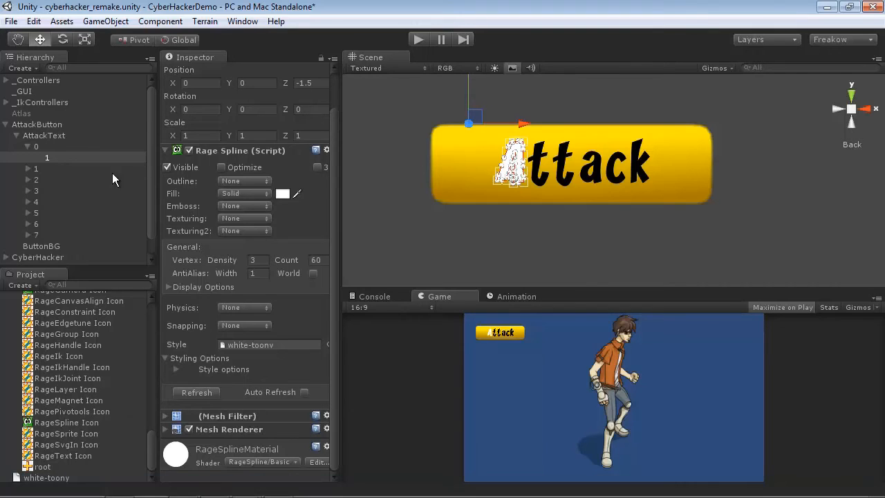
{"action": "left_click", "coordinate": [42, 135]}
{"action": "scroll", "coordinate": [266, 385], "scroll_direction": "down", "scroll_amount": 1}
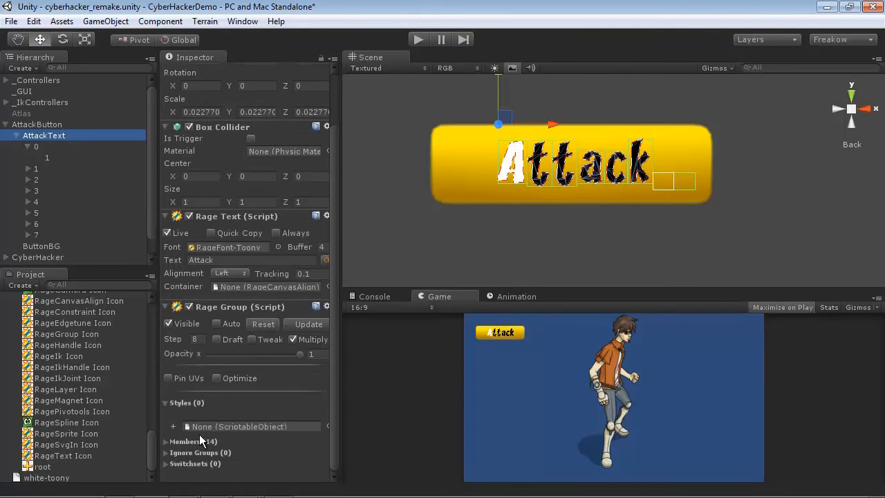
{"action": "left_click_drag", "start_coordinate": [42, 477], "coordinate": [213, 429]}
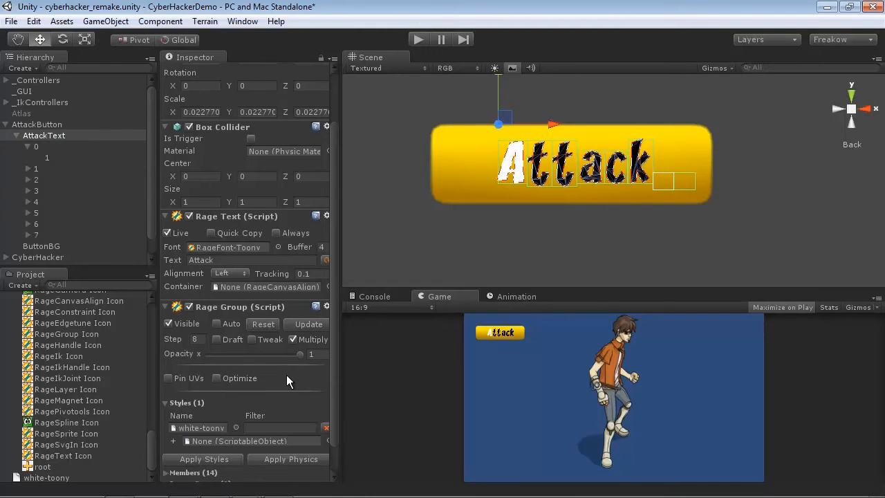
{"action": "left_click", "coordinate": [324, 261]}
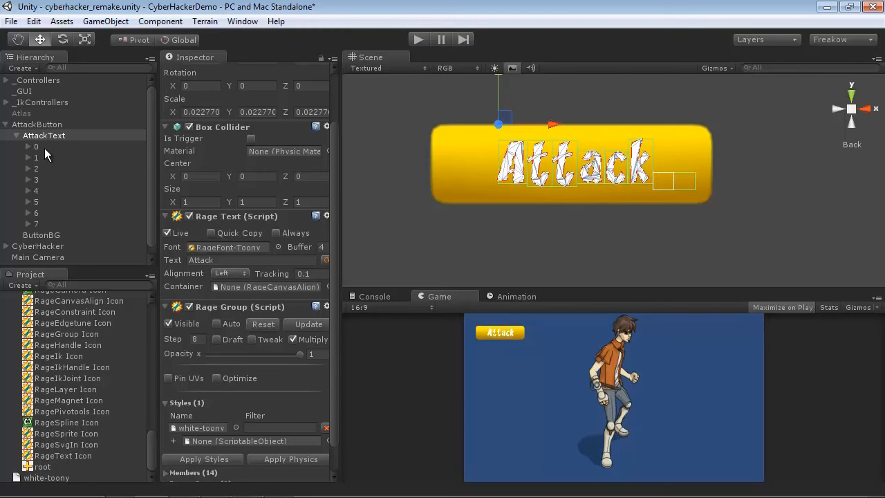
Step: Change the first colour of ButtonBG's gradient fill to orange
{"action": "left_click", "coordinate": [36, 235]}
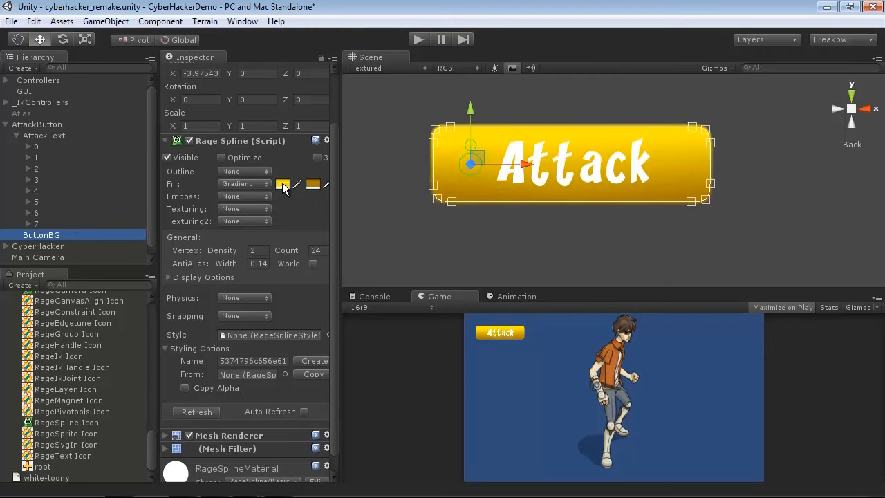
{"action": "left_click", "coordinate": [282, 184]}
{"action": "left_click", "coordinate": [102, 68]}
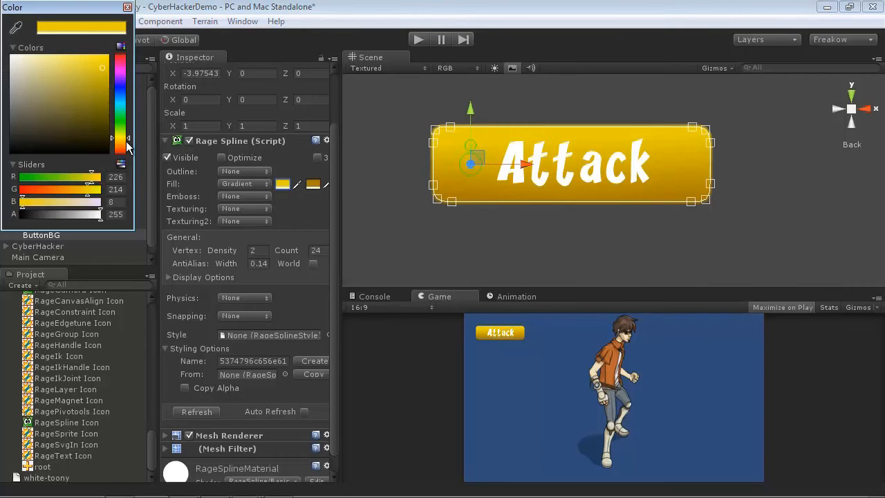
{"action": "left_click_drag", "start_coordinate": [128, 143], "coordinate": [128, 145]}
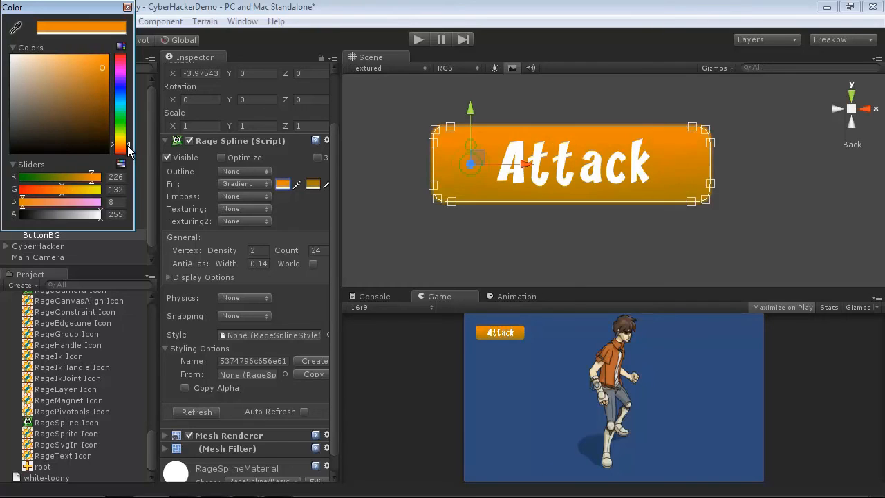
{"action": "left_click", "coordinate": [128, 7]}
Step: Adjust the second colour of ButtonBG's gradient fill to a dark brownish orange
{"action": "left_click", "coordinate": [314, 188]}
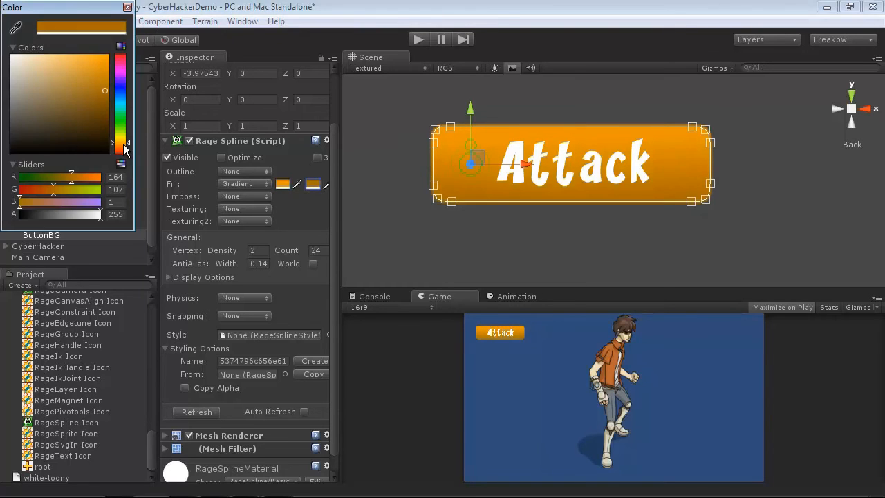
{"action": "left_click", "coordinate": [103, 92]}
{"action": "left_click", "coordinate": [127, 7]}
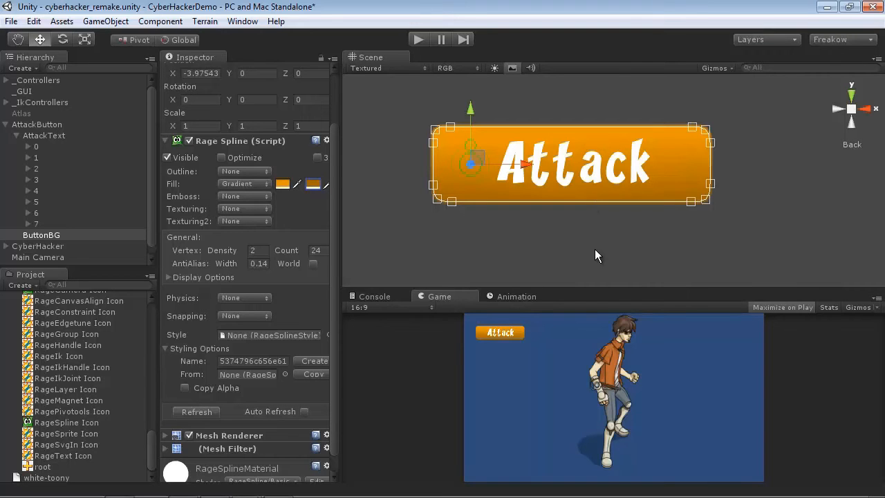
Step: Add a Rage Button component to AttackButton
{"action": "left_click", "coordinate": [38, 126]}
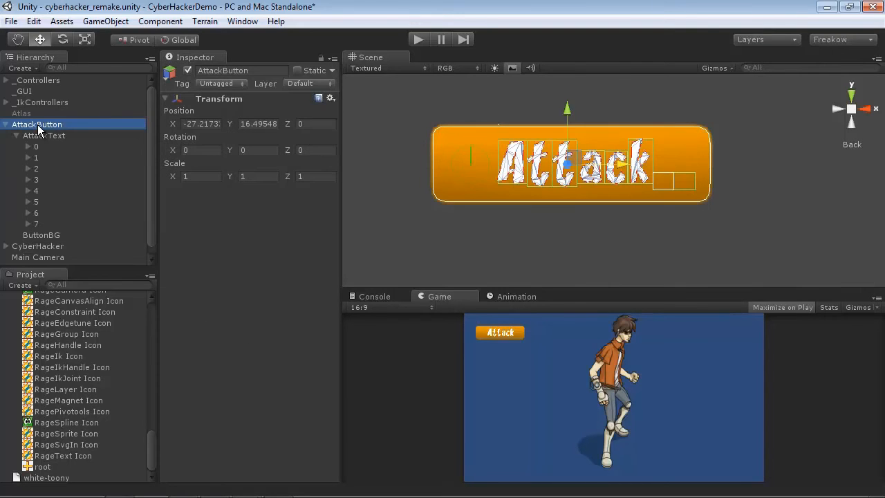
{"action": "left_click", "coordinate": [174, 21]}
{"action": "mouse_move", "coordinate": [174, 191]}
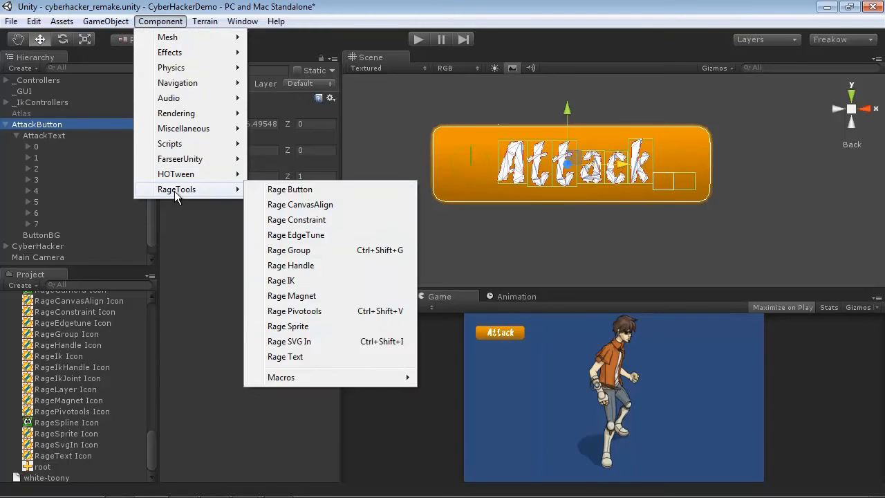
{"action": "left_click", "coordinate": [301, 185]}
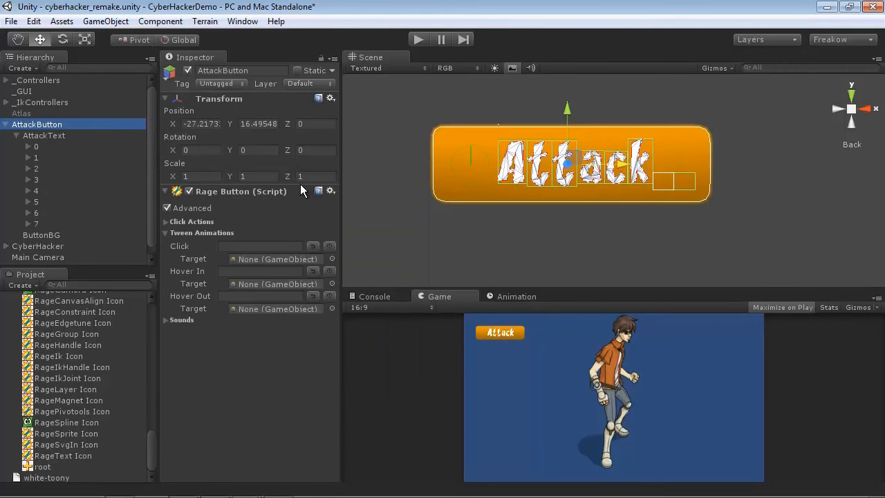
Step: Expand the Rage Button's Click Actions and turn off its Advanced option
{"action": "left_click", "coordinate": [167, 208]}
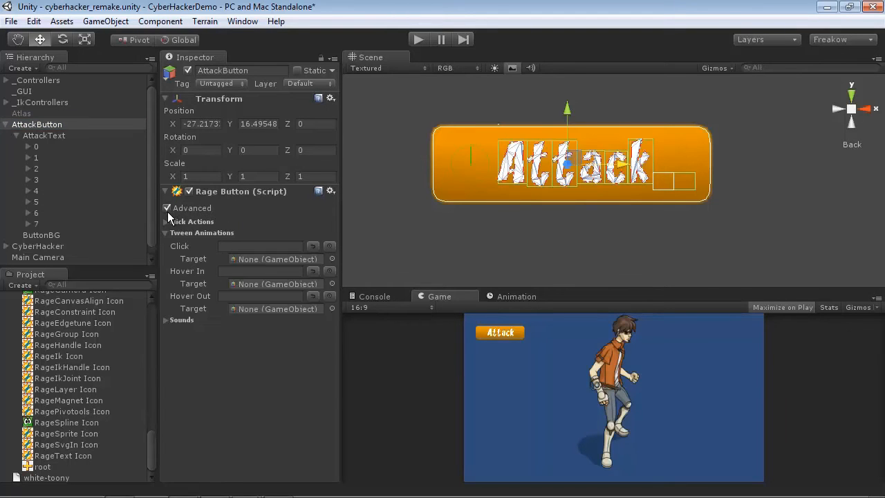
{"action": "left_click", "coordinate": [164, 222]}
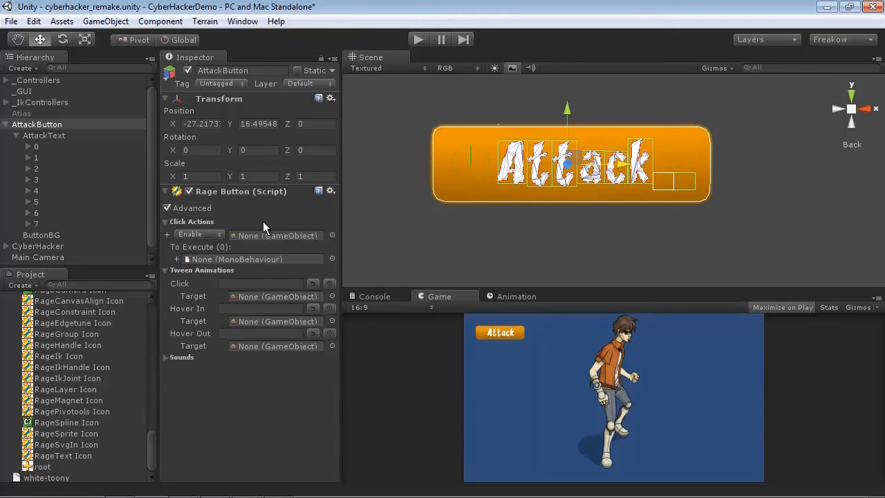
{"action": "left_click", "coordinate": [167, 208]}
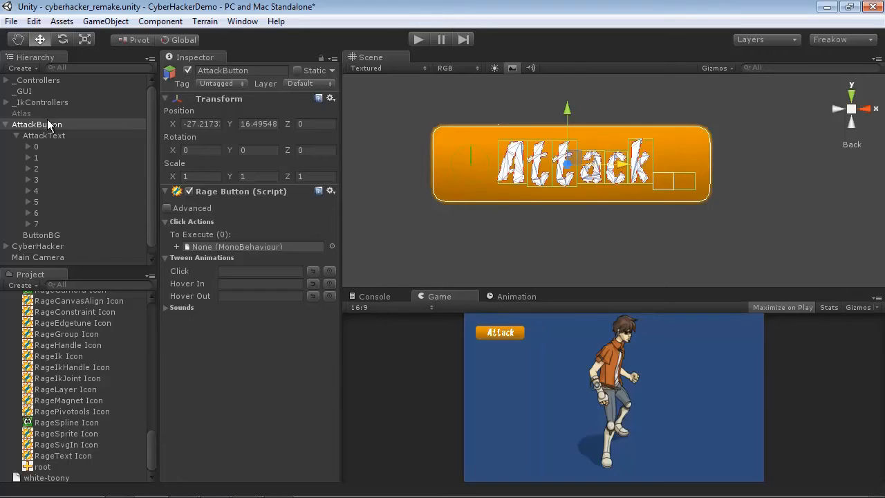
Step: Make AttackButton a child of _GUI and collapse its hierarchy
{"action": "left_click_drag", "start_coordinate": [36, 124], "coordinate": [37, 94]}
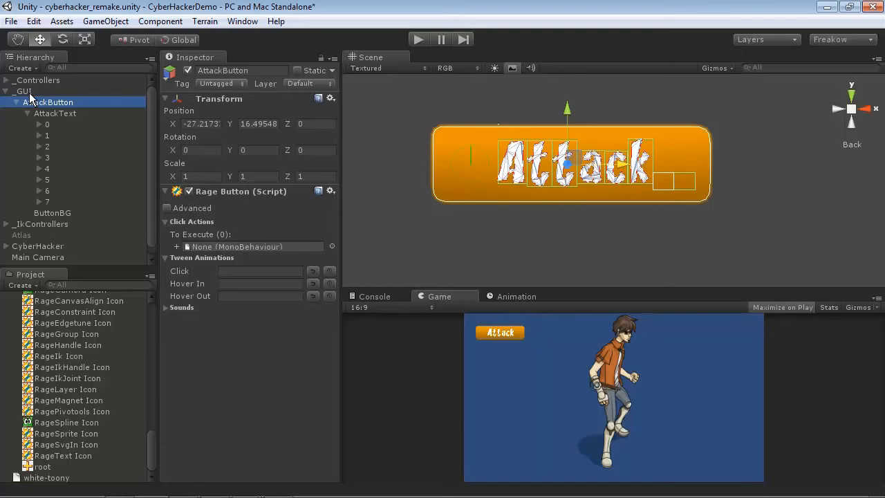
{"action": "left_click", "coordinate": [18, 102]}
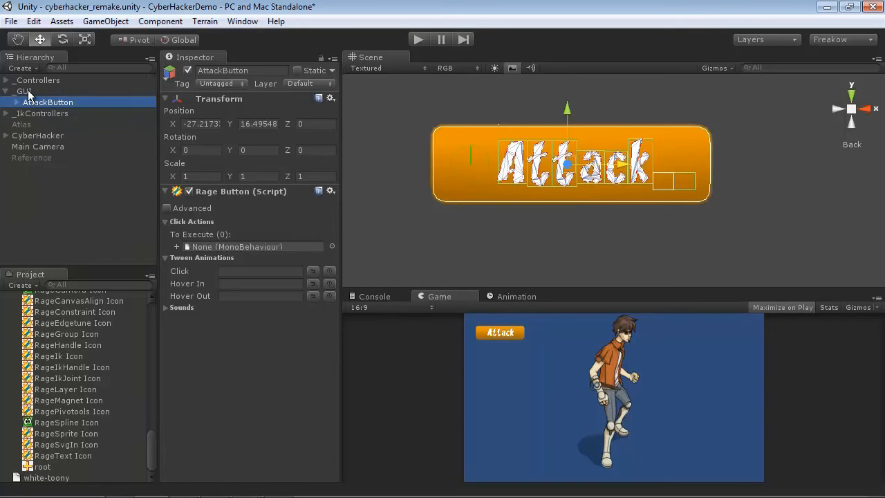
Step: Create an empty game object and name it _Play_Attack
{"action": "key", "text": "ctrl+shift+n"}
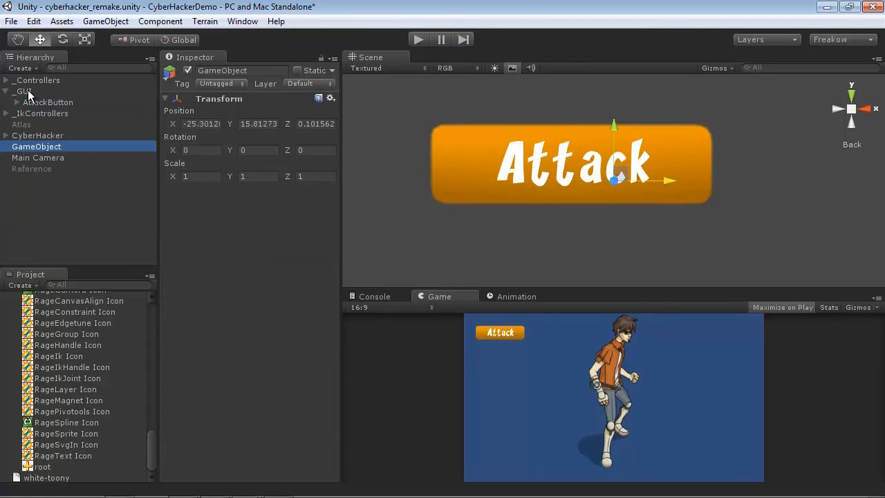
{"action": "left_click", "coordinate": [39, 147]}
{"action": "key", "text": "BackSpace"}
{"action": "type", "text": "_Play"}
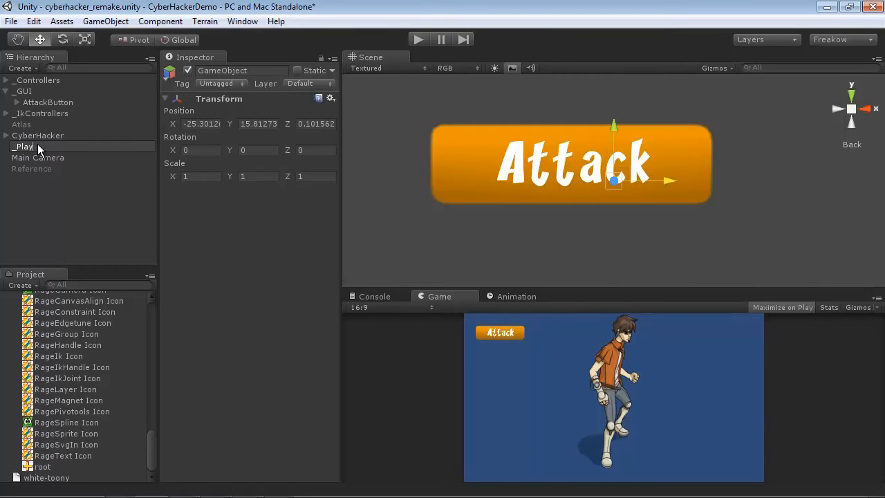
{"action": "type", "text": "_Attack"}
{"action": "key", "text": "Return"}
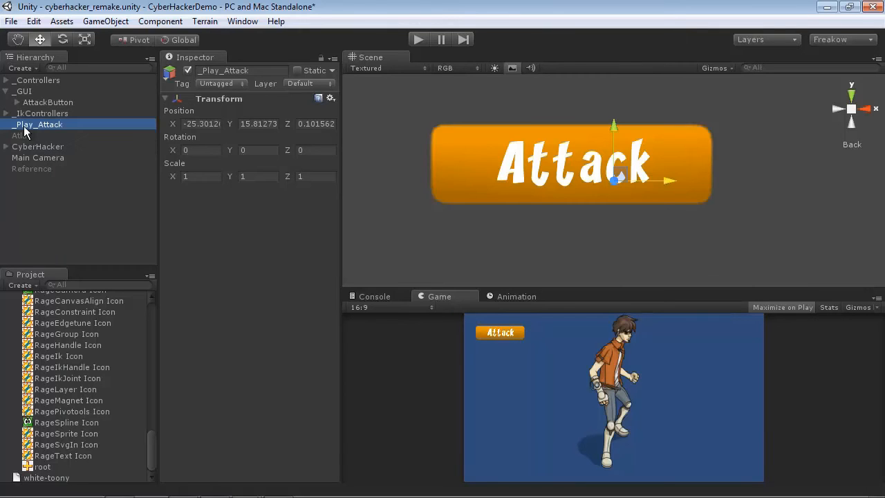
Step: Make _Play_Attack a child of _GUI and deactivate the object
{"action": "left_click_drag", "start_coordinate": [24, 131], "coordinate": [27, 92]}
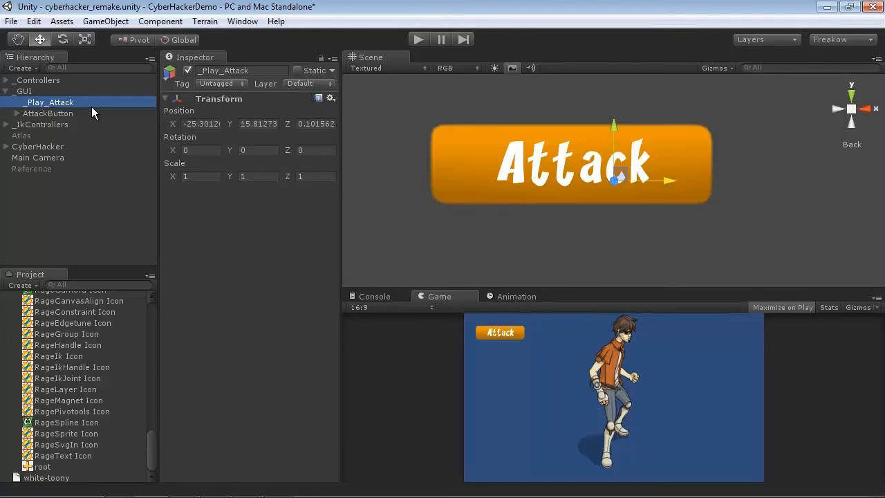
{"action": "left_click", "coordinate": [187, 71]}
Step: Find the PlayAnimOnEnable script in the project and attach it to _Play_Attack
{"action": "left_click", "coordinate": [103, 282]}
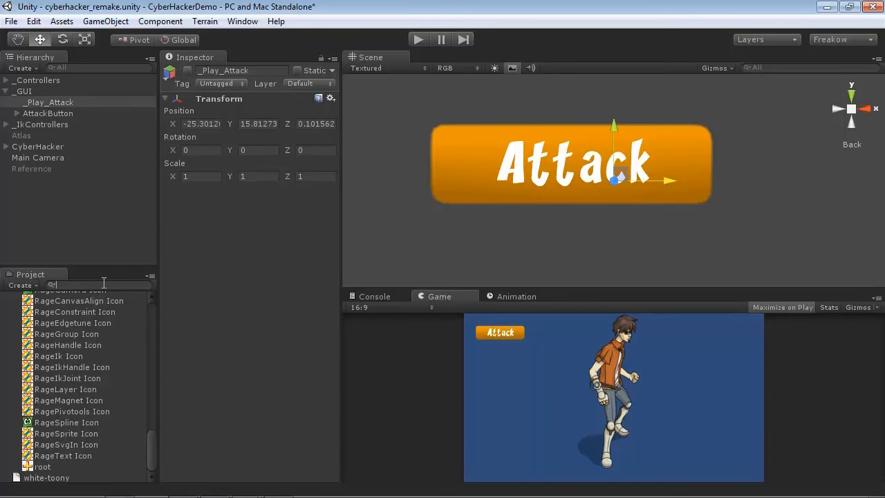
{"action": "type", "text": "playani"}
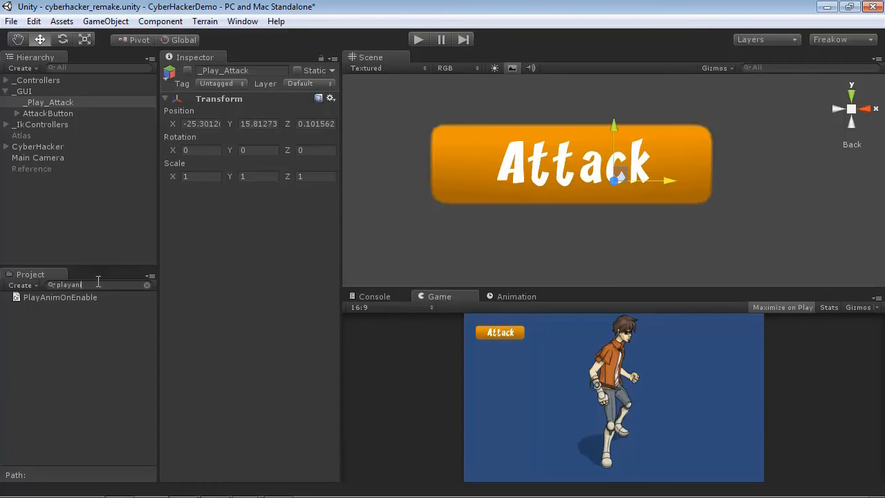
{"action": "left_click", "coordinate": [75, 299]}
{"action": "left_click", "coordinate": [147, 285]}
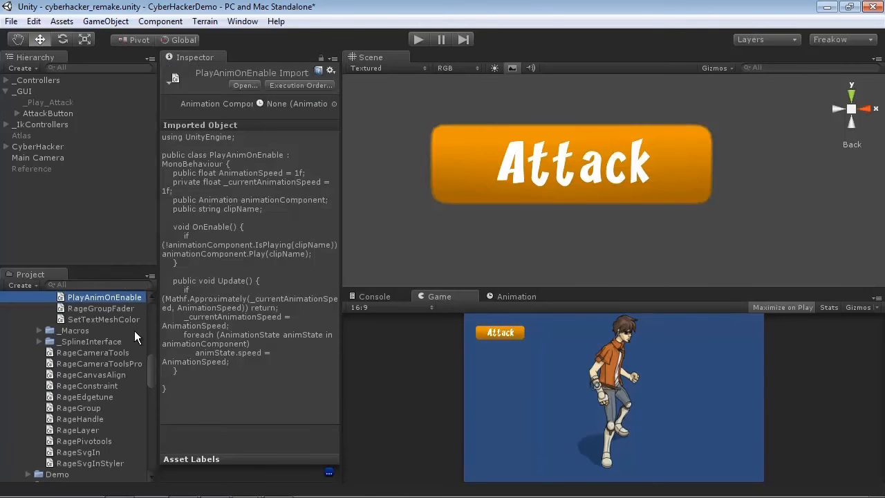
{"action": "scroll", "coordinate": [146, 371], "scroll_direction": "up", "scroll_amount": 3}
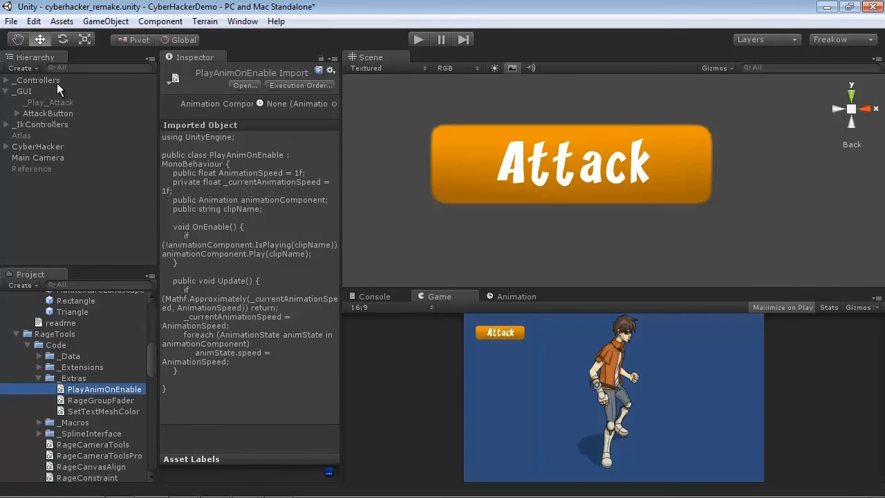
{"action": "left_click", "coordinate": [41, 103]}
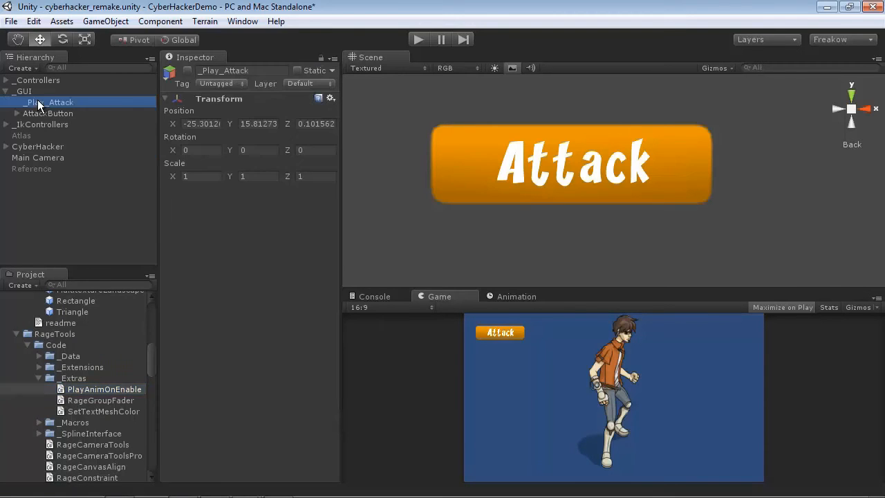
{"action": "left_click_drag", "start_coordinate": [86, 390], "coordinate": [203, 247]}
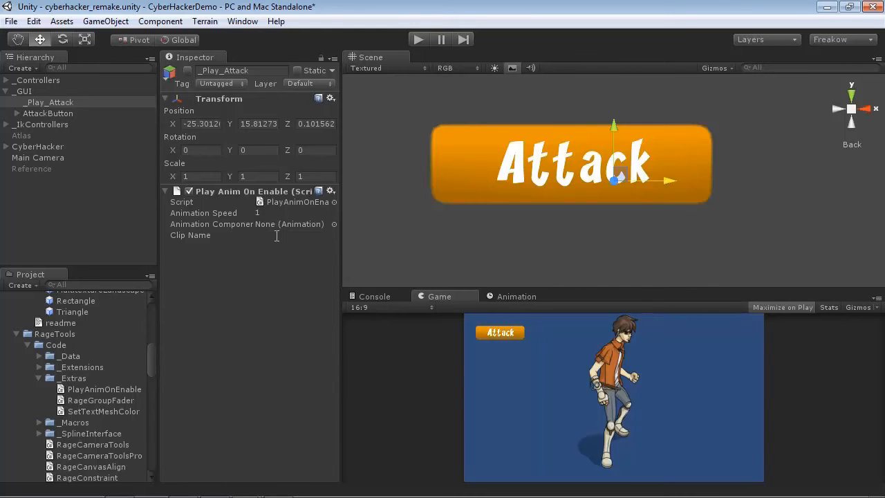
Step: Assign ControllerBody from _Controllers as the Animation Component of _Play_Attack's Play Anim On Enable script
{"action": "left_click", "coordinate": [5, 81]}
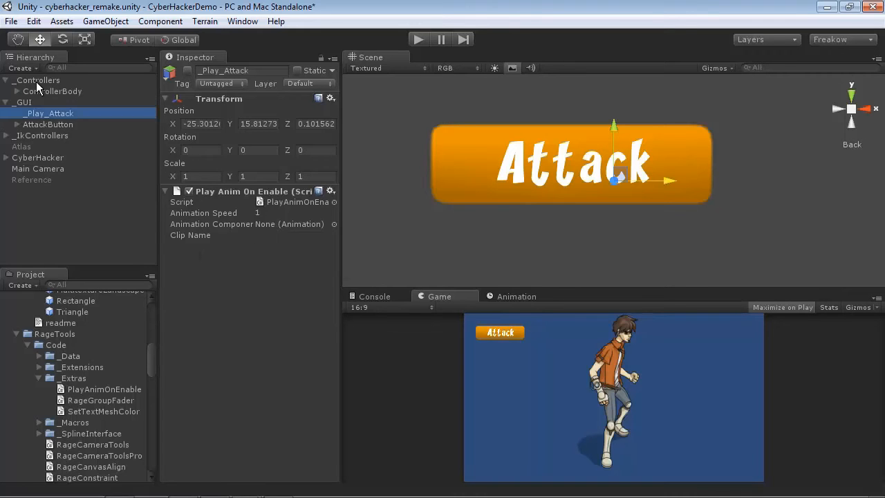
{"action": "left_click", "coordinate": [44, 91]}
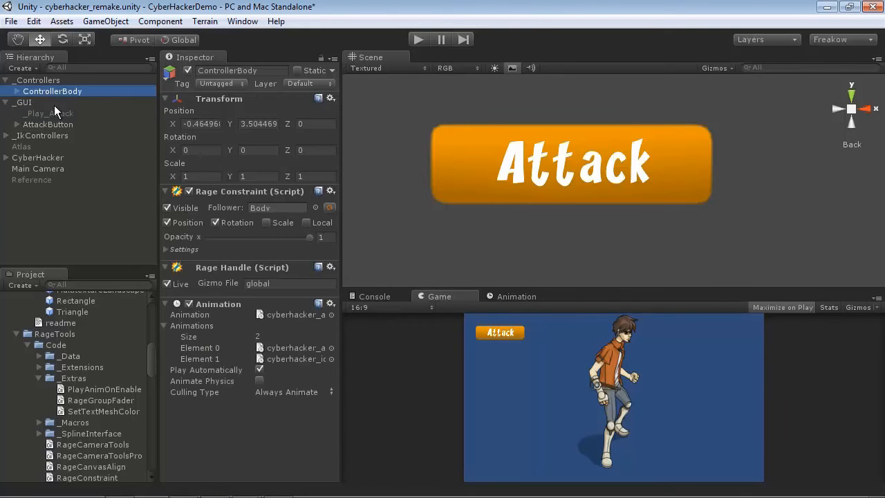
{"action": "left_click_drag", "start_coordinate": [340, 338], "coordinate": [413, 338]}
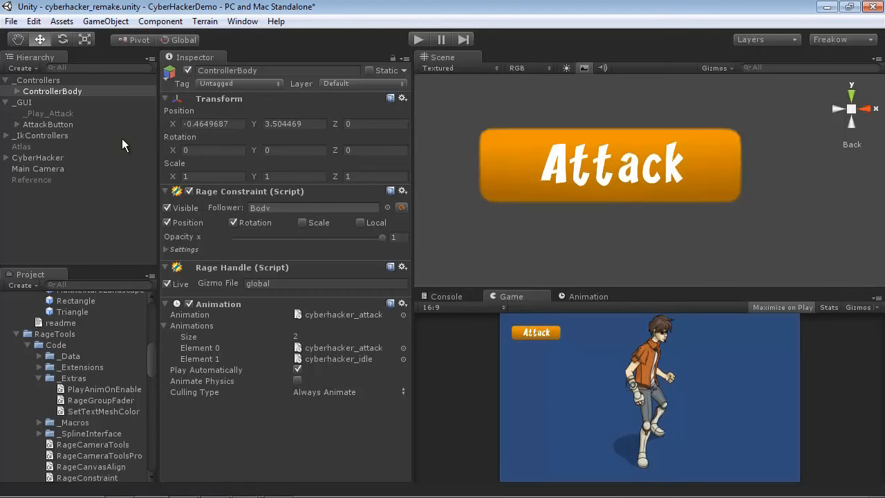
{"action": "left_click", "coordinate": [102, 124]}
{"action": "left_click", "coordinate": [57, 113]}
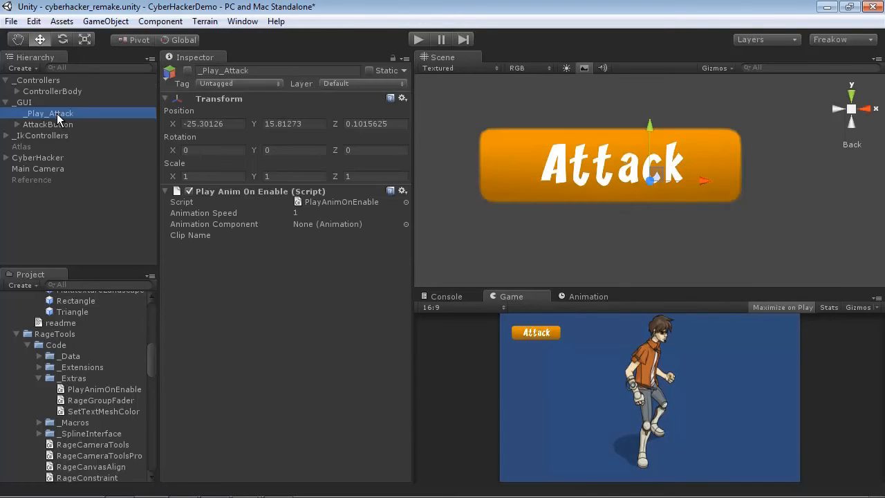
{"action": "left_click_drag", "start_coordinate": [40, 88], "coordinate": [320, 225]}
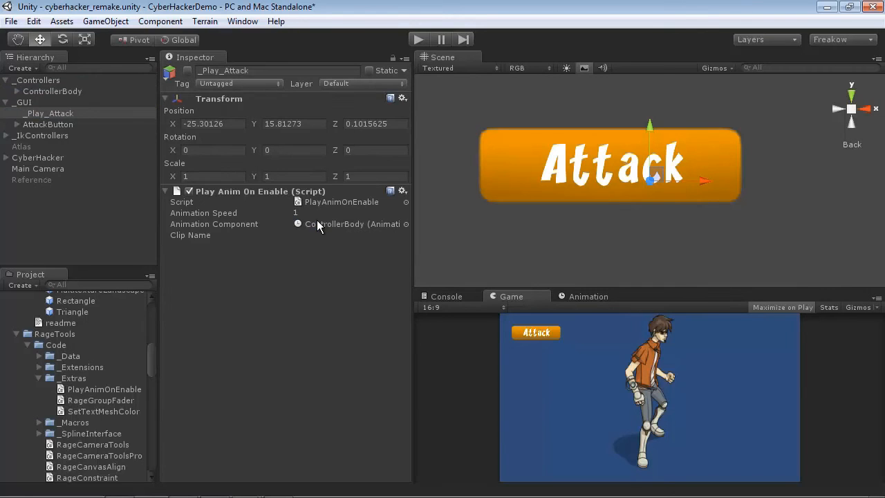
{"action": "left_click_drag", "start_coordinate": [413, 220], "coordinate": [372, 205]}
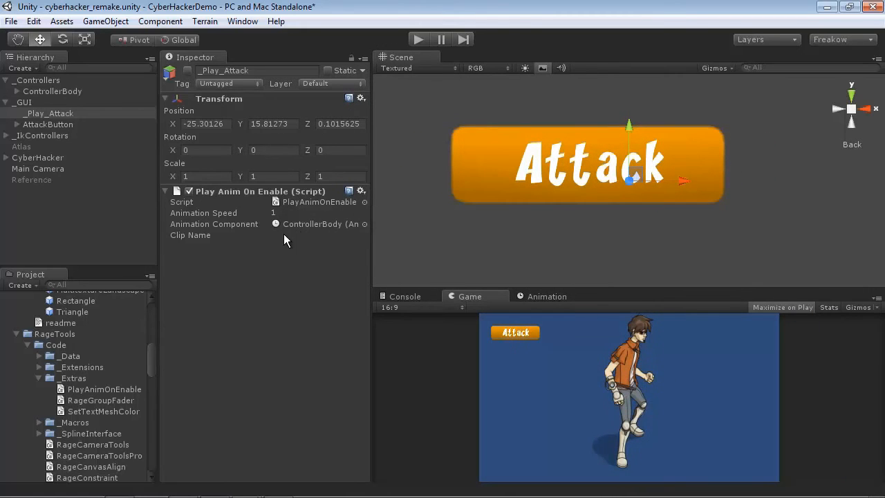
Step: Look up the attack clip in ControllerBody's animations and set _Play_Attack's Clip Name to cyberhacker_attack
{"action": "left_click", "coordinate": [48, 91]}
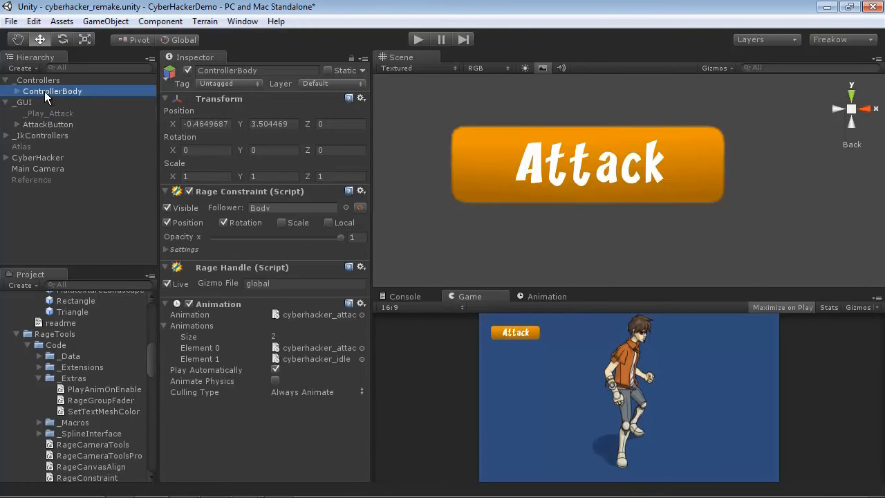
{"action": "mouse_move", "coordinate": [373, 346]}
{"action": "left_mouse_down"}
{"action": "mouse_move", "coordinate": [387, 346]}
{"action": "mouse_move", "coordinate": [368, 346]}
{"action": "left_mouse_up"}
{"action": "left_click", "coordinate": [47, 114]}
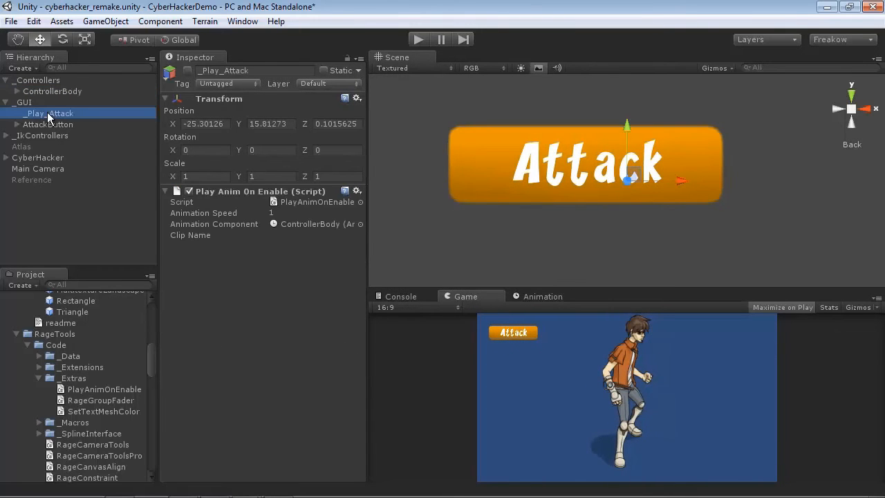
{"action": "left_click", "coordinate": [49, 93]}
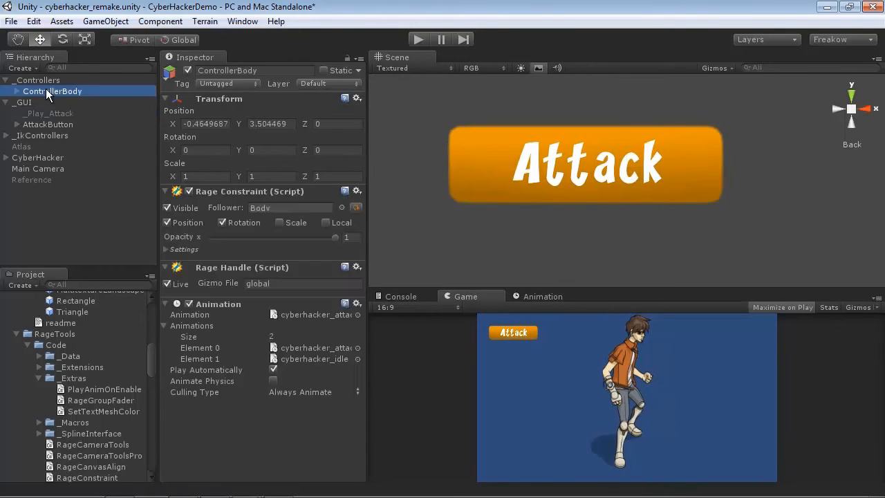
{"action": "left_click", "coordinate": [318, 347]}
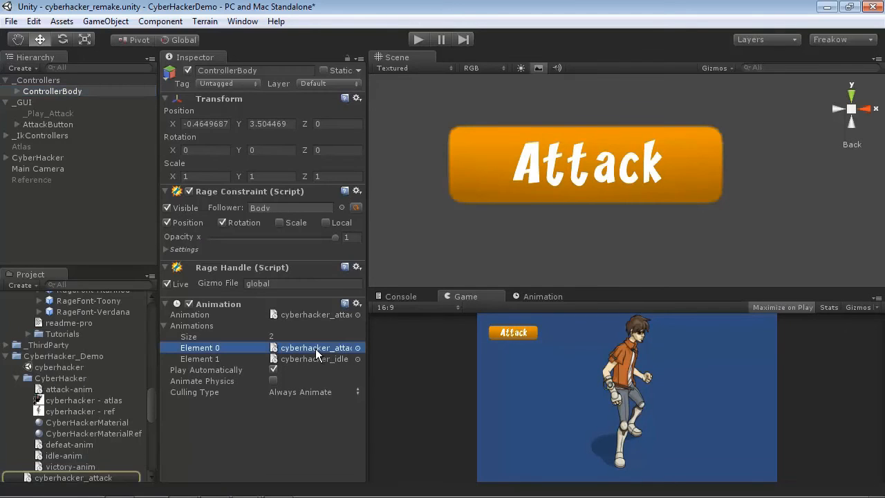
{"action": "left_click", "coordinate": [90, 477]}
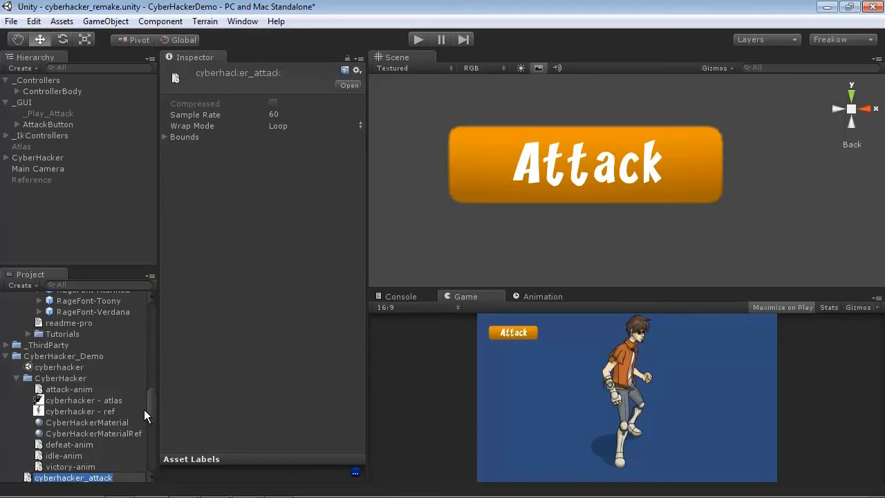
{"action": "left_click", "coordinate": [44, 113]}
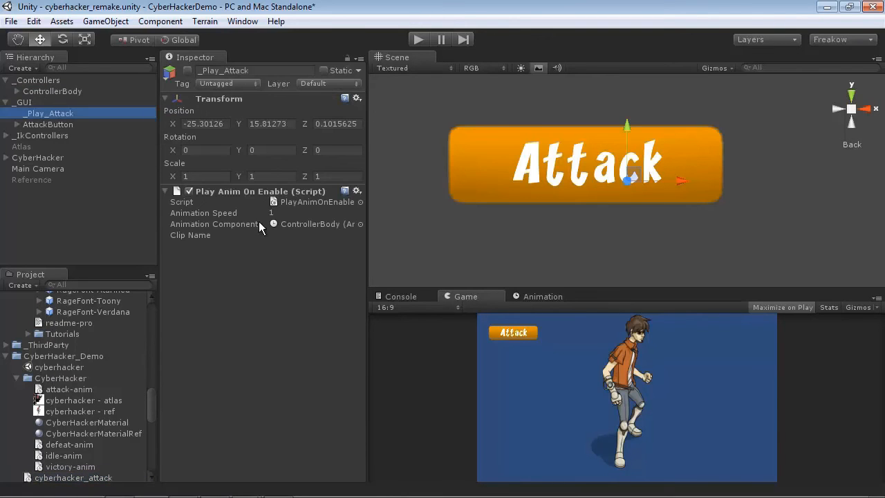
{"action": "left_click", "coordinate": [289, 235]}
{"action": "type", "text": "cyberhacker_attack"}
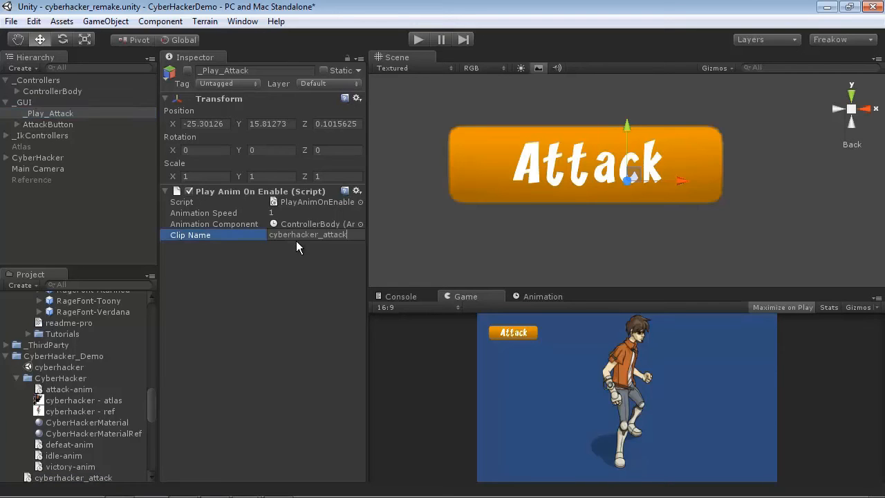
{"action": "key", "text": "Return"}
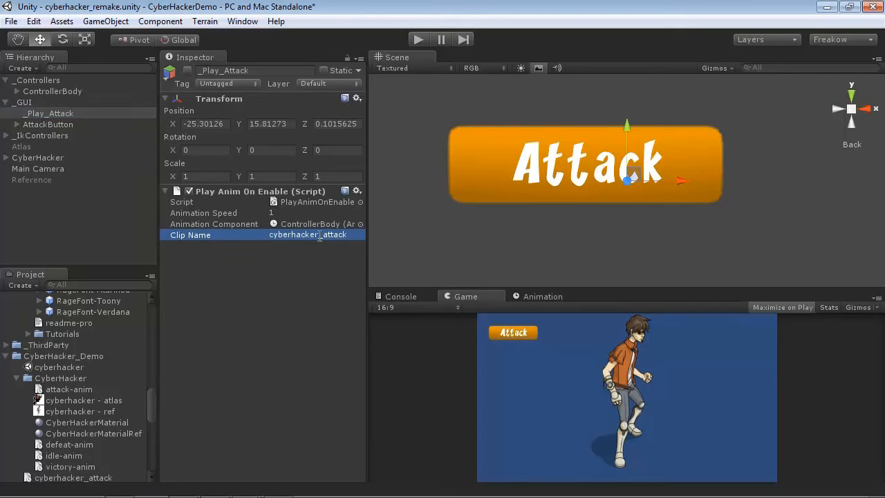
Step: Duplicate _Play_Attack and rename the copy _Play_Idle
{"action": "left_click", "coordinate": [50, 115]}
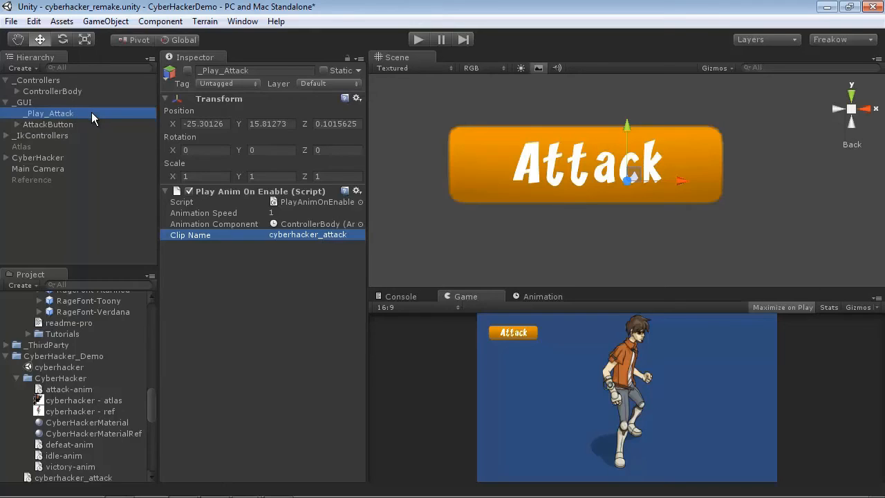
{"action": "key", "text": "ctrl+d"}
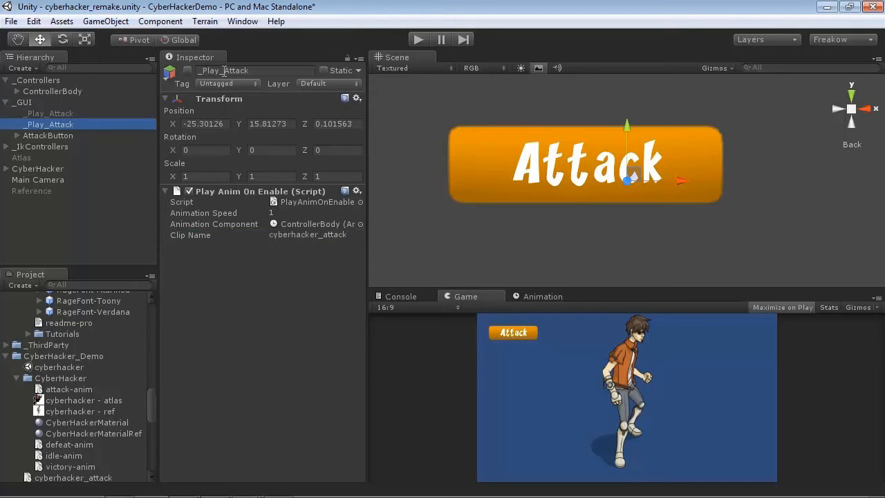
{"action": "left_click_drag", "start_coordinate": [224, 72], "coordinate": [264, 76]}
{"action": "type", "text": "Idle"}
{"action": "key", "text": "Return"}
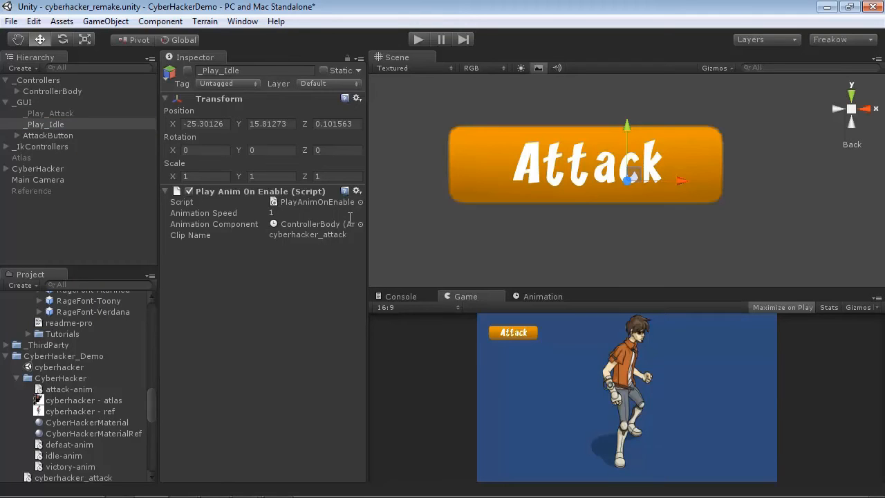
Step: Set the Clip Name of _Play_Idle's Play Anim On Enable script to cyberhacker_idle
{"action": "left_click", "coordinate": [325, 236]}
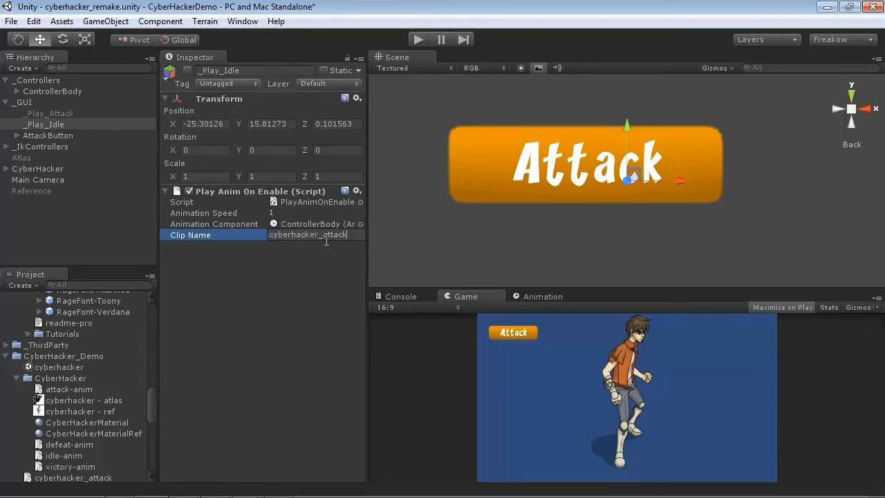
{"action": "key", "text": "BackSpace"}
{"action": "key", "text": "BackSpace"}
{"action": "key", "text": "BackSpace"}
{"action": "key", "text": "BackSpace"}
{"action": "key", "text": "BackSpace"}
{"action": "key", "text": "BackSpace"}
{"action": "type", "text": "idle"}
{"action": "key", "text": "Return"}
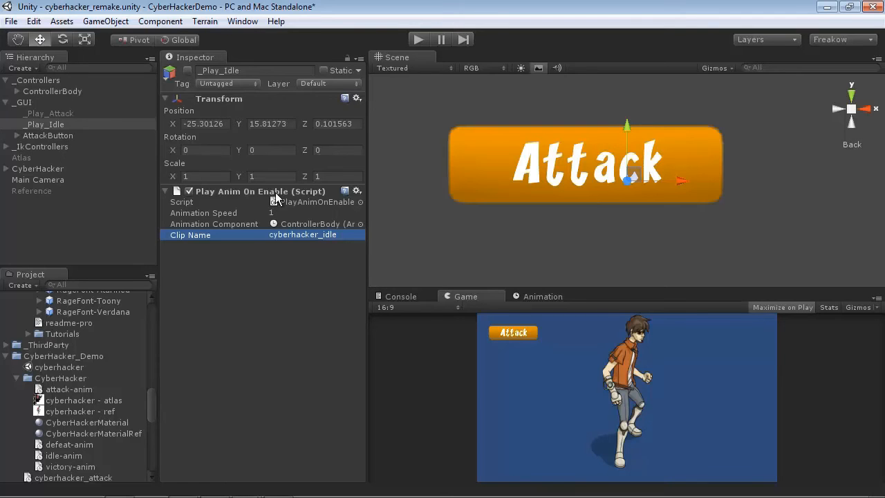
Step: Turn on Advanced for AttackButton's Rage Button and add an Enable click action targeting _Play_Attack
{"action": "left_click", "coordinate": [45, 136]}
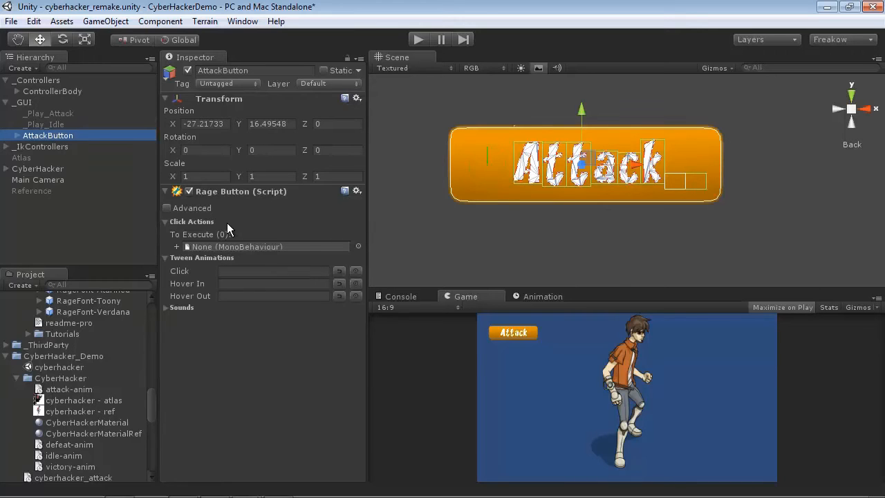
{"action": "left_click", "coordinate": [168, 209]}
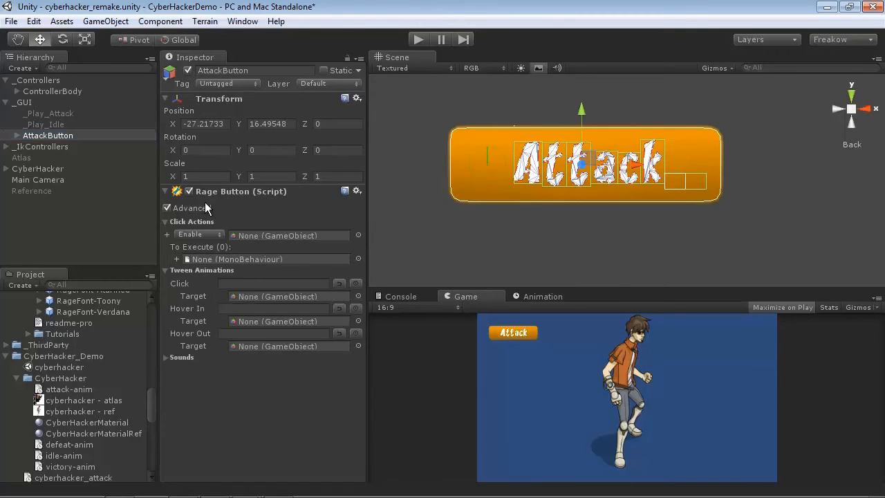
{"action": "left_click", "coordinate": [166, 222]}
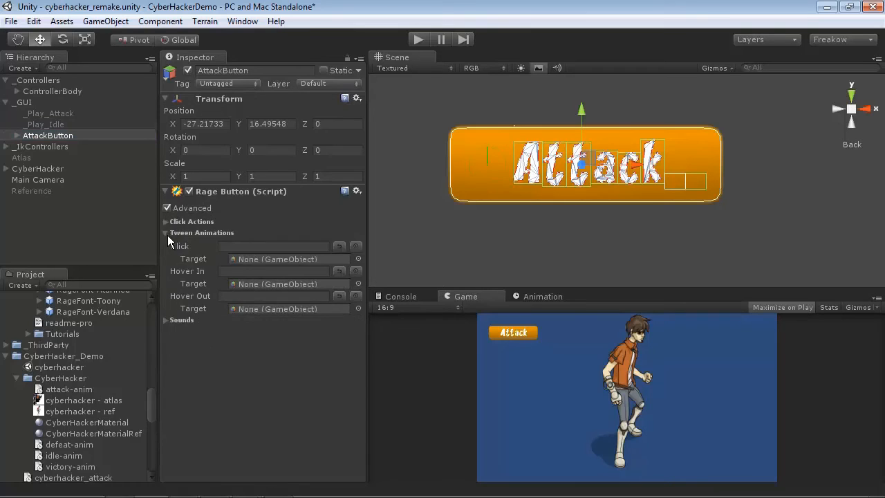
{"action": "left_click", "coordinate": [166, 233]}
{"action": "left_click", "coordinate": [165, 222]}
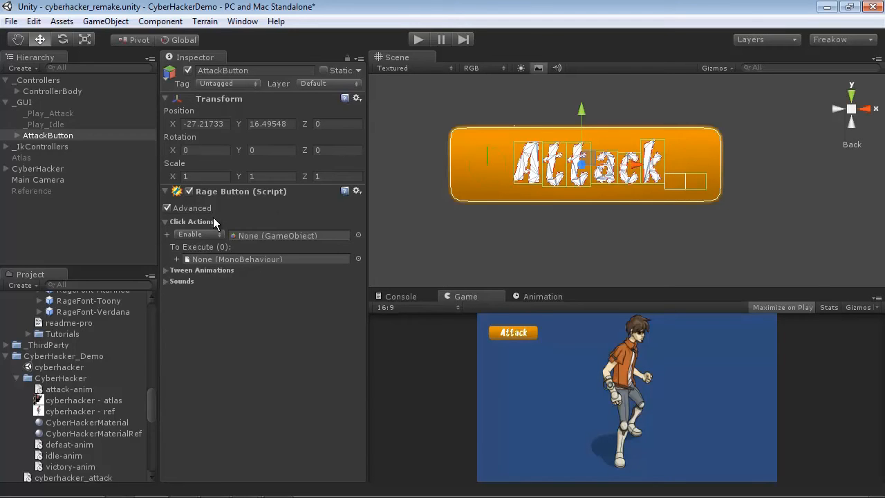
{"action": "left_click_drag", "start_coordinate": [43, 113], "coordinate": [266, 236]}
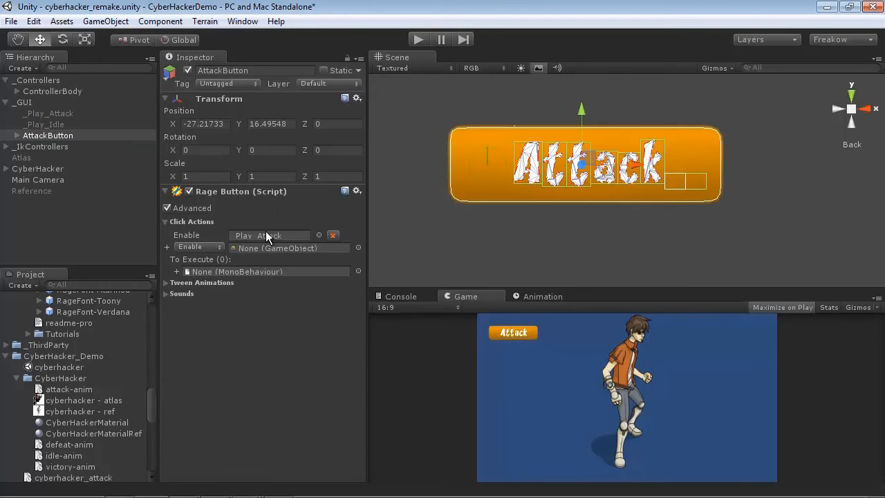
Step: Add a Disable click action targeting _Play_Idle to AttackButton's Rage Button
{"action": "left_click", "coordinate": [200, 248]}
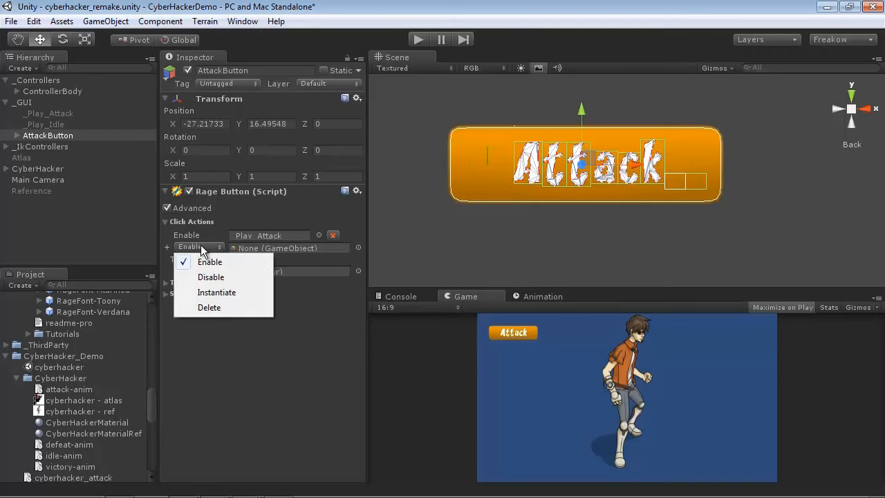
{"action": "left_click", "coordinate": [212, 275]}
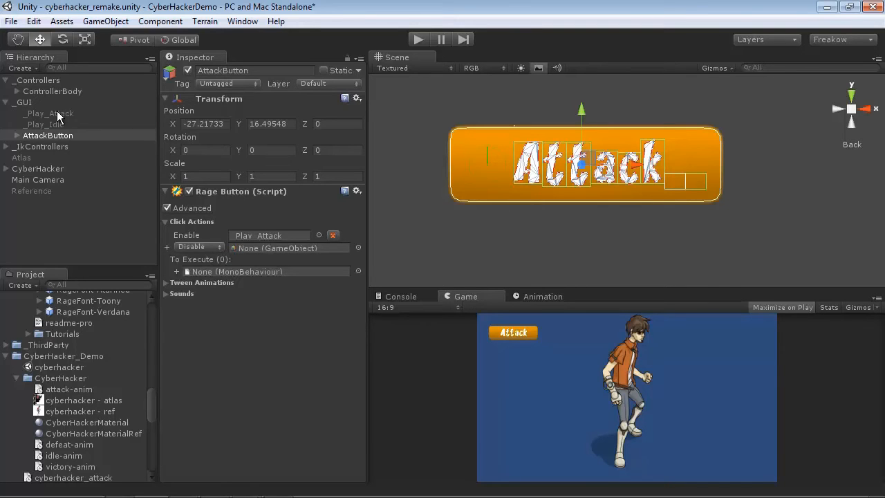
{"action": "left_click_drag", "start_coordinate": [49, 126], "coordinate": [257, 249]}
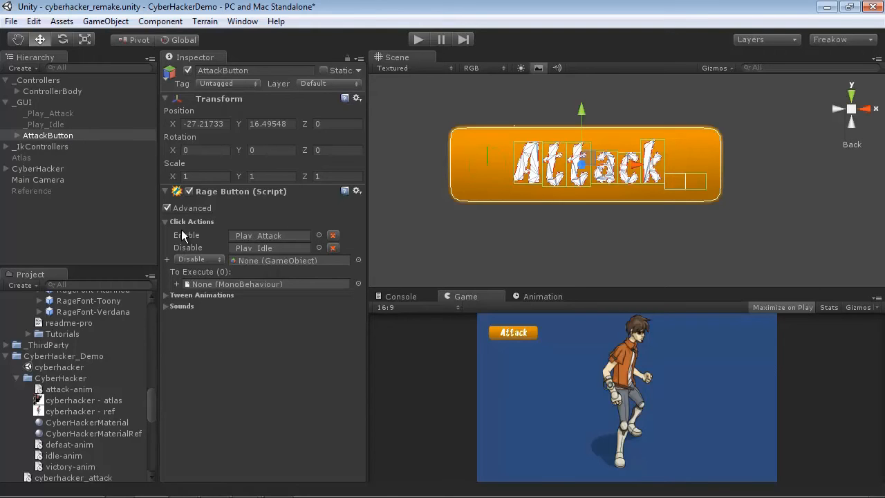
Step: Collapse Click Actions, expand Tween Animations and turn off Advanced on AttackButton's Rage Button
{"action": "left_click", "coordinate": [166, 221]}
{"action": "left_click", "coordinate": [166, 233]}
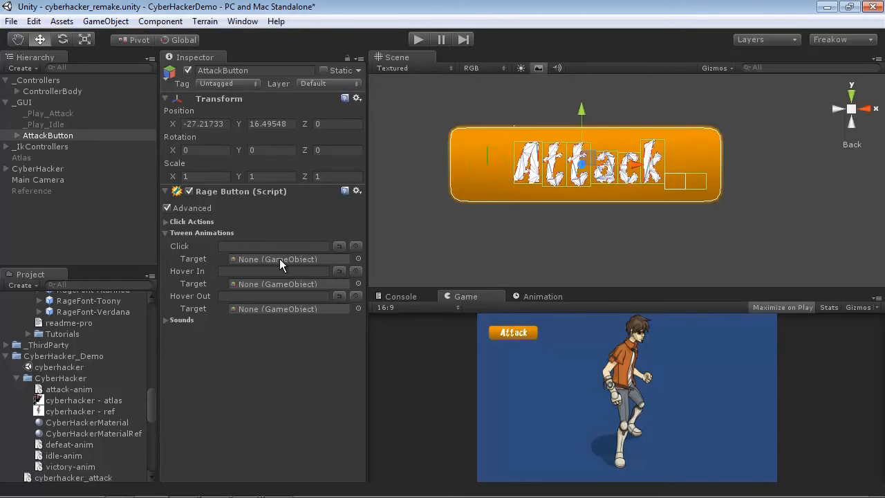
{"action": "left_click", "coordinate": [168, 209]}
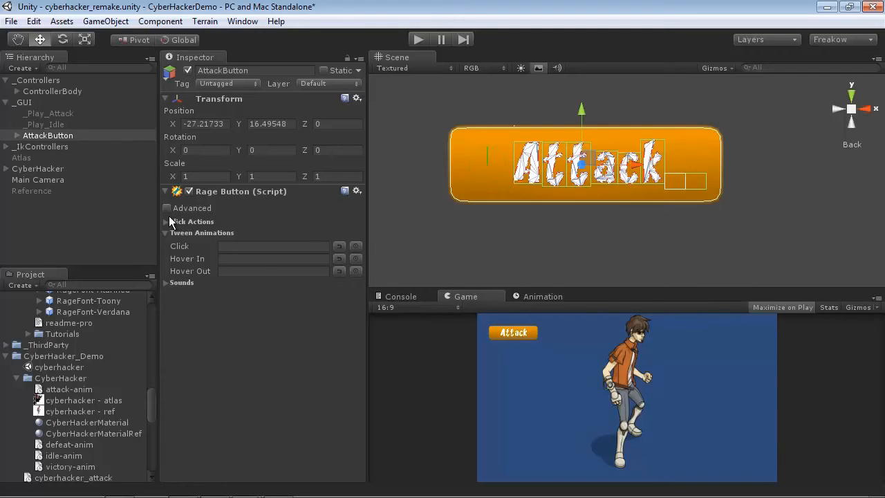
{"action": "left_click", "coordinate": [167, 208]}
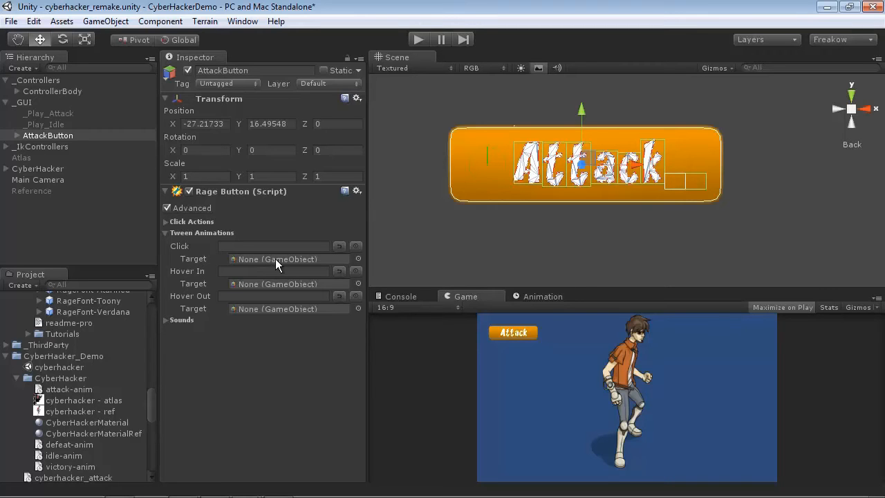
{"action": "left_click", "coordinate": [18, 136]}
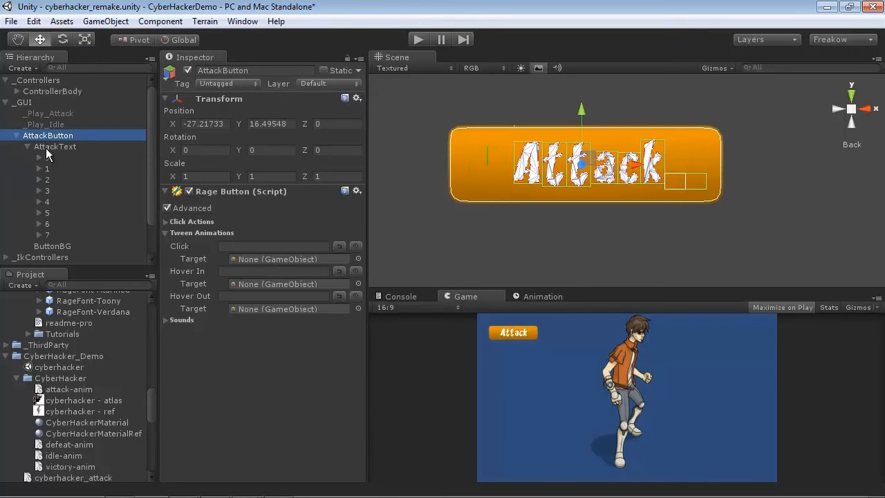
{"action": "left_click", "coordinate": [31, 146]}
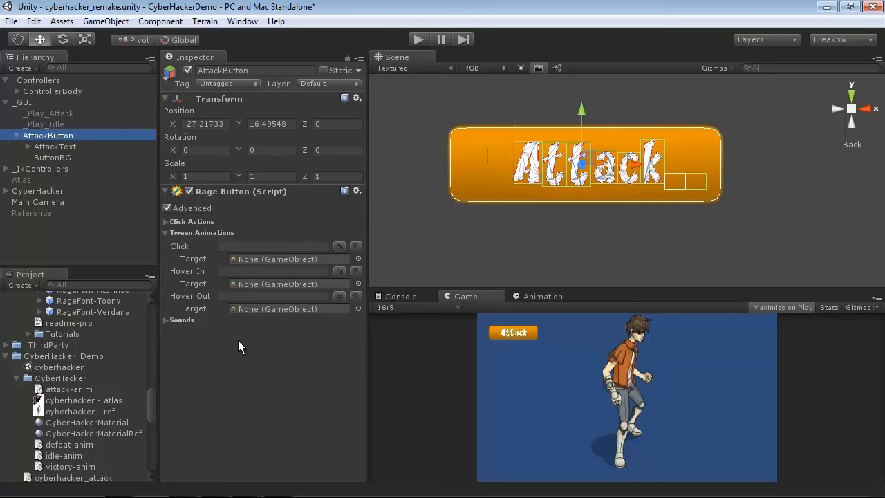
{"action": "left_click", "coordinate": [168, 209]}
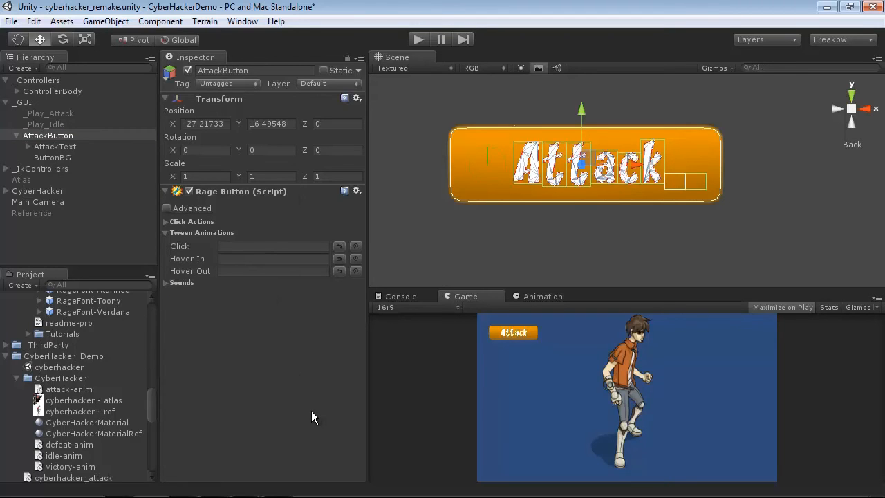
Step: Add a HOTweenComponent to AttackButton
{"action": "left_click", "coordinate": [151, 21]}
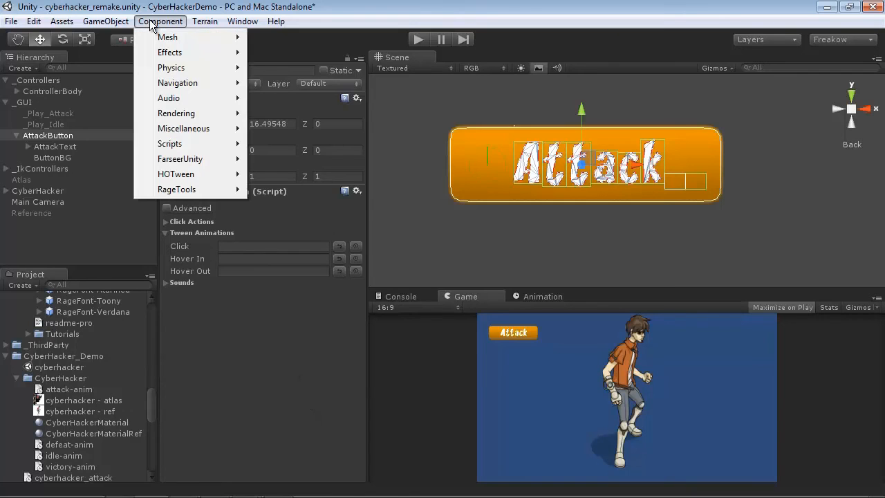
{"action": "mouse_move", "coordinate": [184, 174]}
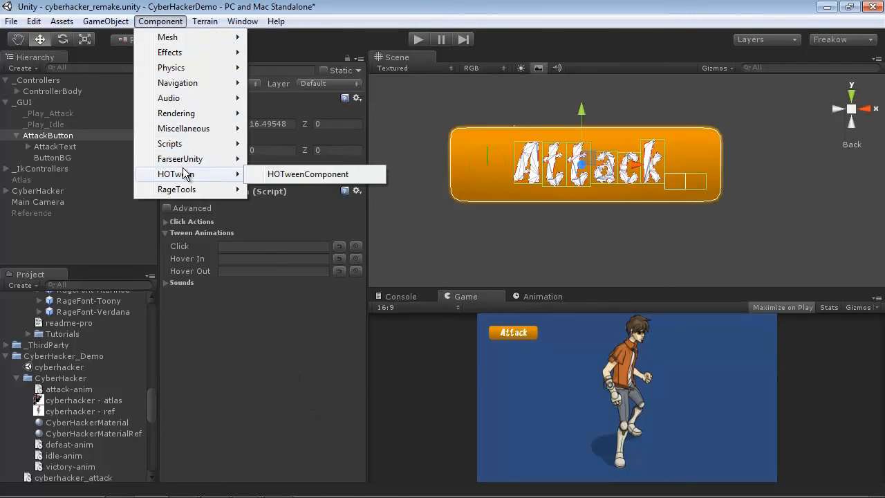
{"action": "left_click", "coordinate": [302, 175]}
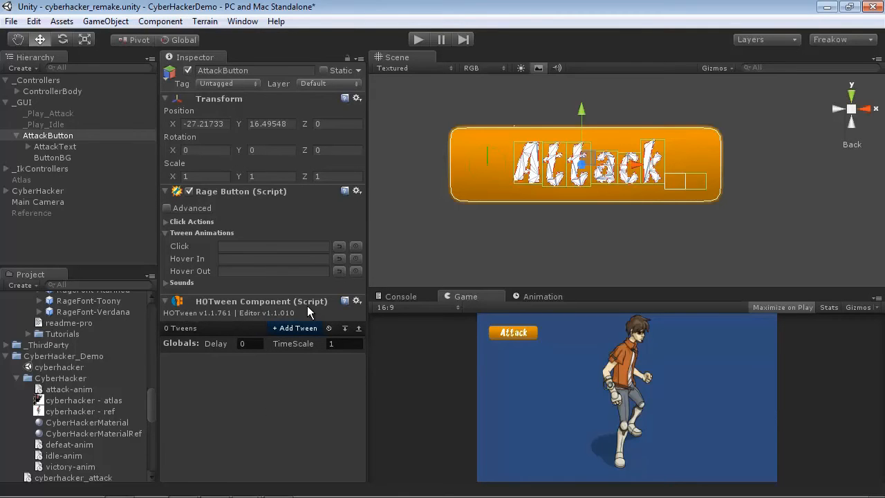
{"action": "left_click_drag", "start_coordinate": [365, 314], "coordinate": [342, 320]}
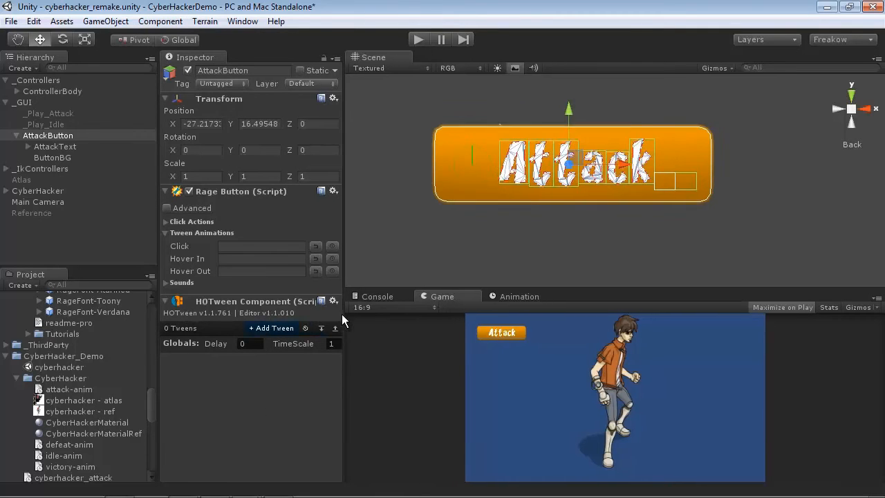
Step: Add a tween to the HOTween component that targets AttackButton's transform
{"action": "left_click", "coordinate": [275, 330]}
{"action": "scroll", "coordinate": [305, 354], "scroll_direction": "down", "scroll_amount": 3}
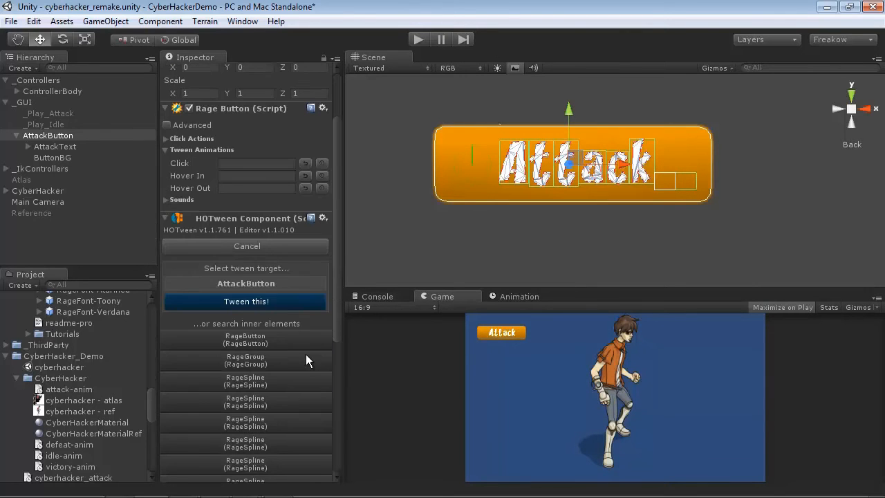
{"action": "scroll", "coordinate": [305, 354], "scroll_direction": "down", "scroll_amount": 9}
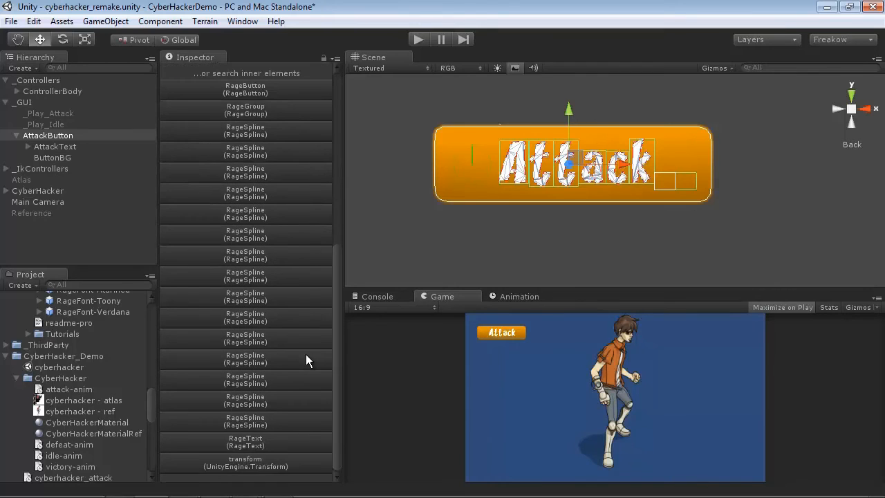
{"action": "scroll", "coordinate": [289, 360], "scroll_direction": "up", "scroll_amount": 7}
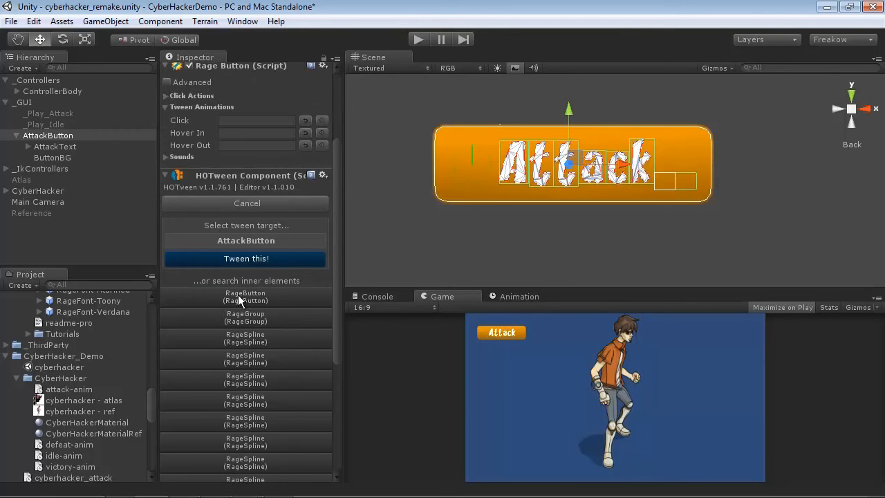
{"action": "scroll", "coordinate": [278, 302], "scroll_direction": "down", "scroll_amount": 7}
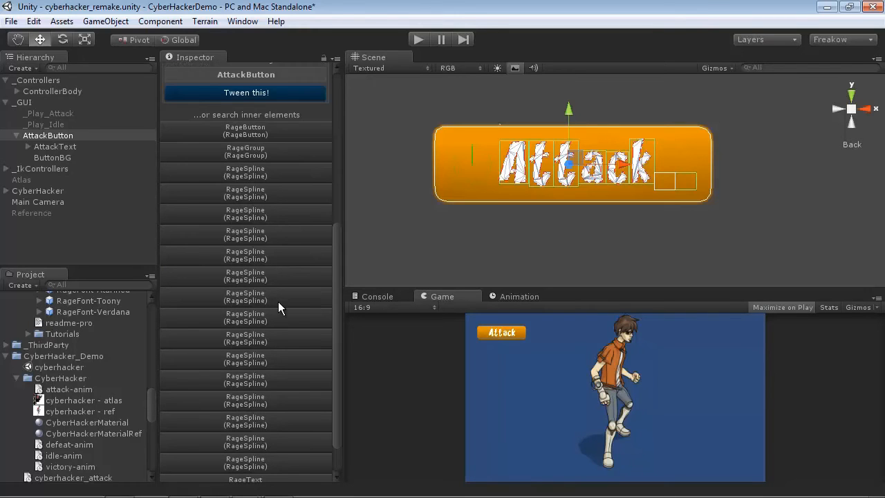
{"action": "scroll", "coordinate": [281, 198], "scroll_direction": "up", "scroll_amount": 6}
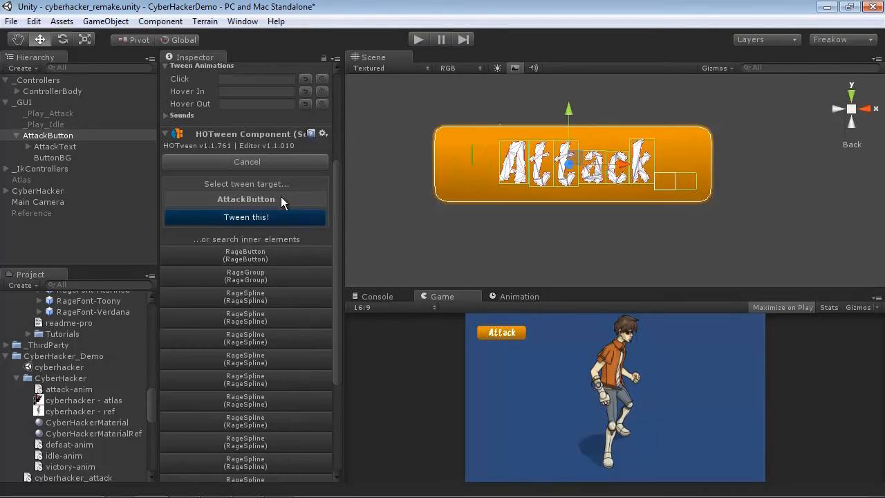
{"action": "scroll", "coordinate": [284, 310], "scroll_direction": "down", "scroll_amount": 6}
{"action": "scroll", "coordinate": [283, 310], "scroll_direction": "up", "scroll_amount": 3}
{"action": "scroll", "coordinate": [290, 339], "scroll_direction": "down", "scroll_amount": 3}
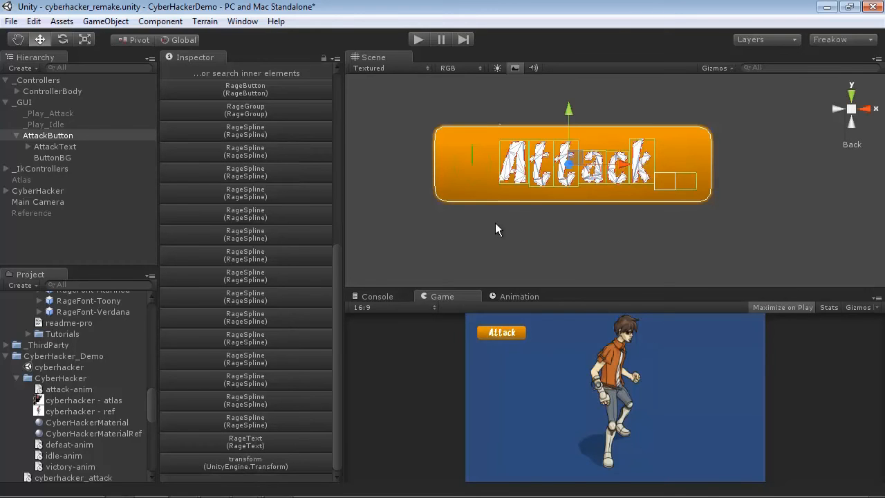
{"action": "left_click", "coordinate": [262, 462]}
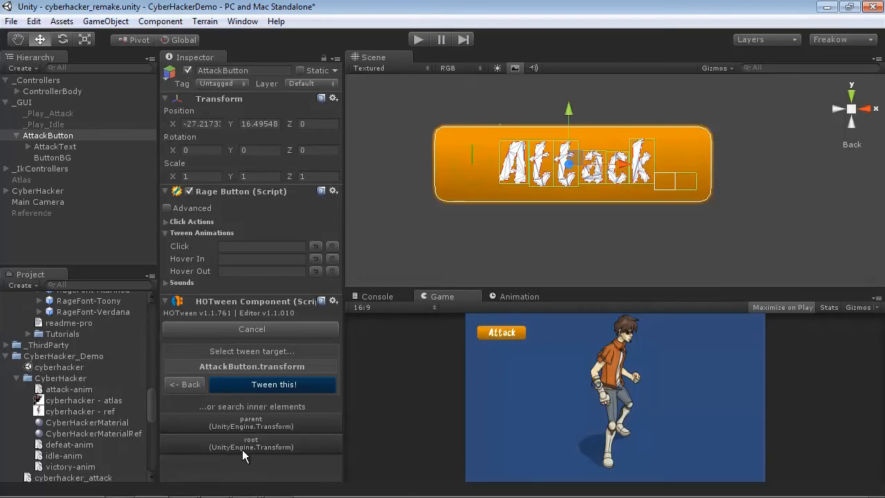
{"action": "left_click", "coordinate": [249, 386]}
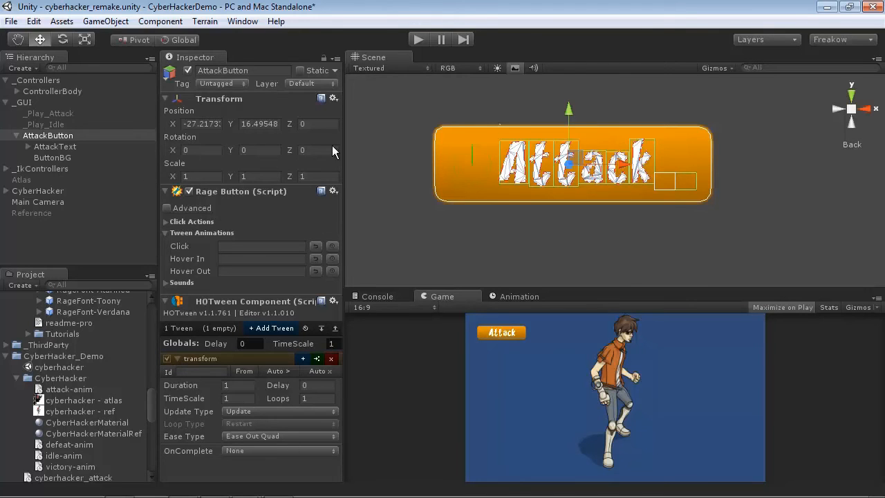
Step: Set the transform tween's Id to hover and add a localPosition property with Relative turned on
{"action": "left_click", "coordinate": [178, 372]}
{"action": "type", "text": "hover"}
{"action": "left_click", "coordinate": [300, 359]}
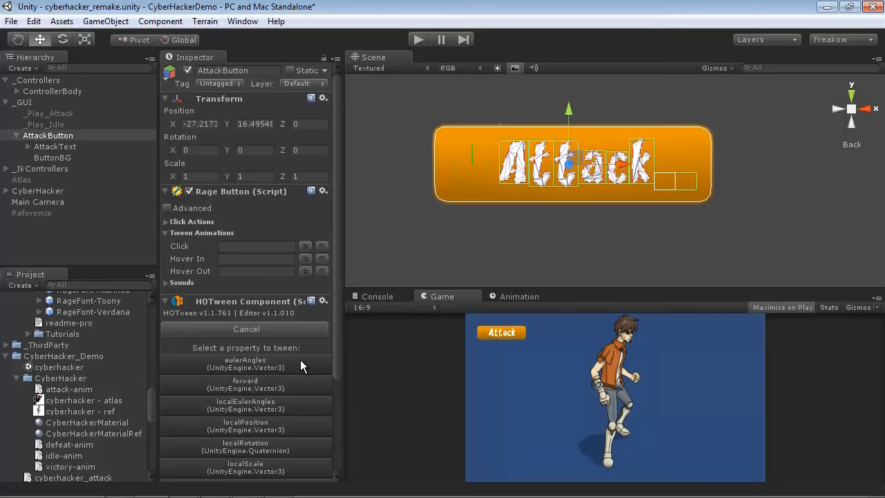
{"action": "scroll", "coordinate": [300, 360], "scroll_direction": "down", "scroll_amount": 4}
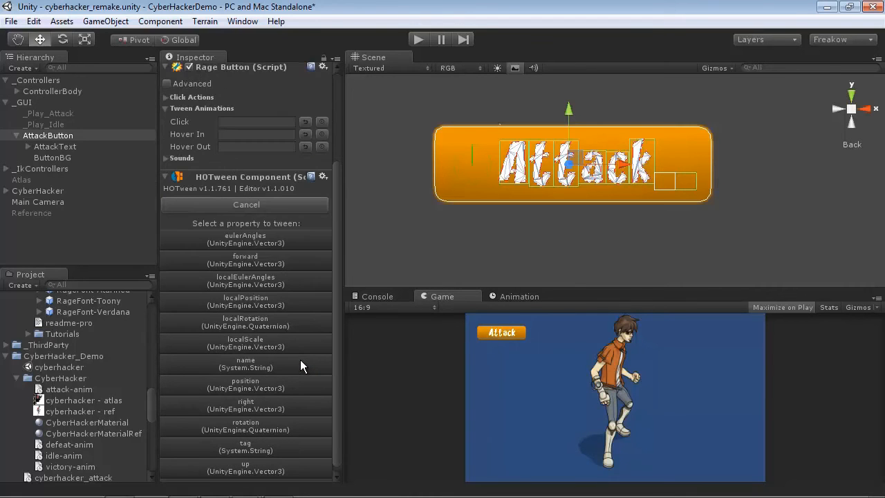
{"action": "scroll", "coordinate": [300, 366], "scroll_direction": "down", "scroll_amount": 1}
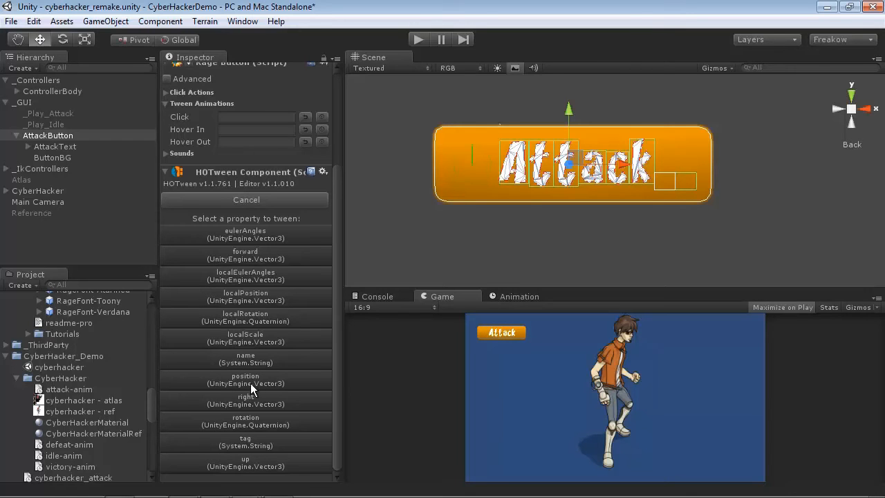
{"action": "left_click", "coordinate": [250, 298]}
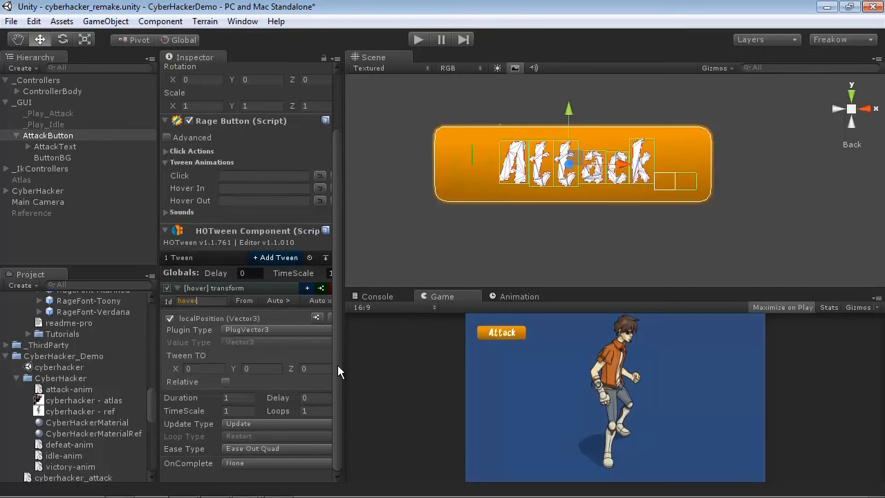
{"action": "left_click", "coordinate": [225, 381]}
Step: Try moving AttackButton about 4 units along X to gauge the hover offset, and undo the move
{"action": "scroll", "coordinate": [215, 330], "scroll_direction": "up", "scroll_amount": 3}
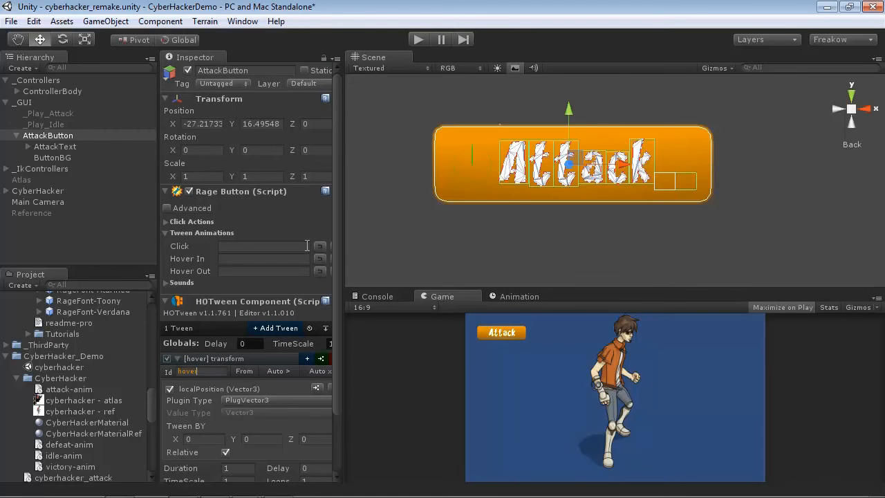
{"action": "scroll", "coordinate": [231, 380], "scroll_direction": "down", "scroll_amount": 3}
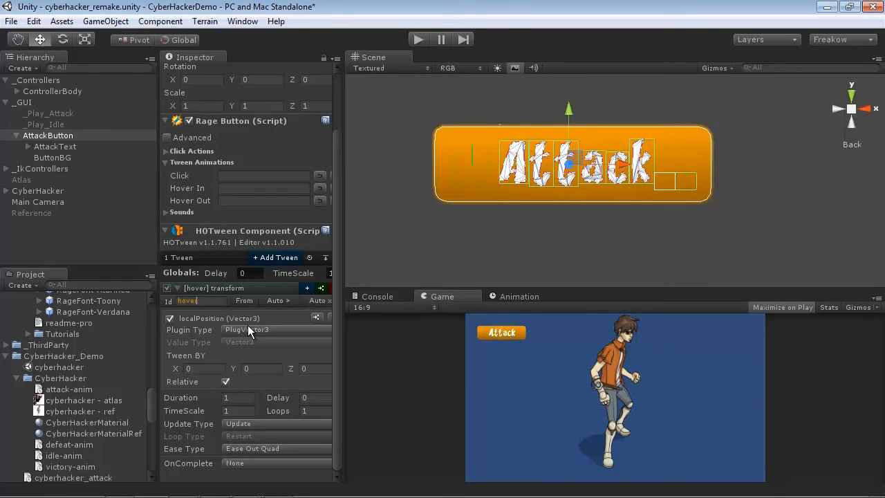
{"action": "scroll", "coordinate": [247, 325], "scroll_direction": "up", "scroll_amount": 3}
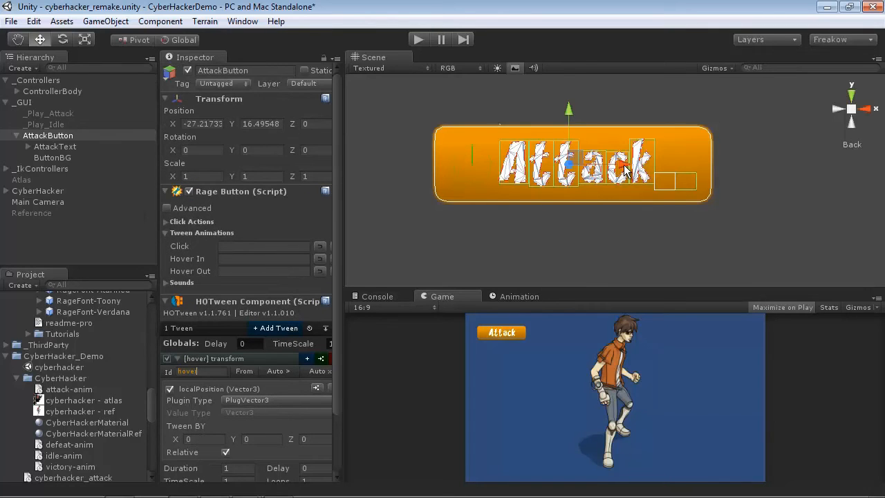
{"action": "left_click_drag", "start_coordinate": [624, 170], "coordinate": [733, 172]}
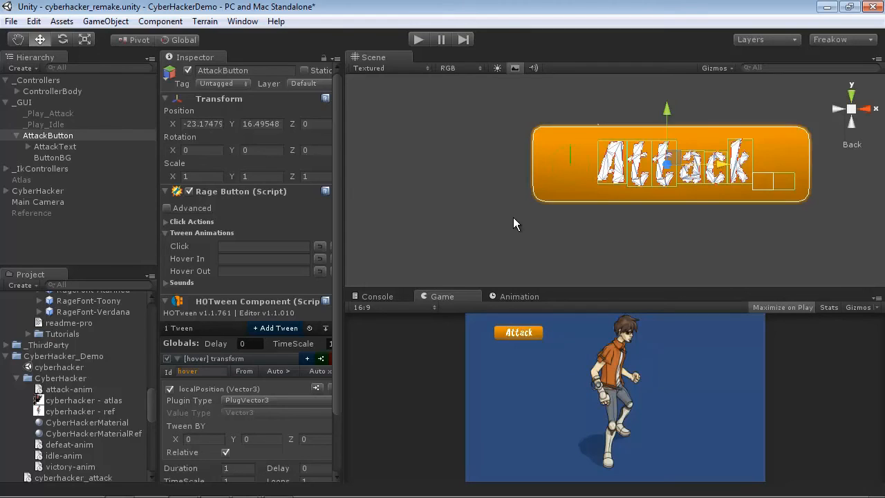
{"action": "key", "text": "ctrl+z"}
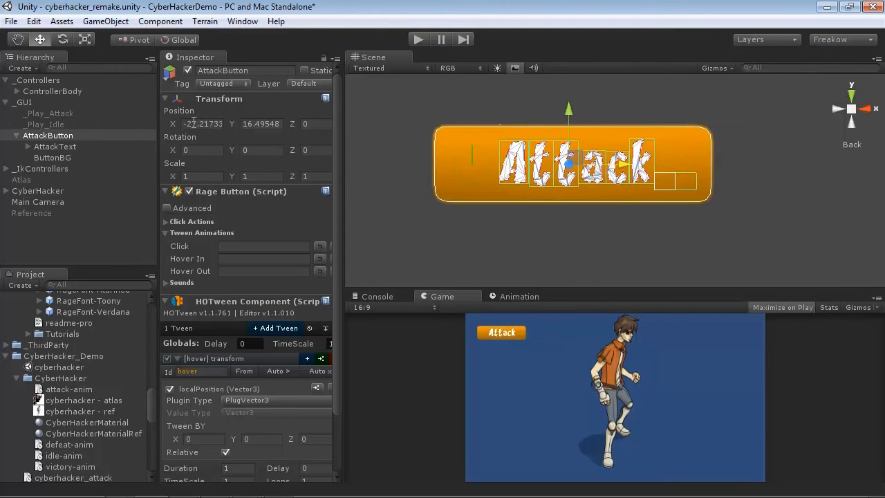
Step: Set the hover tween's localPosition X offset to 4 and its Duration to 0.3
{"action": "scroll", "coordinate": [298, 393], "scroll_direction": "down", "scroll_amount": 3}
{"action": "left_click", "coordinate": [200, 368]}
{"action": "type", "text": "4"}
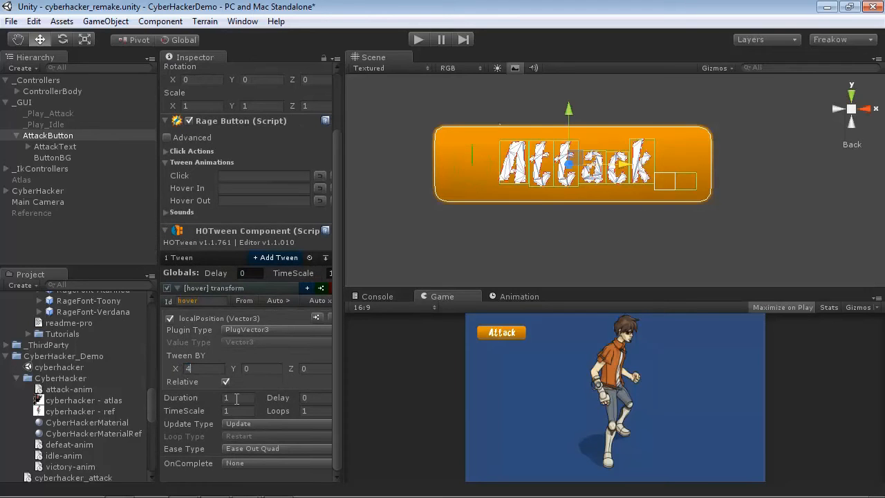
{"action": "left_click", "coordinate": [236, 399]}
{"action": "type", "text": "0.25"}
{"action": "key", "text": "BackSpace"}
{"action": "key", "text": "BackSpace"}
{"action": "type", "text": "3"}
Step: Try the Ease In Out Elastic ease type on the hover tween and restore Ease Out Quad
{"action": "left_click", "coordinate": [255, 449]}
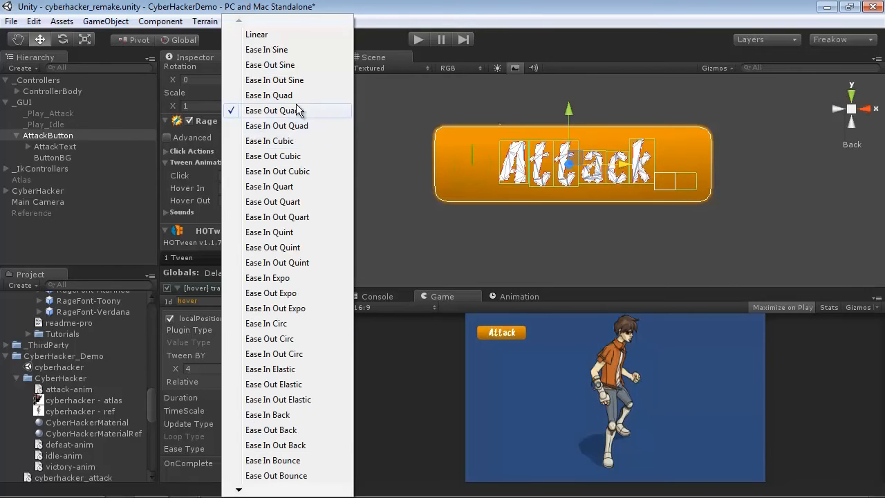
{"action": "left_click", "coordinate": [378, 7]}
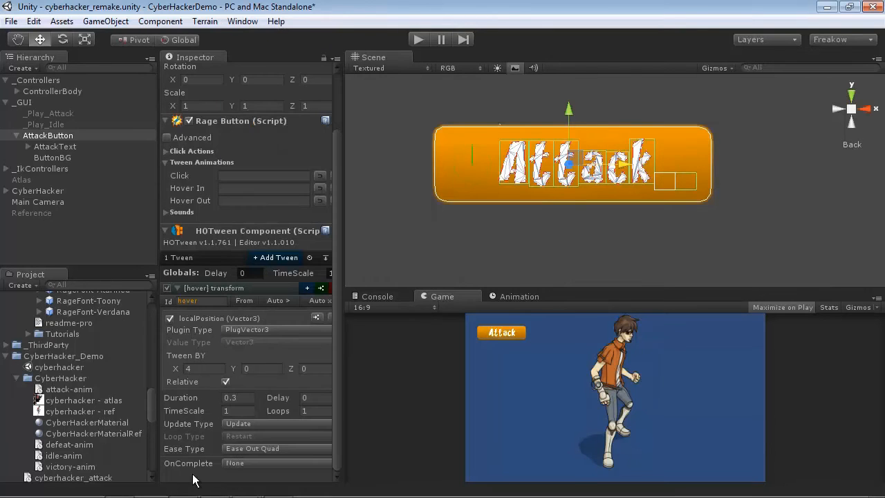
{"action": "left_click", "coordinate": [235, 448]}
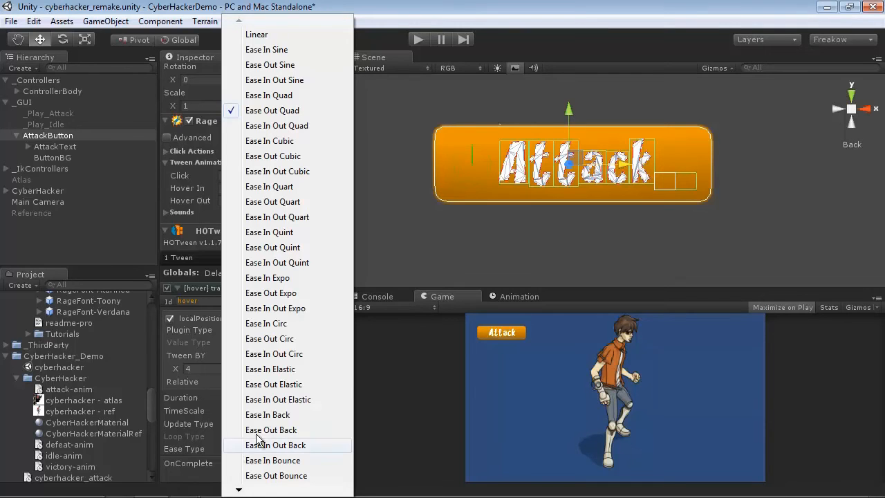
{"action": "left_click", "coordinate": [312, 402]}
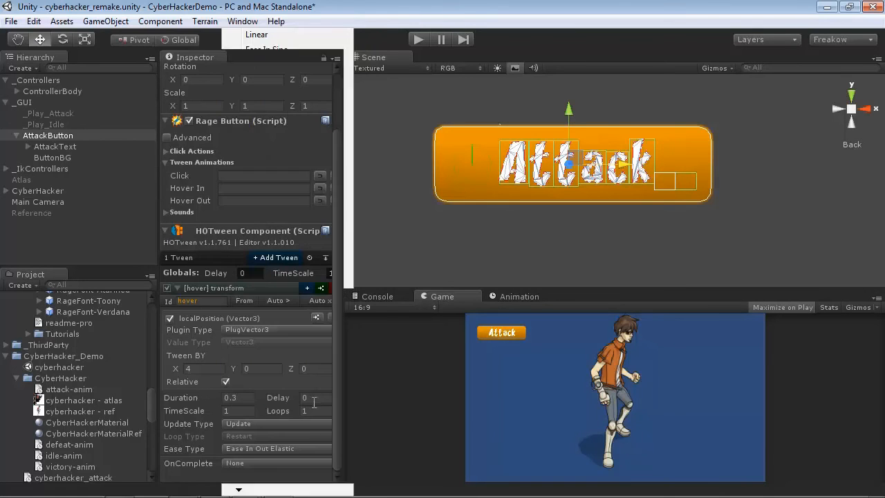
{"action": "left_click", "coordinate": [267, 448]}
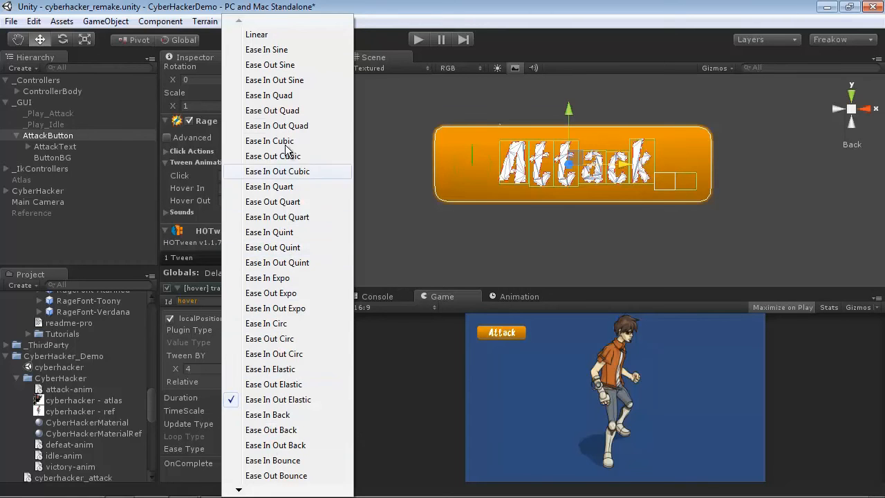
{"action": "left_click", "coordinate": [299, 111]}
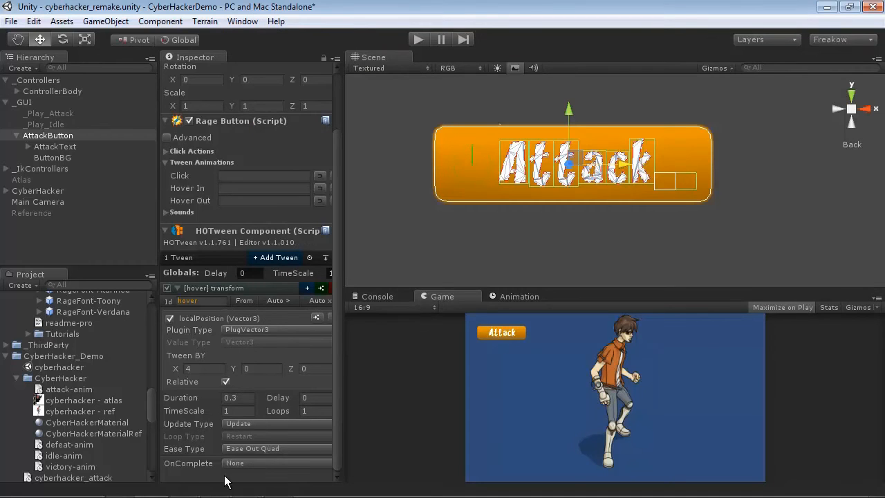
Step: Copy the tween Id hover into the Hover In tween animation of AttackButton's Rage Button
{"action": "left_click", "coordinate": [212, 302]}
{"action": "key", "text": "ctrl+c"}
{"action": "left_click", "coordinate": [234, 186]}
{"action": "key", "text": "ctrl+v"}
{"action": "left_click_drag", "start_coordinate": [342, 191], "coordinate": [359, 192]}
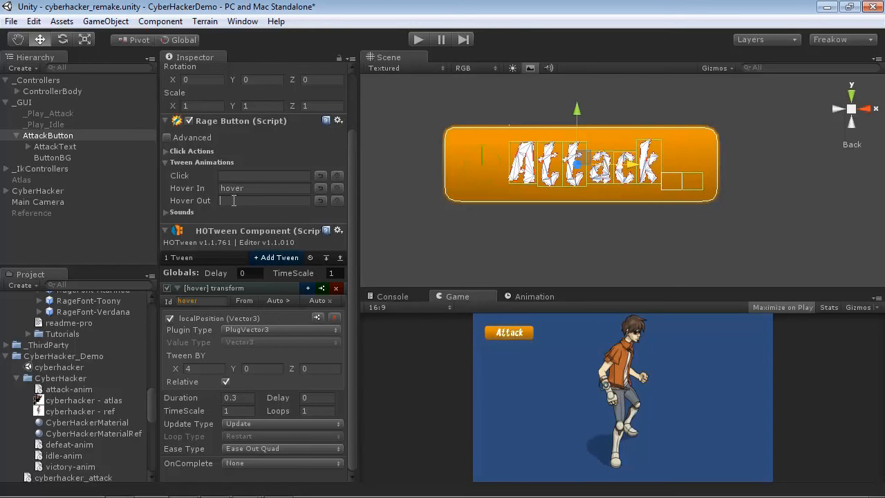
Step: Set the Rage Button's Hover Out tween animation to hover and its Click tween animation to click, and copy the click name
{"action": "type", "text": "hover"}
{"action": "left_click", "coordinate": [250, 177]}
{"action": "type", "text": "click"}
{"action": "key", "text": "Return"}
{"action": "key", "text": "ctrl+c"}
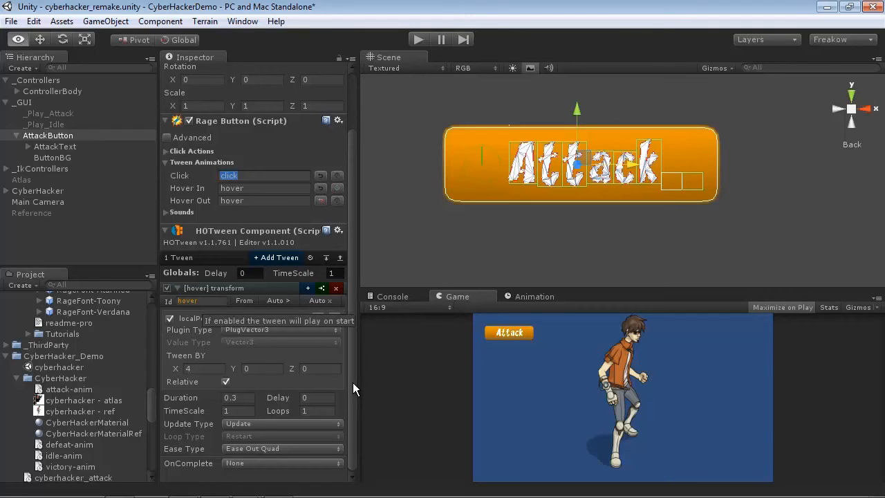
Step: Add a second HOTween tween targeting AttackButton's transform and give it the Id click
{"action": "left_click", "coordinate": [276, 259]}
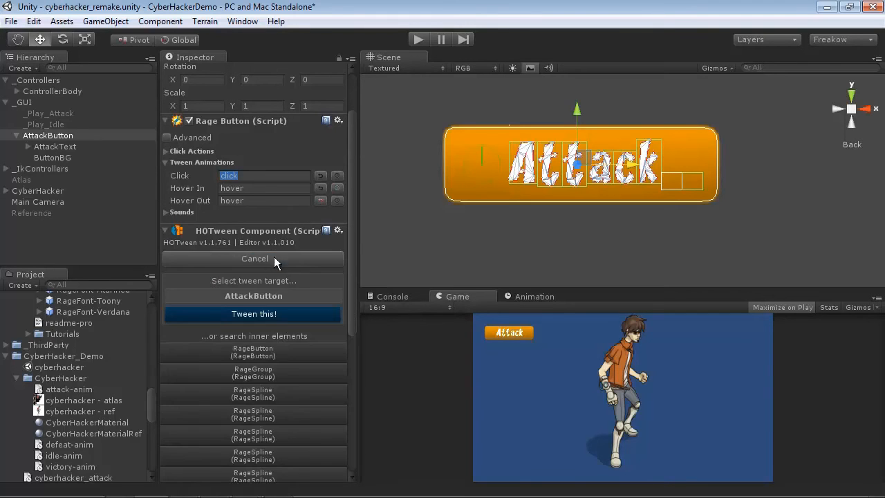
{"action": "scroll", "coordinate": [296, 393], "scroll_direction": "down", "scroll_amount": 8}
{"action": "left_click", "coordinate": [271, 463]}
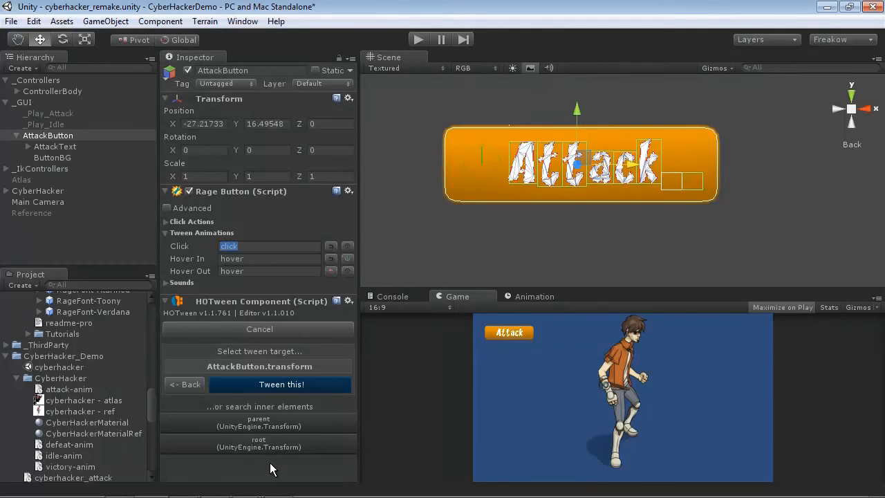
{"action": "left_click", "coordinate": [263, 385]}
{"action": "scroll", "coordinate": [260, 380], "scroll_direction": "down", "scroll_amount": 5}
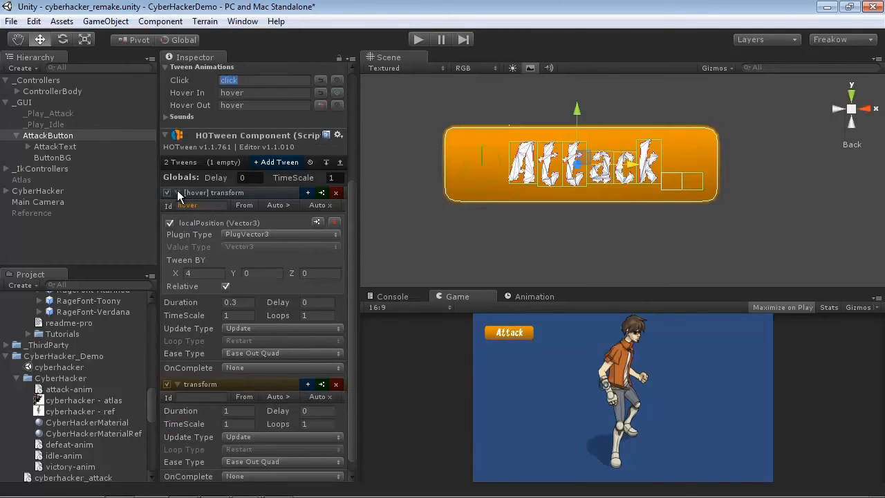
{"action": "left_click", "coordinate": [178, 192]}
{"action": "left_click", "coordinate": [202, 385]}
{"action": "key", "text": "ctrl+v"}
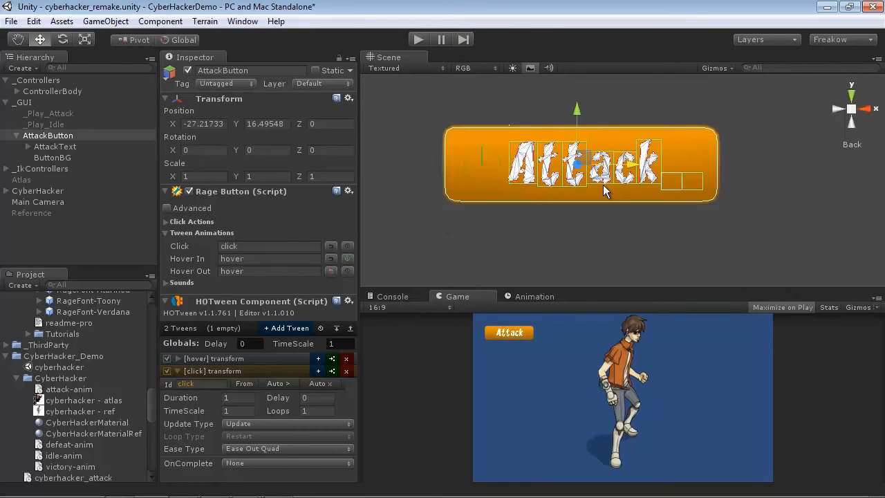
Step: Add the localScale property to the click tween
{"action": "left_click", "coordinate": [319, 371]}
{"action": "left_click_drag", "start_coordinate": [350, 356], "coordinate": [351, 443]}
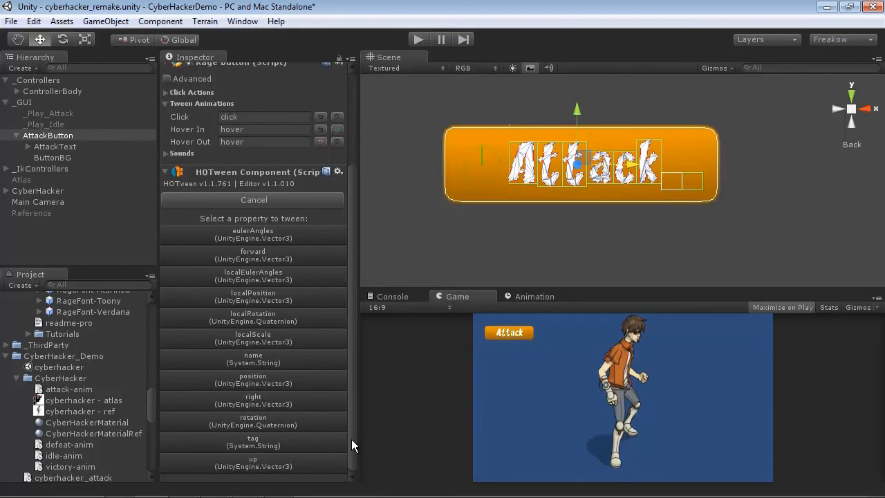
{"action": "left_click", "coordinate": [269, 343]}
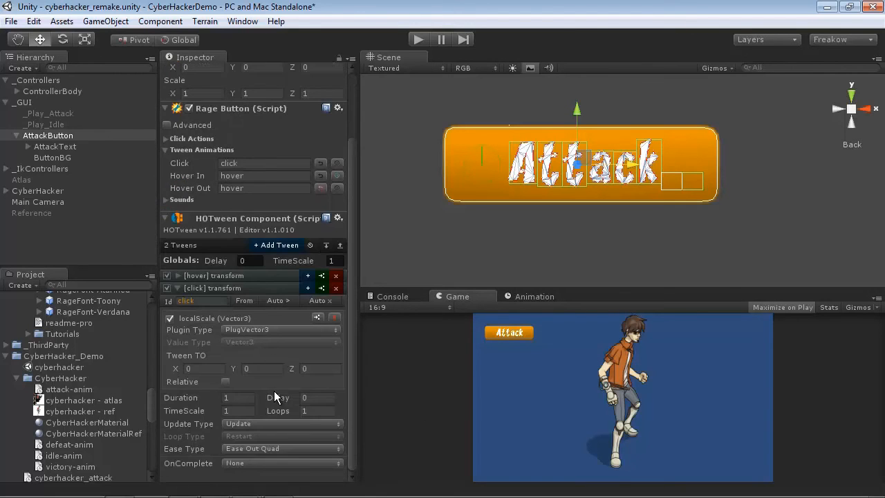
{"action": "scroll", "coordinate": [279, 376], "scroll_direction": "up", "scroll_amount": 3}
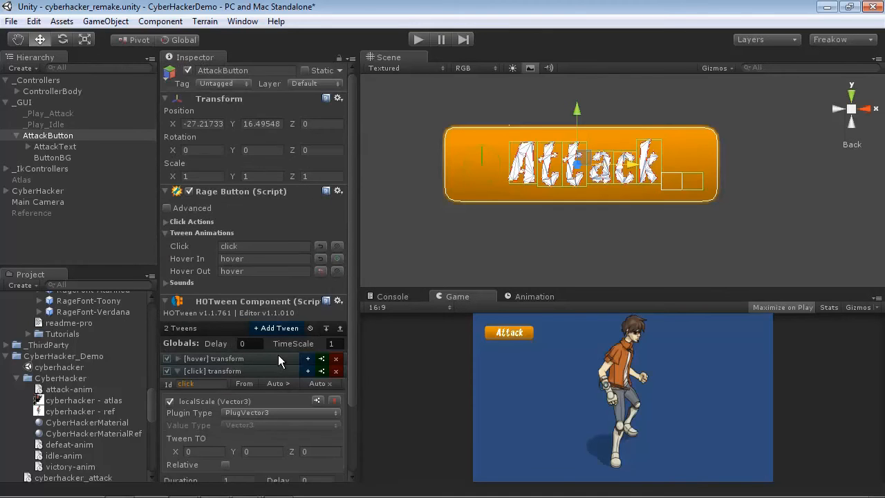
{"action": "scroll", "coordinate": [278, 355], "scroll_direction": "down", "scroll_amount": 4}
{"action": "scroll", "coordinate": [229, 195], "scroll_direction": "up", "scroll_amount": 4}
{"action": "scroll", "coordinate": [256, 356], "scroll_direction": "down", "scroll_amount": 3}
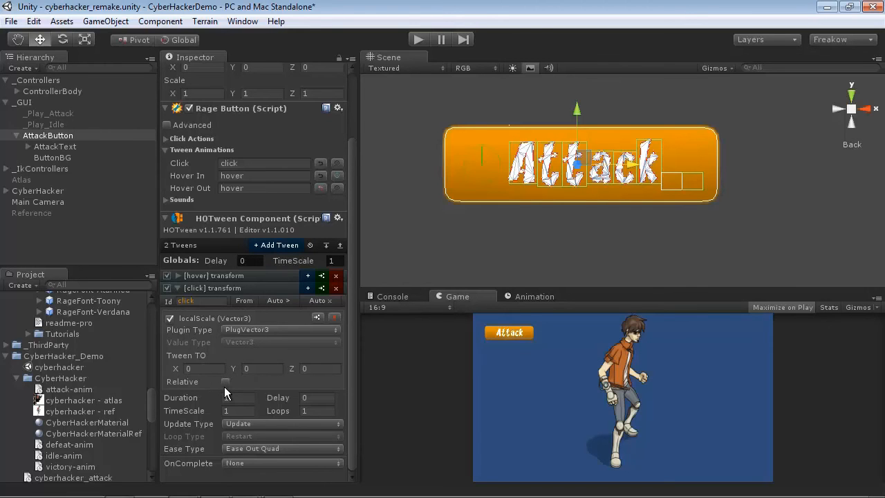
Step: Set the click tween's localScale target to X 0.7, Y 0.7, Z 1 and its Duration to 0.1
{"action": "left_click", "coordinate": [201, 369]}
{"action": "type", "text": ".7"}
{"action": "key", "text": "Tab"}
{"action": "type", "text": "0.7"}
{"action": "key", "text": "Tab"}
{"action": "type", "text": "0."}
{"action": "key", "text": "BackSpace"}
{"action": "key", "text": "BackSpace"}
{"action": "type", "text": "1"}
{"action": "left_click", "coordinate": [234, 397]}
{"action": "type", "text": "0.1"}
Step: Duplicate the click tween and collapse the original
{"action": "left_click", "coordinate": [322, 288]}
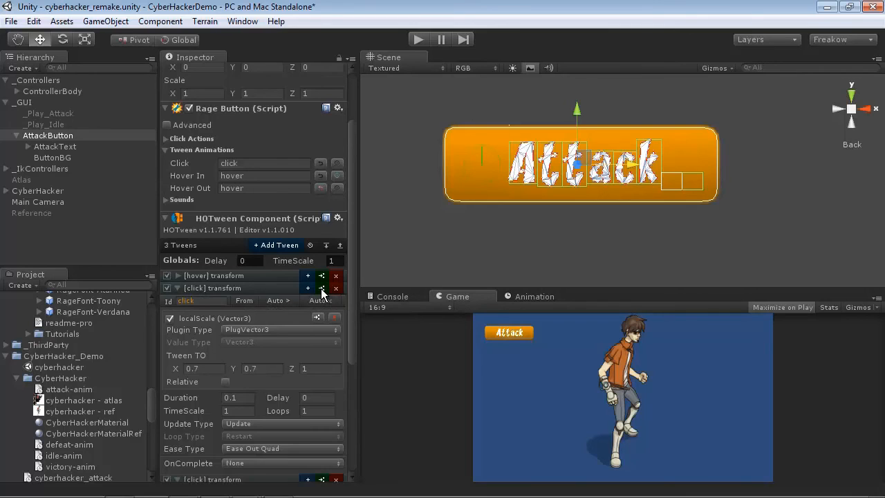
{"action": "scroll", "coordinate": [308, 425], "scroll_direction": "down", "scroll_amount": 2}
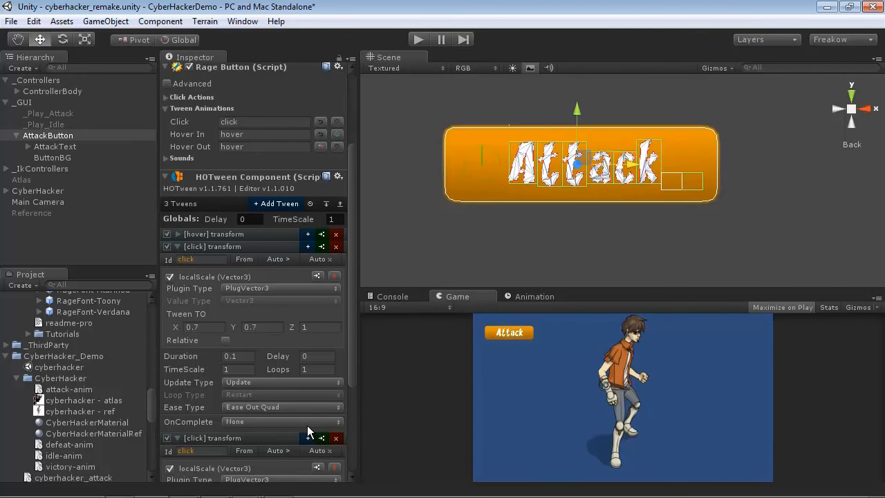
{"action": "left_click", "coordinate": [177, 245]}
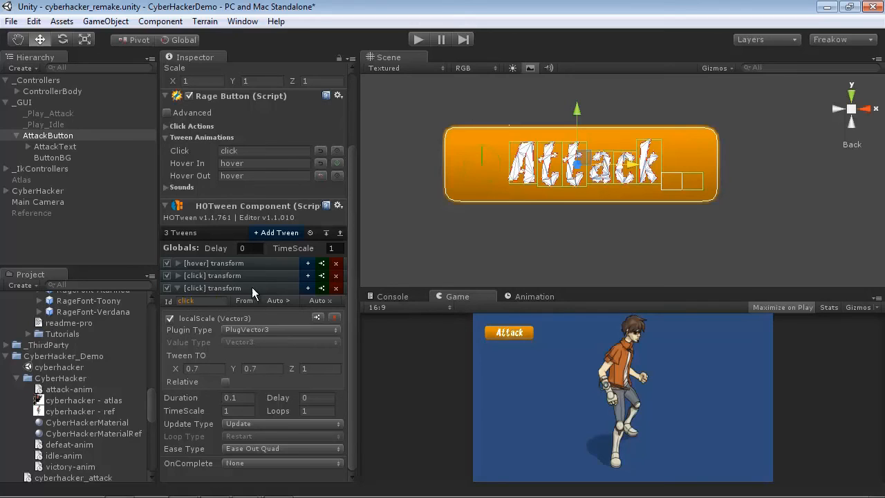
Step: Set the duplicated click tween's localScale X and Y to 1, Delay to 0.1 and Ease Type to Ease In Quad
{"action": "left_click", "coordinate": [196, 368]}
{"action": "type", "text": "1"}
{"action": "left_click", "coordinate": [260, 367]}
{"action": "type", "text": "1"}
{"action": "left_click", "coordinate": [332, 365]}
{"action": "left_click", "coordinate": [317, 400]}
{"action": "type", "text": "0.1"}
{"action": "left_click", "coordinate": [259, 448]}
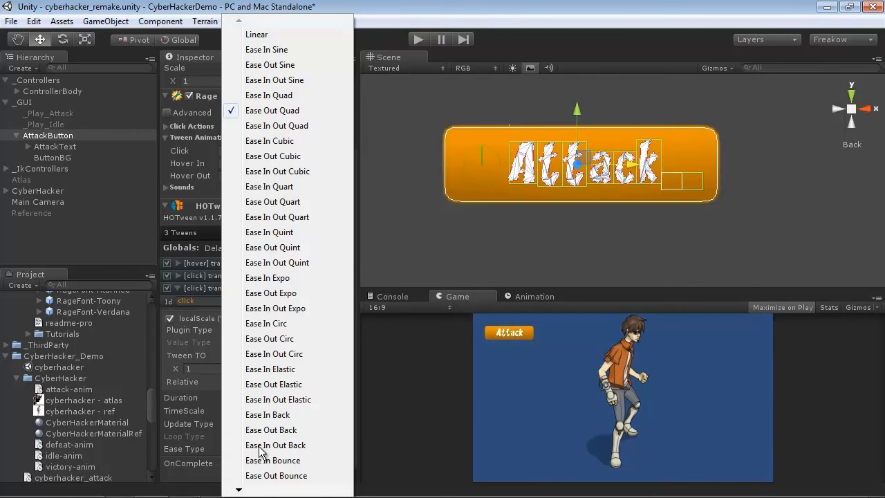
{"action": "left_click", "coordinate": [263, 96]}
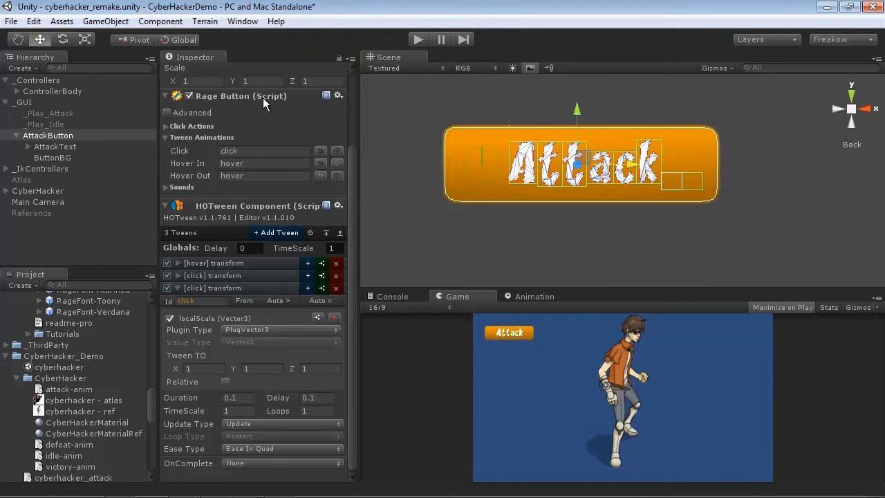
{"action": "left_click", "coordinate": [178, 289]}
Step: Review the Rage Button's Click Actions with the Advanced options shown, and return to the compact view
{"action": "left_click", "coordinate": [164, 222]}
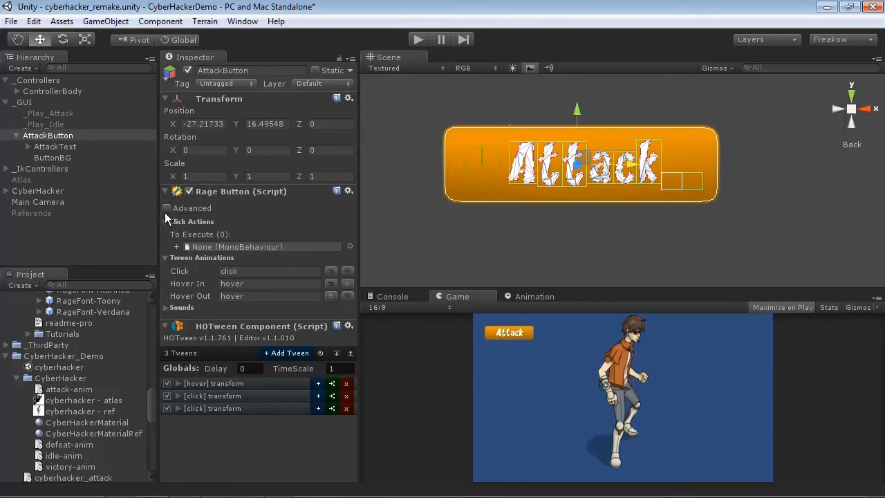
{"action": "left_click", "coordinate": [166, 208]}
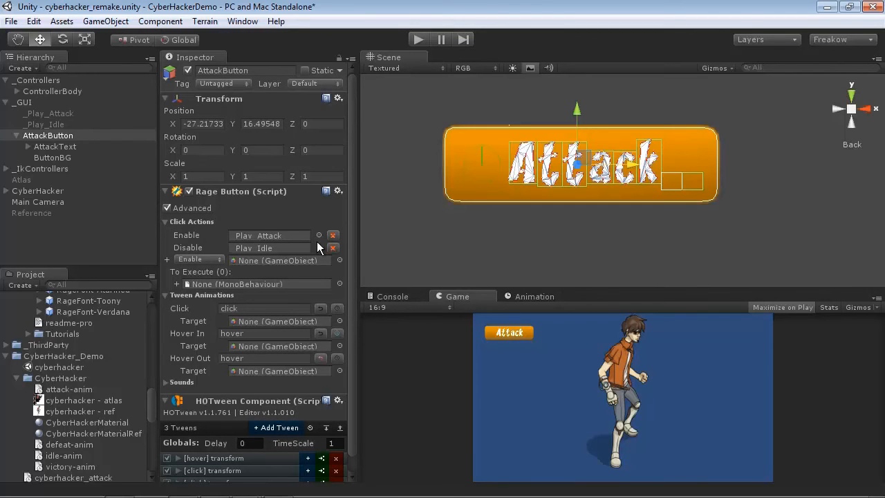
{"action": "left_click", "coordinate": [166, 221]}
{"action": "left_click", "coordinate": [166, 207]}
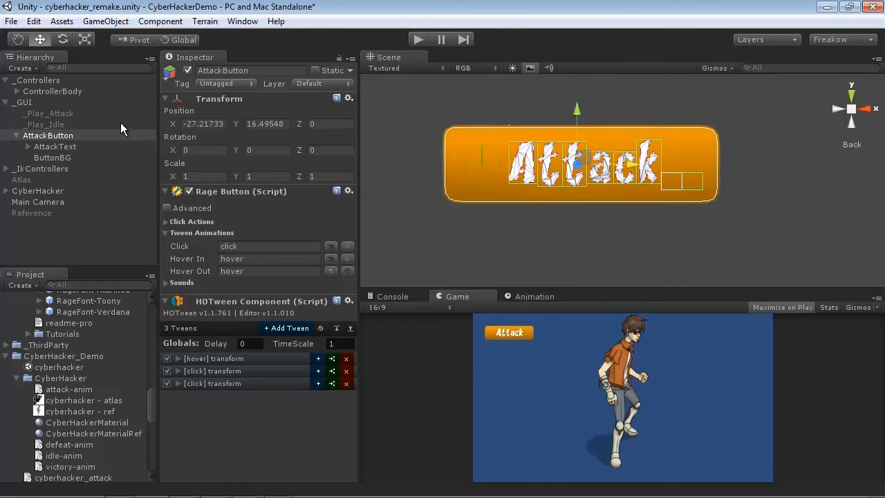
Step: Set ControllerBody's default Animation to cyberhacker_idle
{"action": "left_click", "coordinate": [38, 89]}
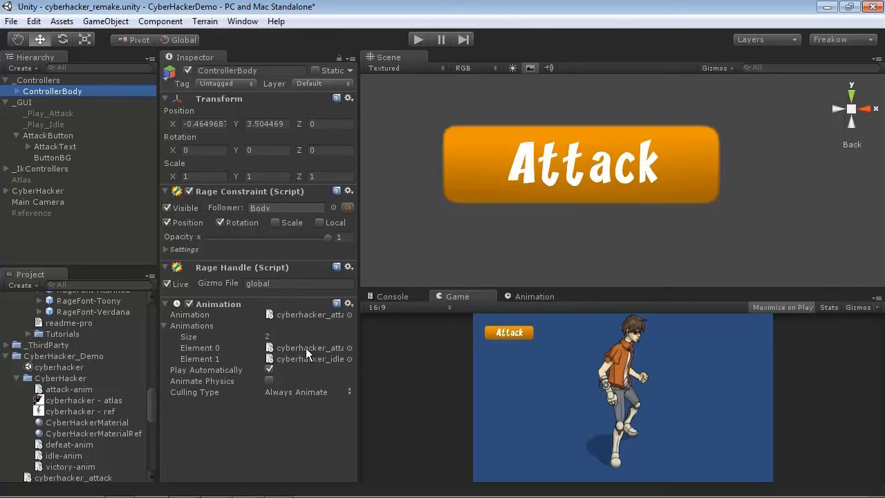
{"action": "left_click_drag", "start_coordinate": [313, 361], "coordinate": [294, 320]}
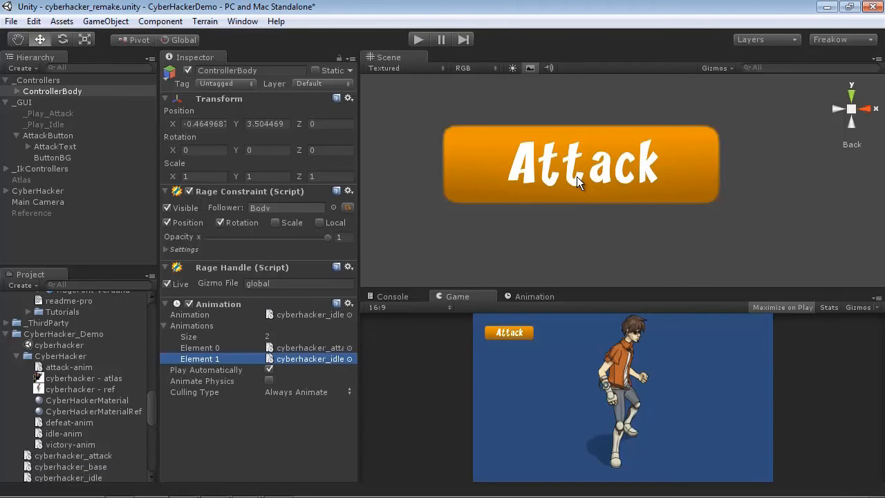
Step: Turn off Maximize on Play and test the Attack button's hover and click behaviour in play mode
{"action": "left_click", "coordinate": [788, 309]}
{"action": "left_click", "coordinate": [415, 40]}
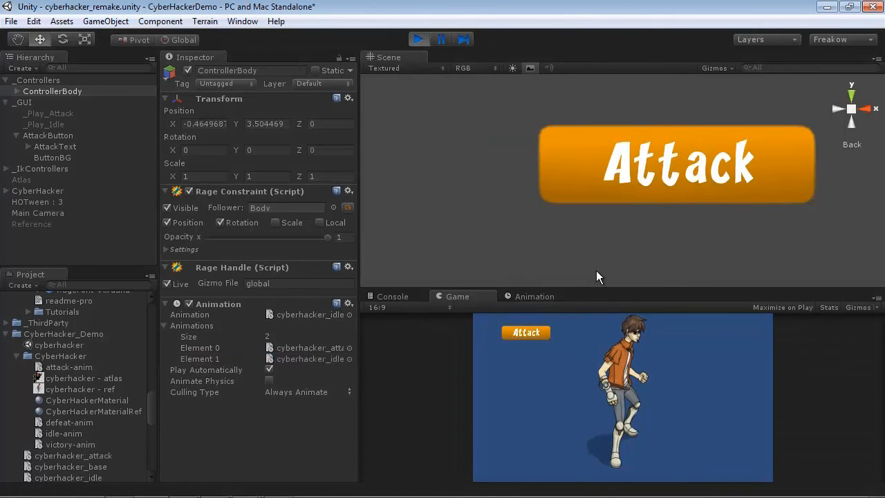
{"action": "left_click", "coordinate": [523, 333]}
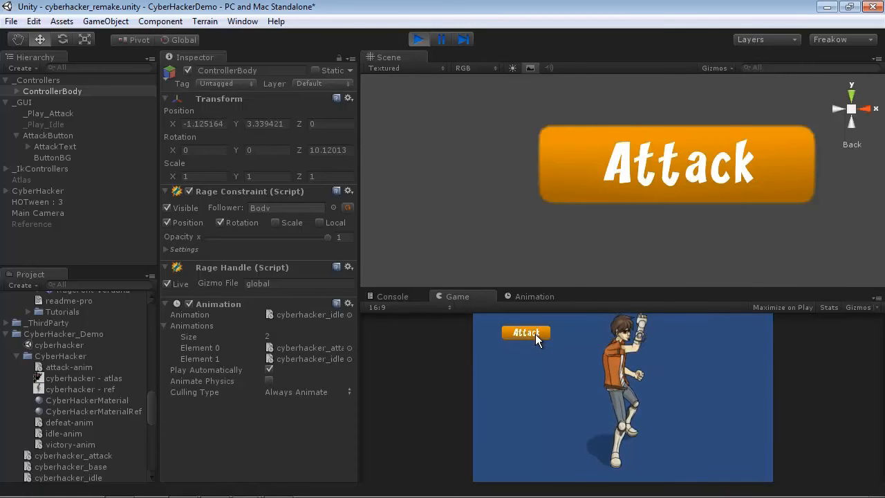
{"action": "left_click", "coordinate": [419, 40]}
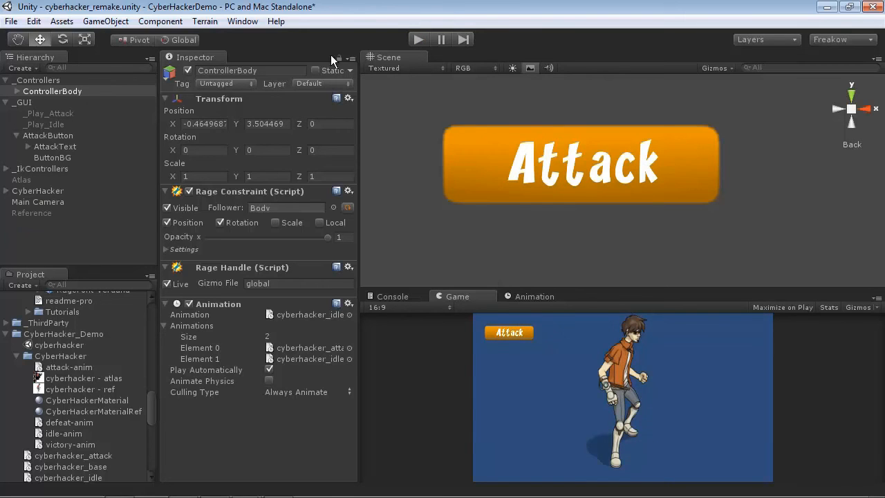
Step: Examine the hover tween's settings on AttackButton
{"action": "left_click", "coordinate": [36, 137]}
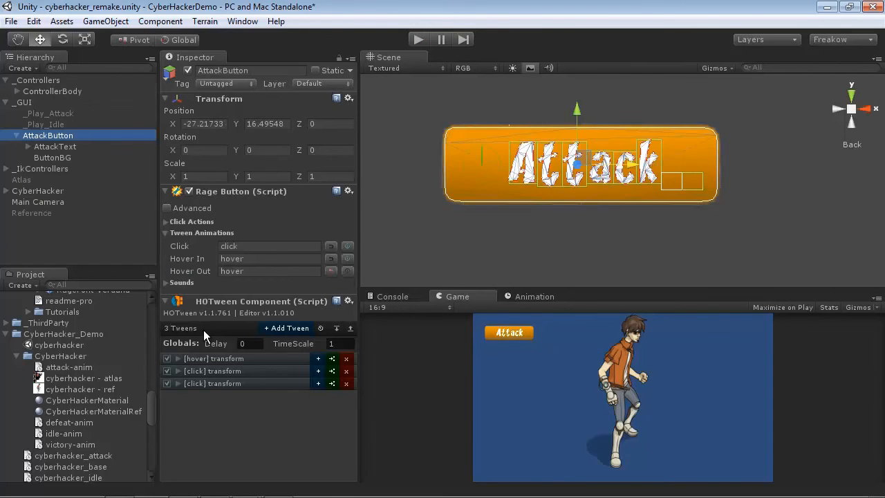
{"action": "left_click", "coordinate": [176, 358]}
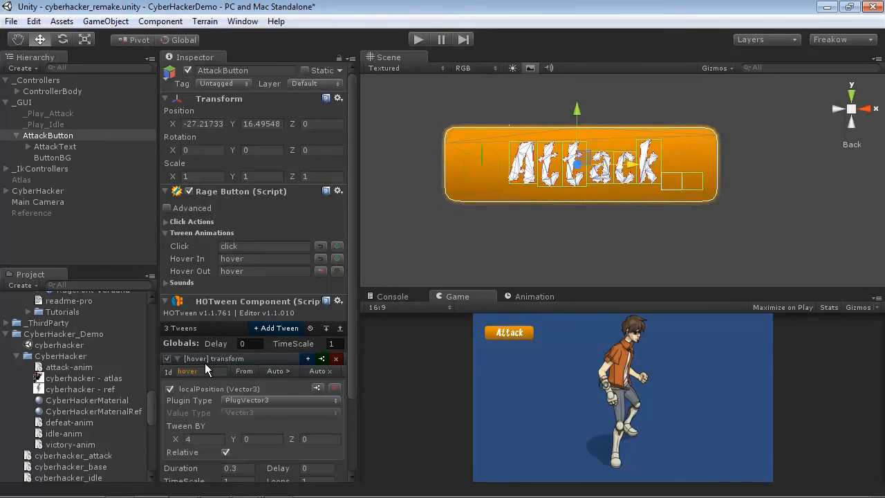
{"action": "scroll", "coordinate": [204, 363], "scroll_direction": "down", "scroll_amount": 3}
{"action": "scroll", "coordinate": [205, 363], "scroll_direction": "down", "scroll_amount": 1}
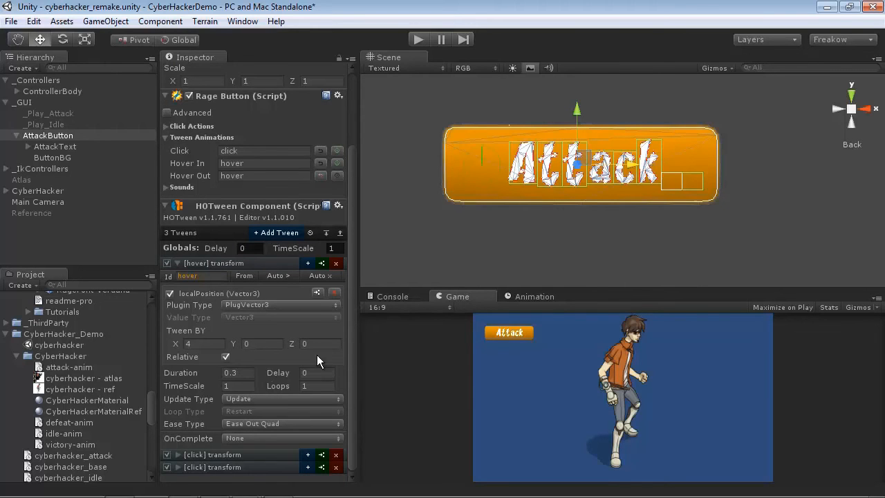
{"action": "scroll", "coordinate": [309, 346], "scroll_direction": "up", "scroll_amount": 5}
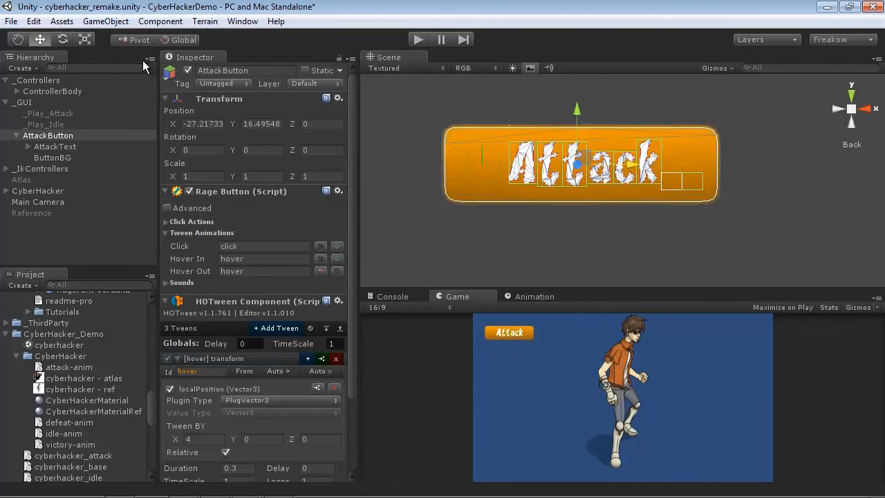
Step: Add a Box Collider to AttackButton and set its Size X and Y to 20
{"action": "left_click", "coordinate": [160, 21]}
{"action": "mouse_move", "coordinate": [173, 67]}
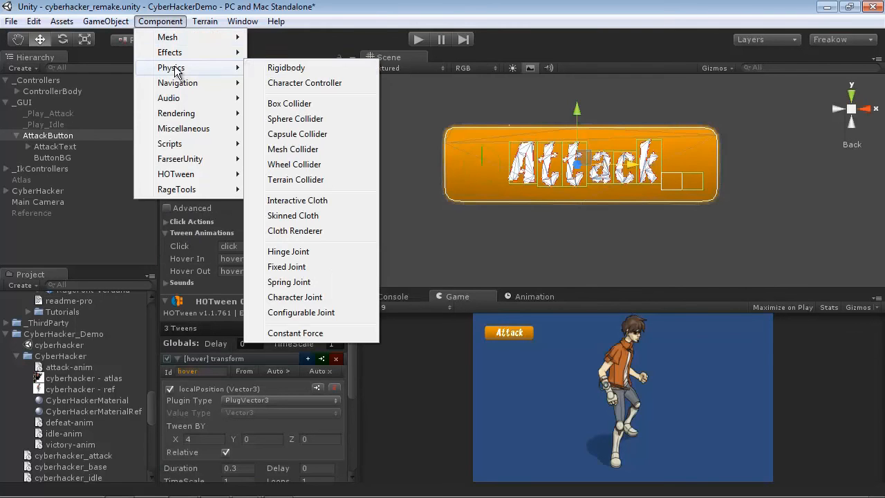
{"action": "left_click", "coordinate": [290, 104]}
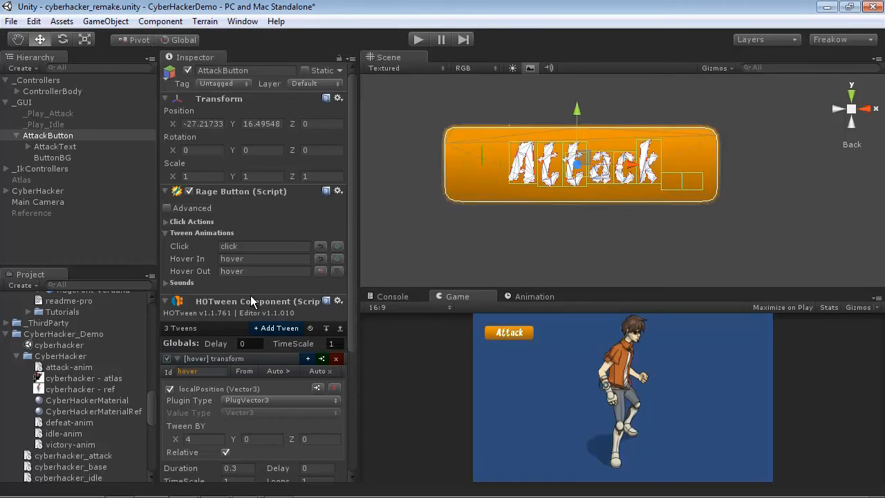
{"action": "scroll", "coordinate": [251, 295], "scroll_direction": "down", "scroll_amount": 5}
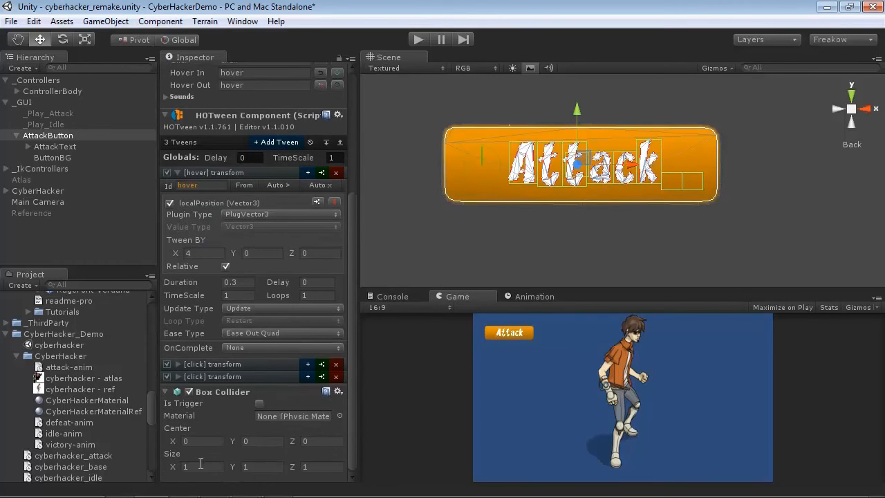
{"action": "type", "text": "20"}
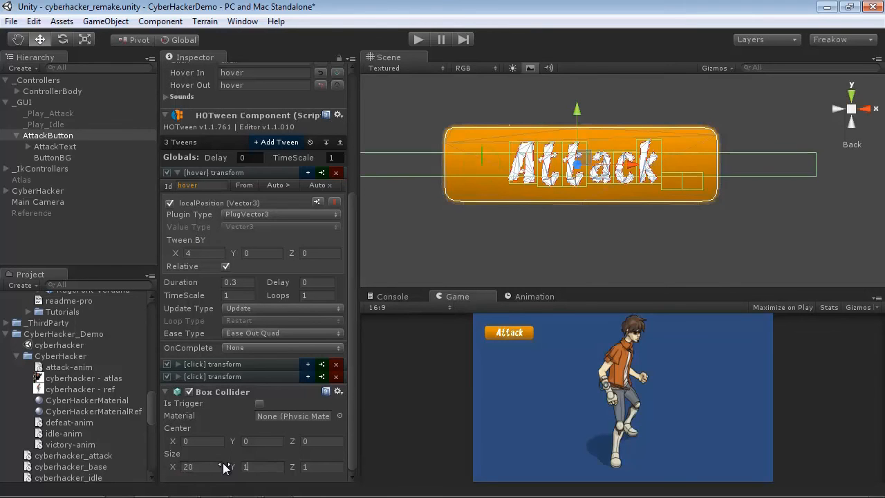
{"action": "left_click", "coordinate": [245, 467]}
{"action": "type", "text": "20"}
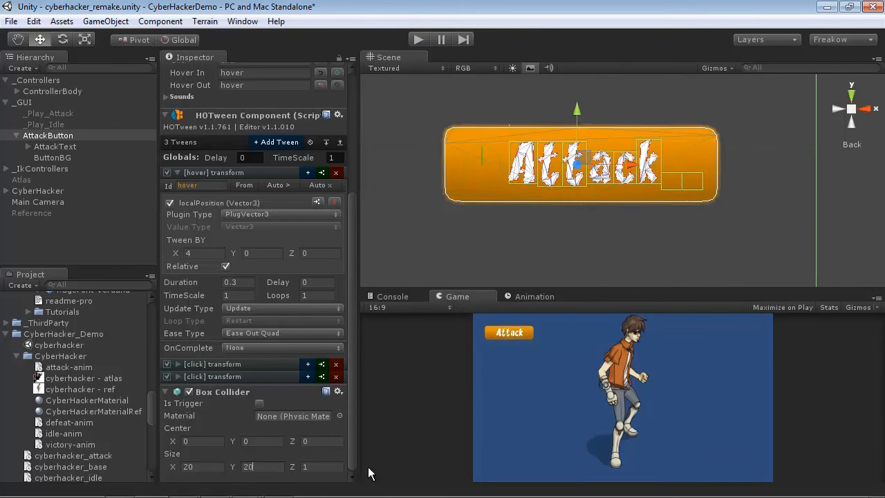
Step: Fit AttackButton's Box Collider to the orange button's outline, about 11.42 by 3.03 in size, and enable Is Trigger
{"action": "middle_click_drag", "start_coordinate": [642, 167], "coordinate": [685, 176]}
{"action": "scroll", "coordinate": [692, 173], "scroll_direction": "down", "scroll_amount": 5}
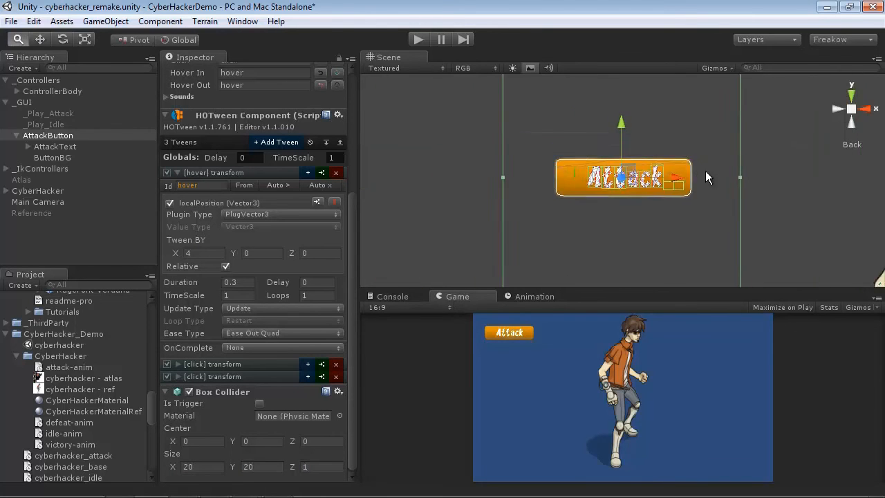
{"action": "left_click_drag", "start_coordinate": [622, 104], "coordinate": [626, 173]}
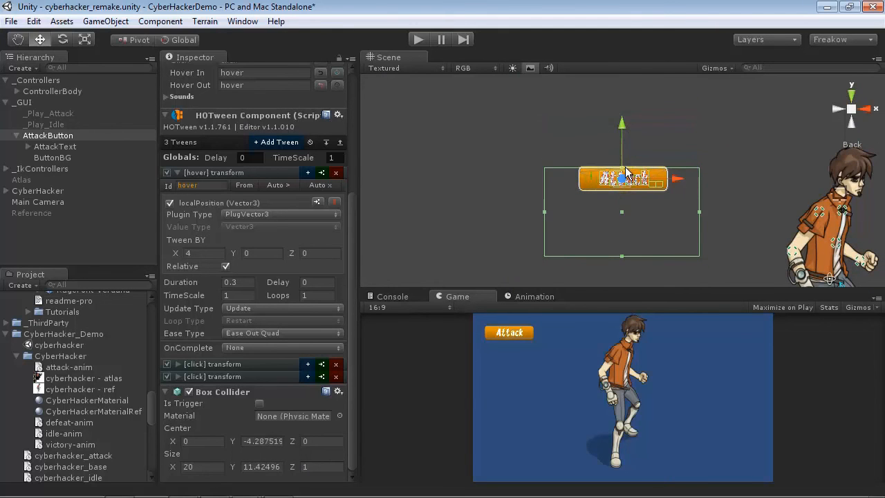
{"action": "left_click_drag", "start_coordinate": [622, 256], "coordinate": [621, 190]}
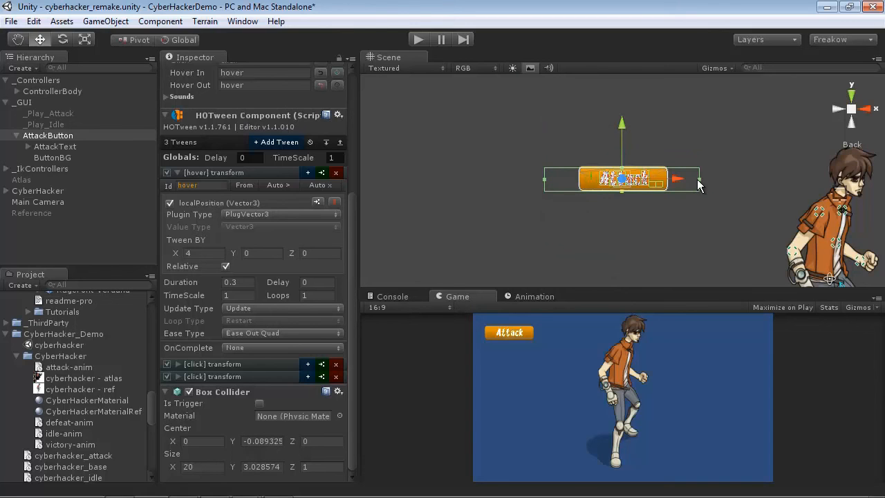
{"action": "left_click_drag", "start_coordinate": [700, 179], "coordinate": [670, 181]}
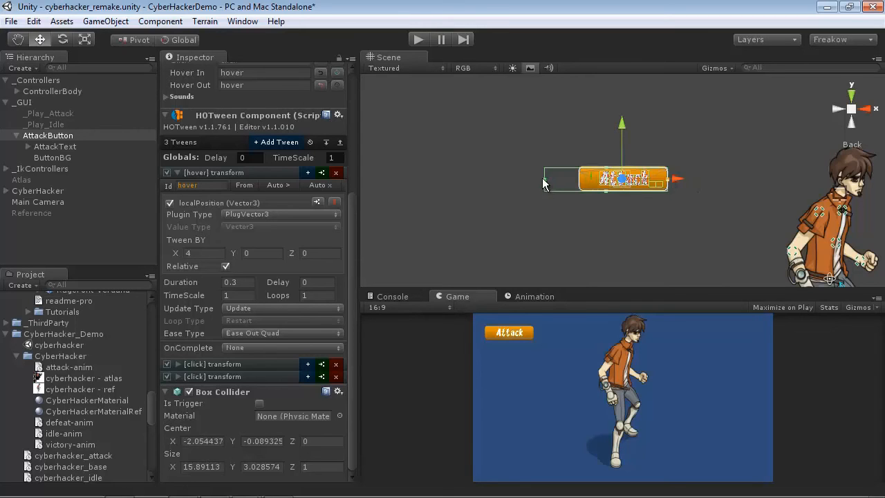
{"action": "left_click_drag", "start_coordinate": [546, 181], "coordinate": [583, 187]}
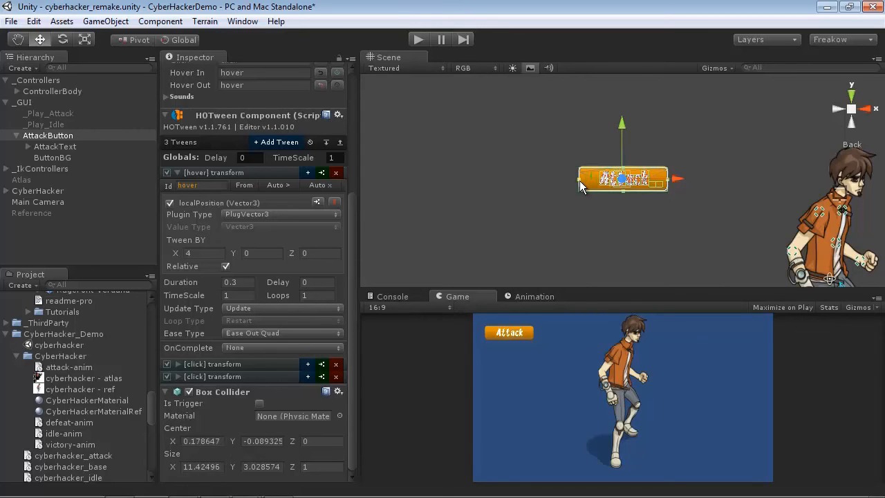
{"action": "left_click", "coordinate": [259, 403]}
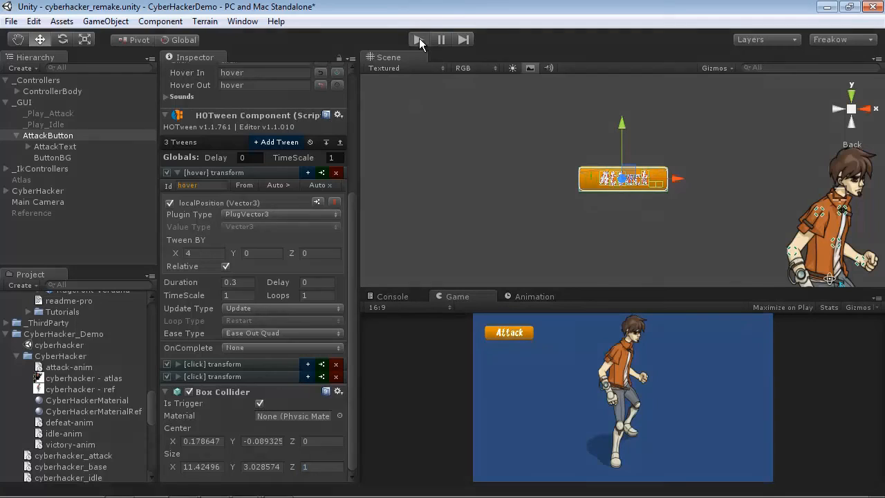
Step: Test the Attack button's hover and click response with the fitted collider in play mode
{"action": "left_click", "coordinate": [419, 39]}
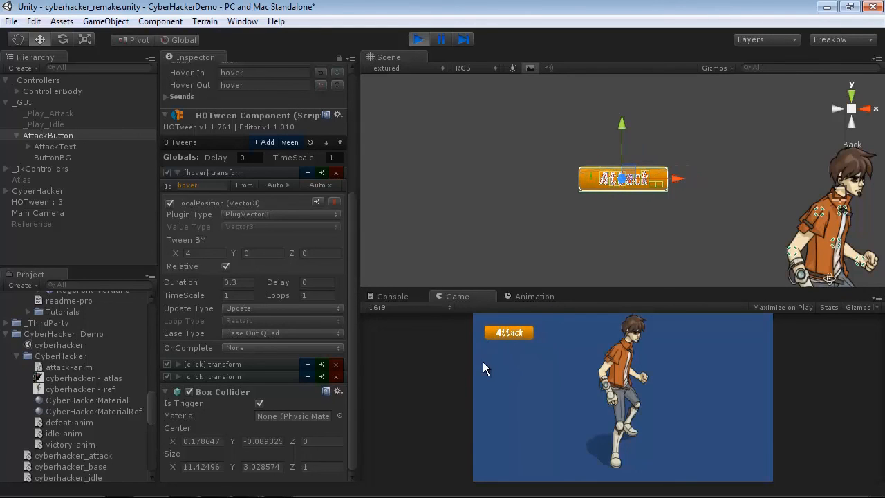
{"action": "left_click", "coordinate": [521, 330]}
{"action": "left_click", "coordinate": [520, 330]}
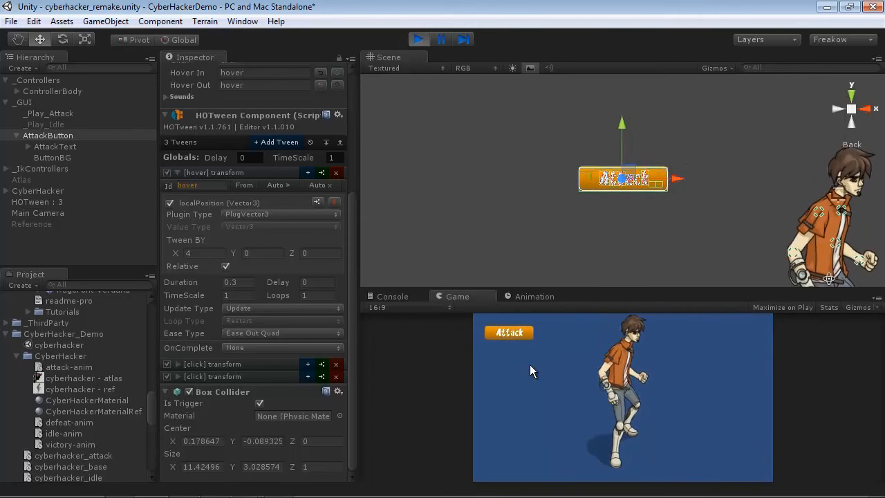
{"action": "left_click", "coordinate": [422, 40]}
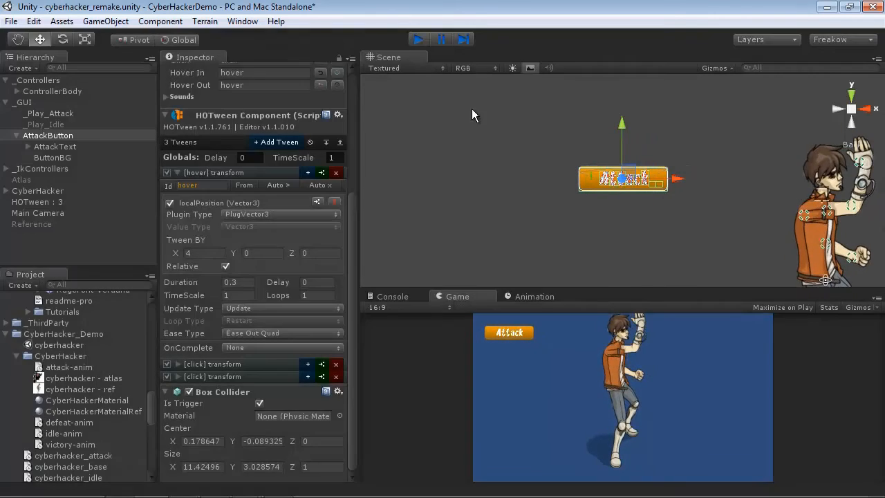
Step: Duplicate AttackButton and rename the copy IdleButton
{"action": "left_click", "coordinate": [47, 137]}
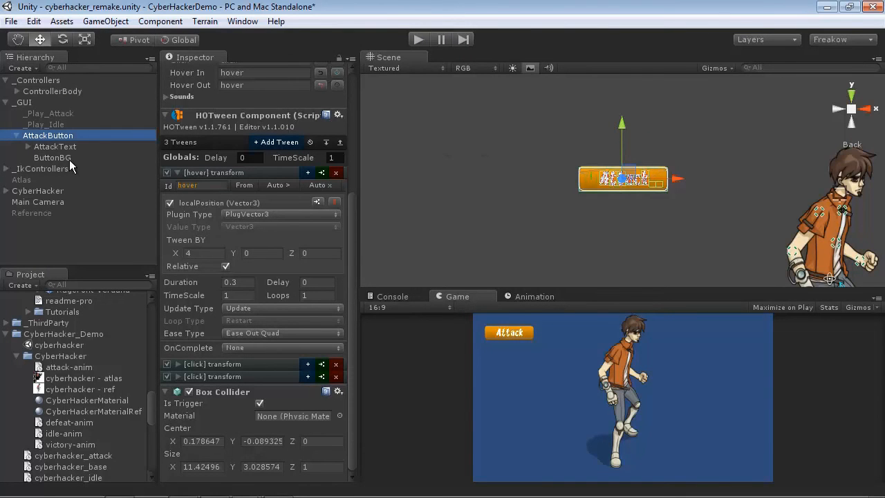
{"action": "key", "text": "ctrl+d"}
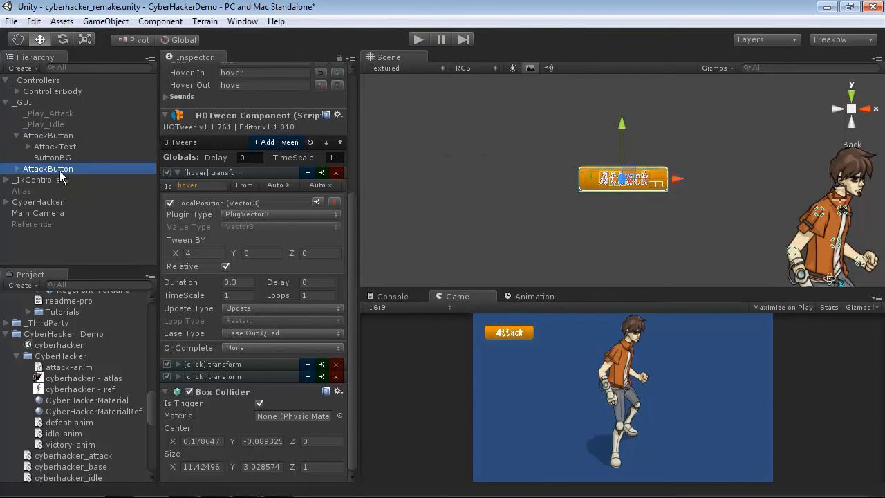
{"action": "left_click", "coordinate": [67, 170]}
{"action": "type", "text": "IdleButton"}
{"action": "key", "text": "Return"}
Step: Rename IdleButton's AttackText child IdleText and change its Rage Text to "Idle", leaving Live enabled
{"action": "left_click", "coordinate": [16, 169]}
{"action": "left_click", "coordinate": [53, 180]}
{"action": "left_click", "coordinate": [50, 180]}
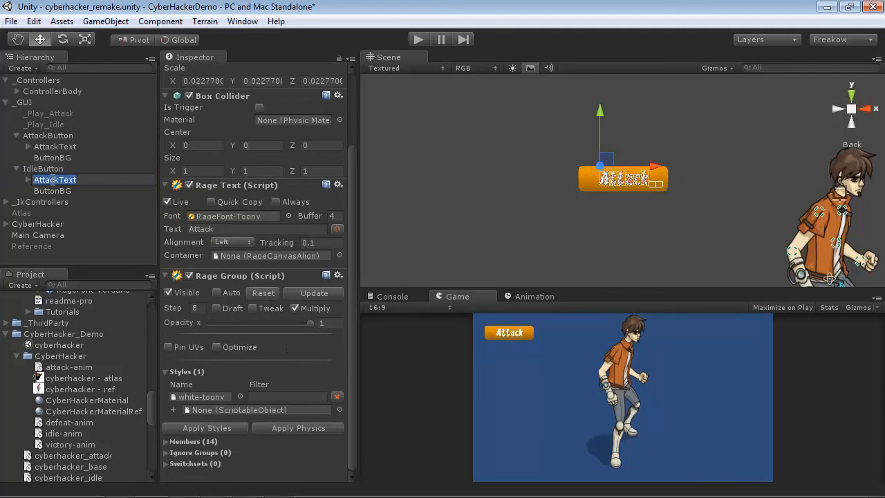
{"action": "type", "text": "IdleText"}
{"action": "key", "text": "Return"}
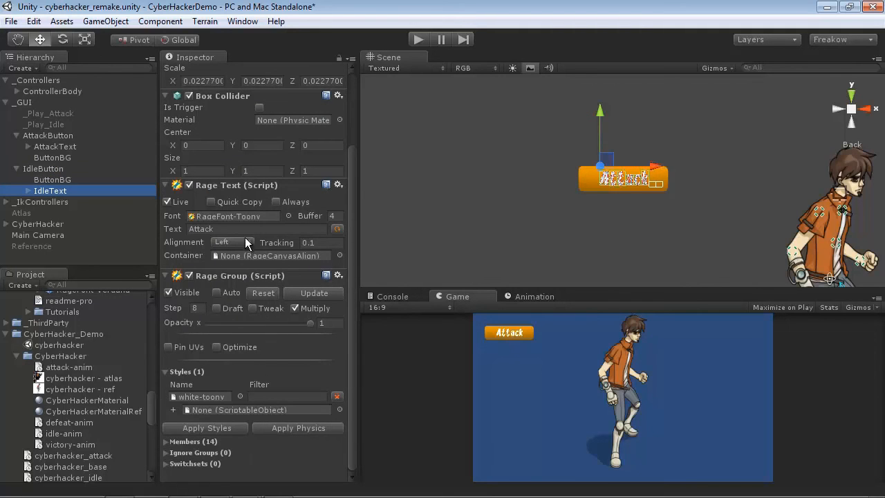
{"action": "left_click", "coordinate": [168, 202]}
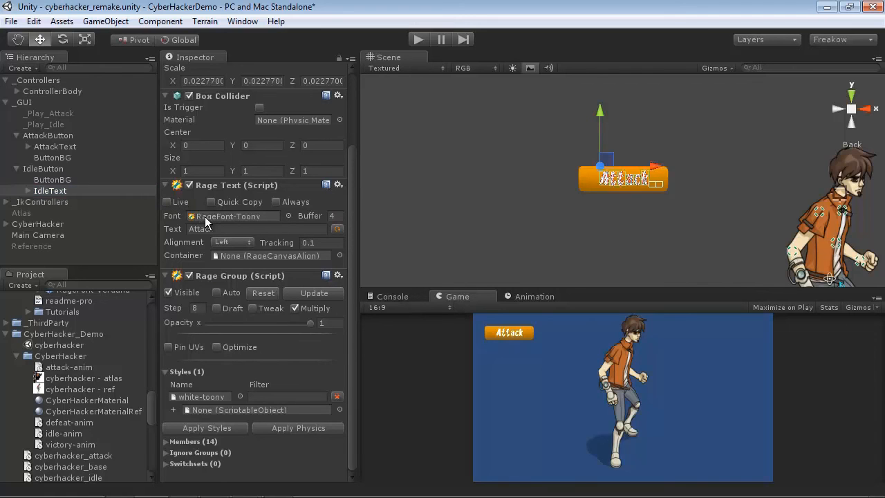
{"action": "left_click", "coordinate": [219, 228]}
{"action": "type", "text": "Idle"}
{"action": "left_click", "coordinate": [168, 202]}
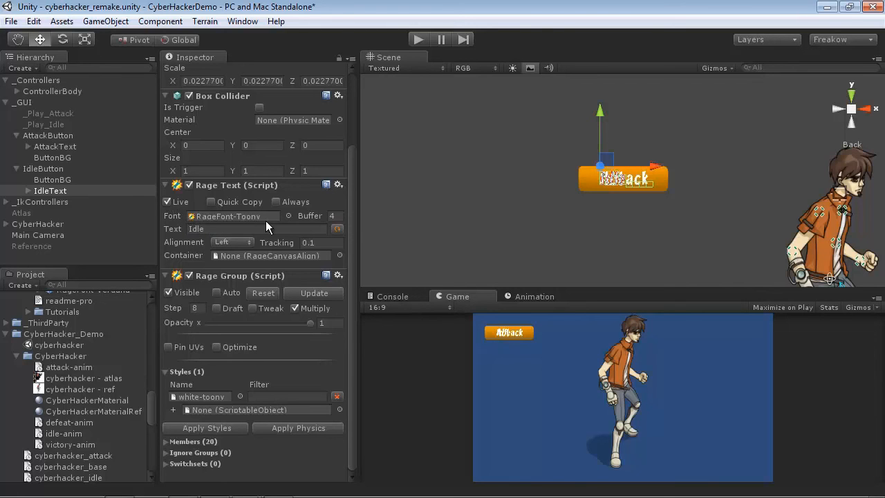
Step: Place IdleButton just below the Attack button and center its Idle label on the background using Center alignment
{"action": "left_click", "coordinate": [48, 168]}
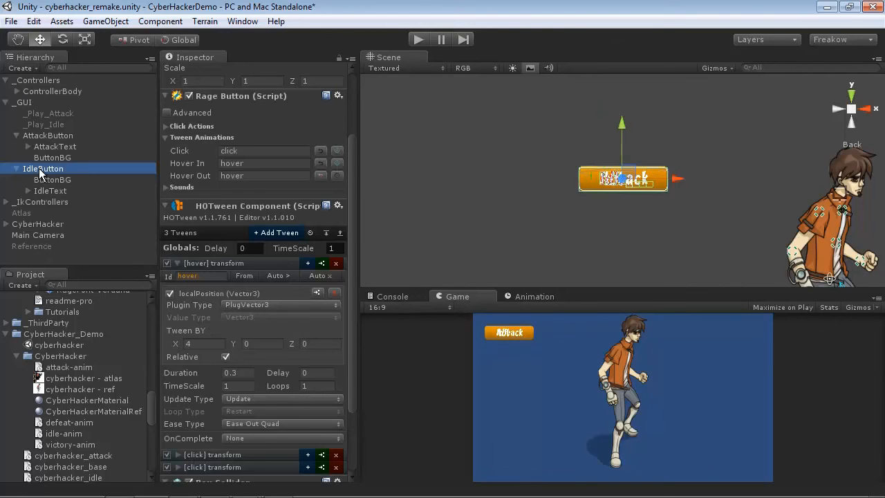
{"action": "left_click_drag", "start_coordinate": [621, 121], "coordinate": [624, 151]}
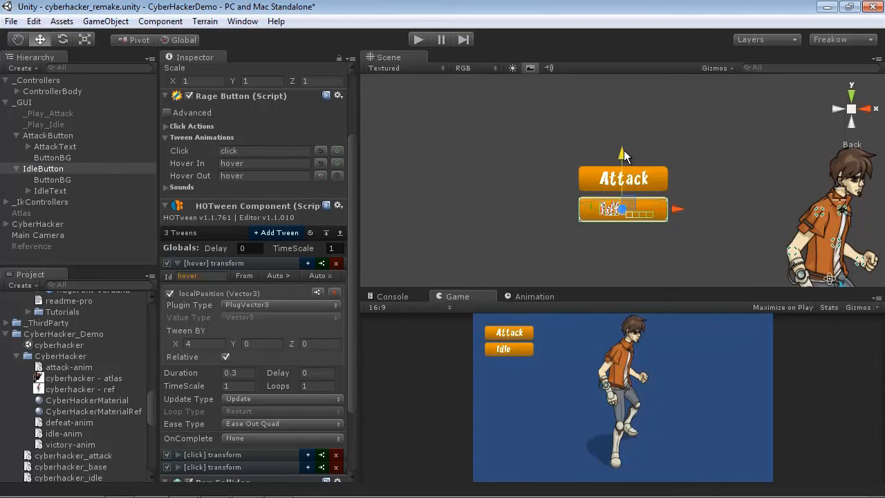
{"action": "left_click", "coordinate": [61, 191]}
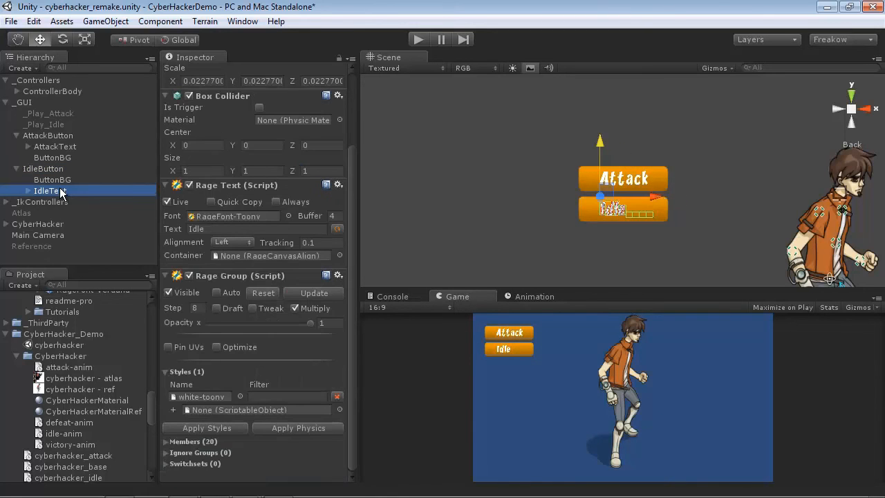
{"action": "left_click", "coordinate": [228, 245]}
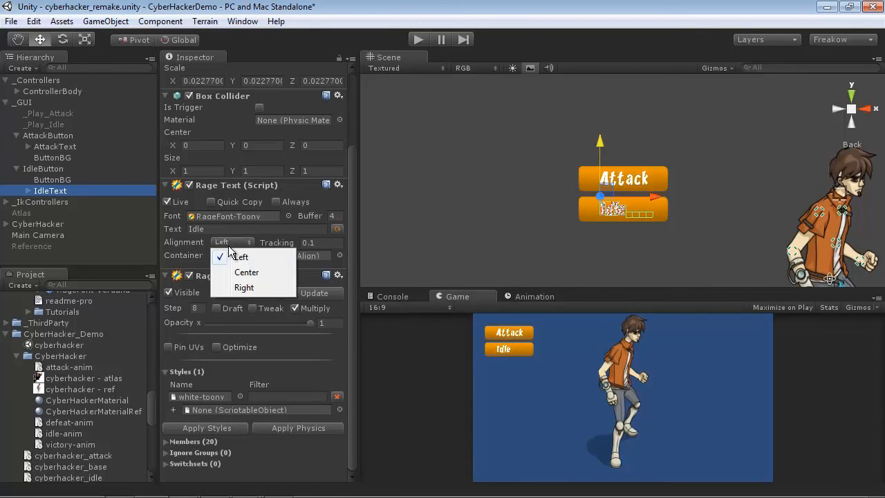
{"action": "left_click", "coordinate": [242, 268]}
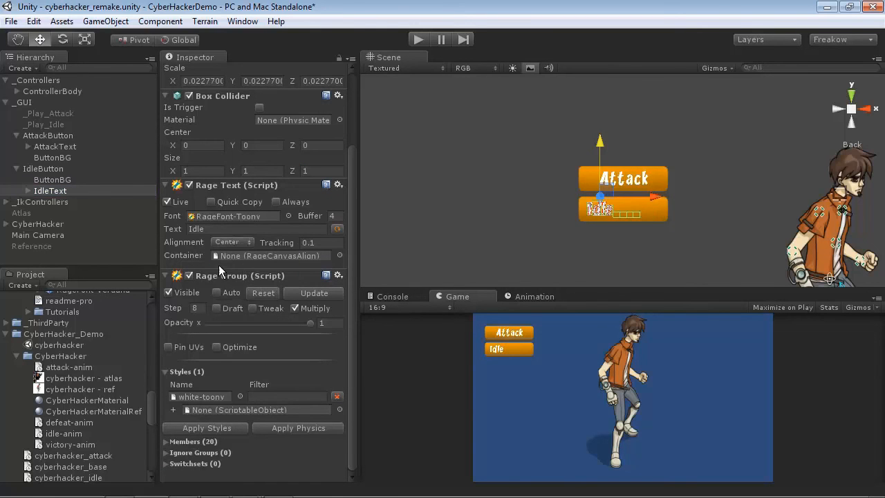
{"action": "left_click_drag", "start_coordinate": [657, 203], "coordinate": [682, 198]}
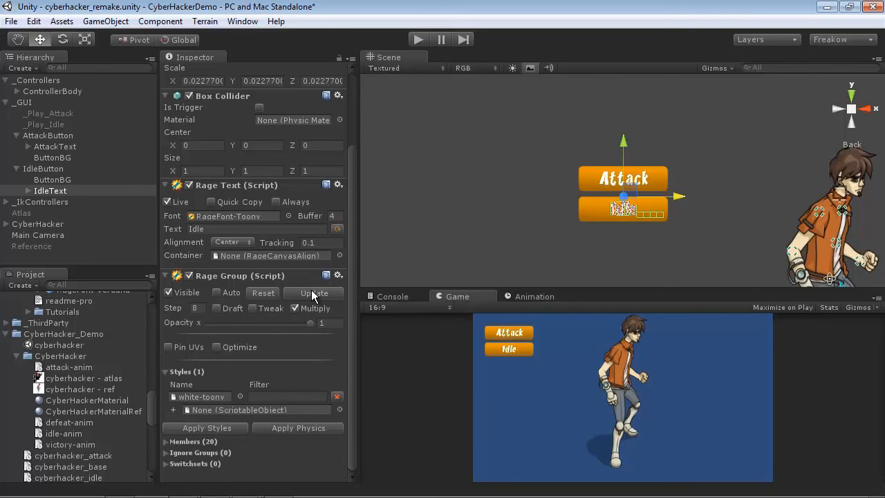
Step: Show IdleButton's advanced Rage Button options and set its click actions to enable _Play_Idle and disable _Play_Attack
{"action": "left_click", "coordinate": [43, 170]}
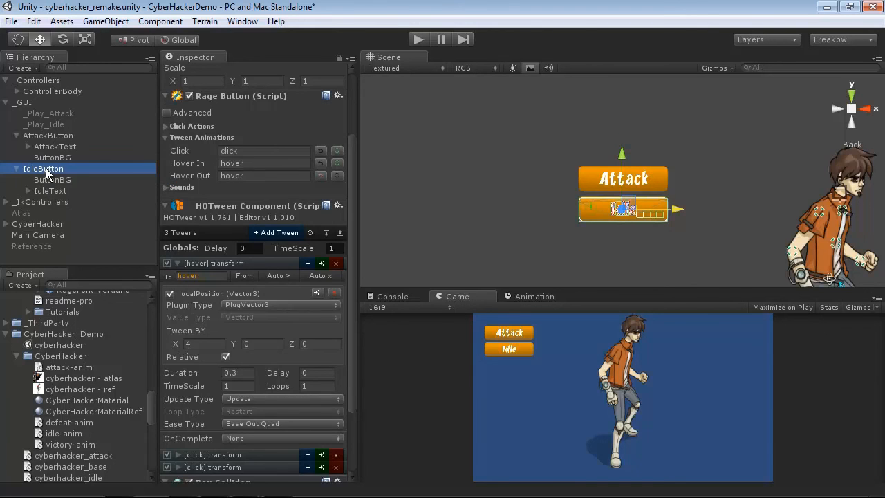
{"action": "scroll", "coordinate": [224, 268], "scroll_direction": "up", "scroll_amount": 3}
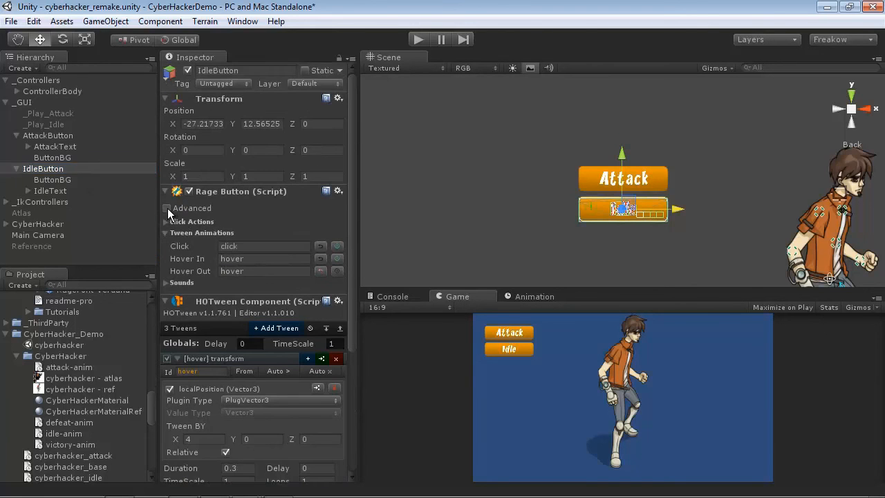
{"action": "left_click", "coordinate": [167, 208]}
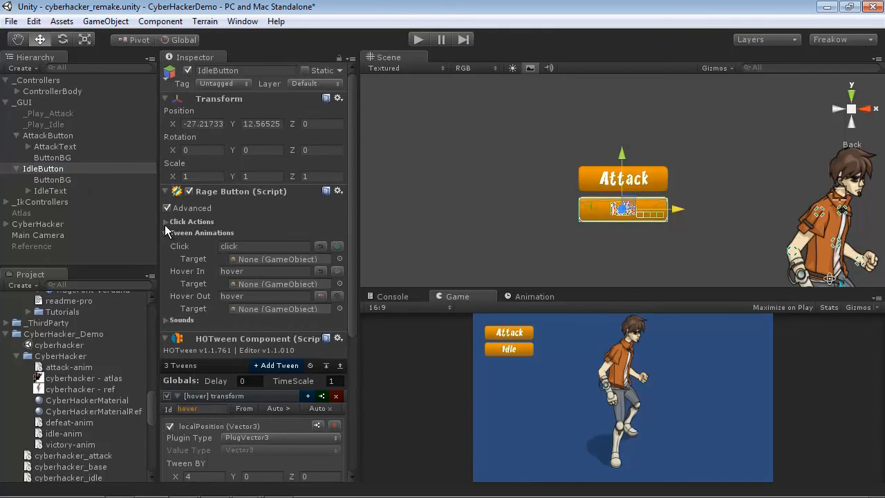
{"action": "left_click", "coordinate": [166, 222]}
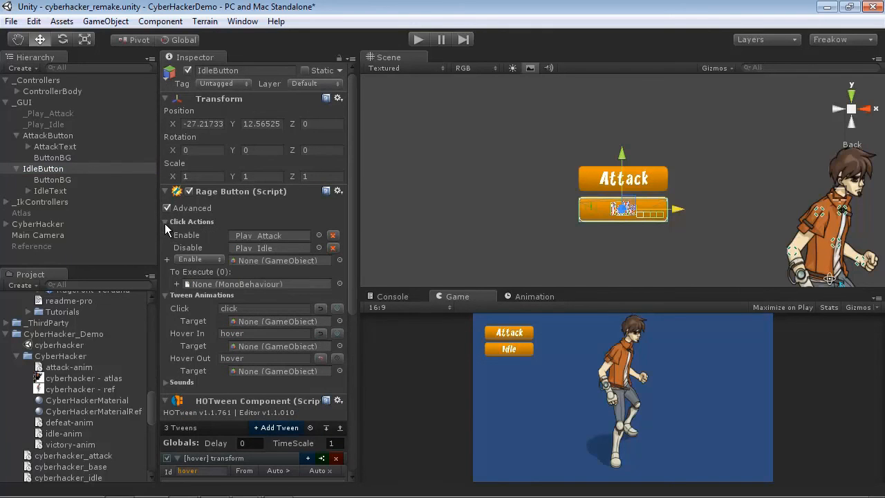
{"action": "left_click", "coordinate": [251, 249]}
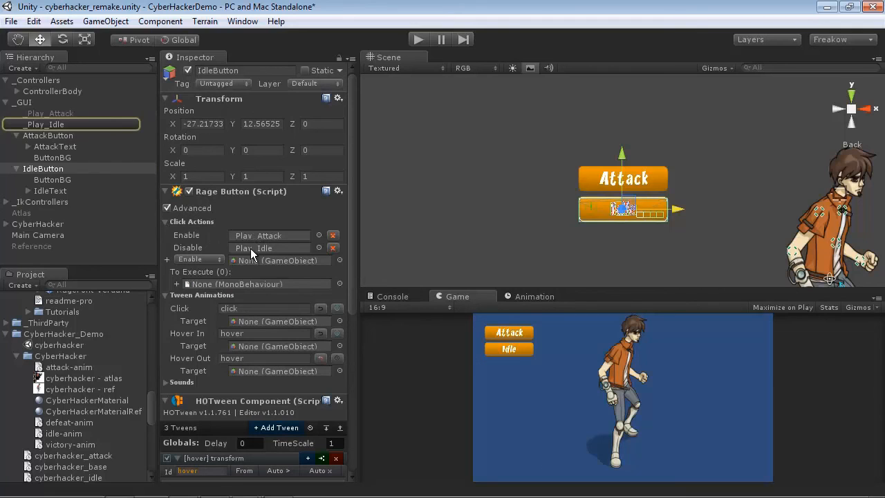
{"action": "left_click_drag", "start_coordinate": [59, 114], "coordinate": [247, 251]}
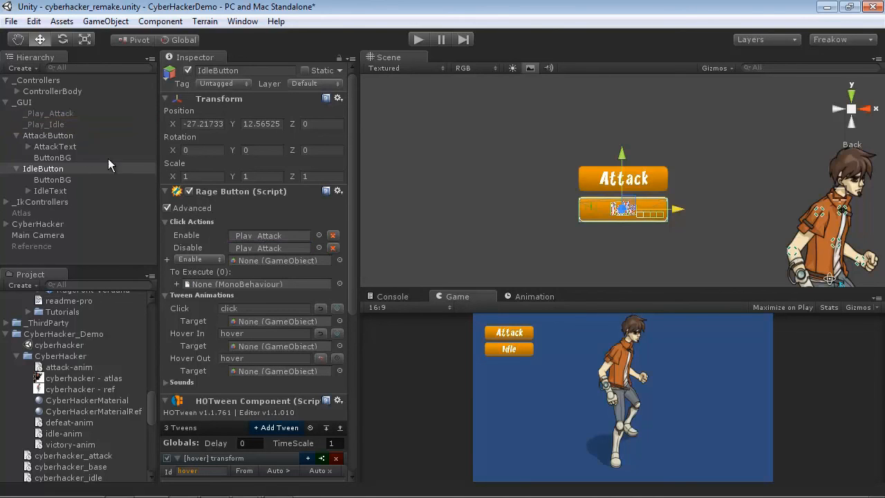
{"action": "left_click_drag", "start_coordinate": [53, 128], "coordinate": [247, 239]}
Step: Review IdleButton's tween and Box Collider settings, and test the Attack and Idle buttons in play mode
{"action": "scroll", "coordinate": [259, 326], "scroll_direction": "down", "scroll_amount": 3}
{"action": "left_click", "coordinate": [259, 334]}
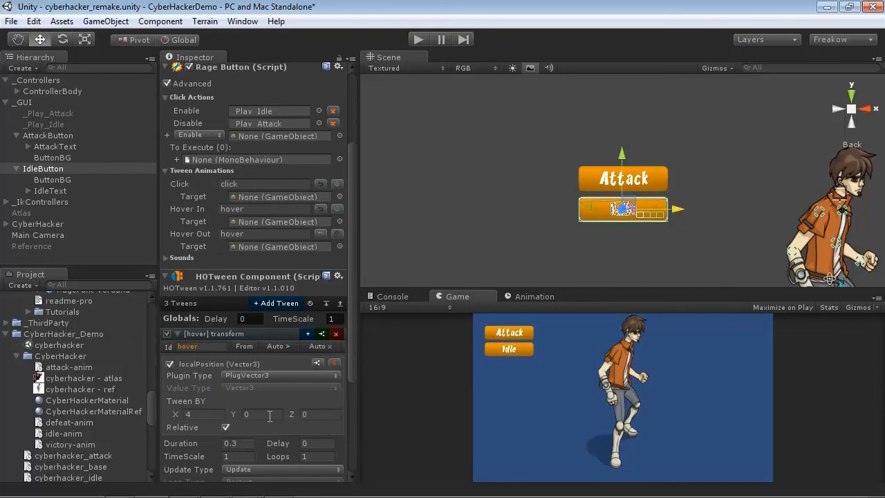
{"action": "scroll", "coordinate": [296, 377], "scroll_direction": "down", "scroll_amount": 5}
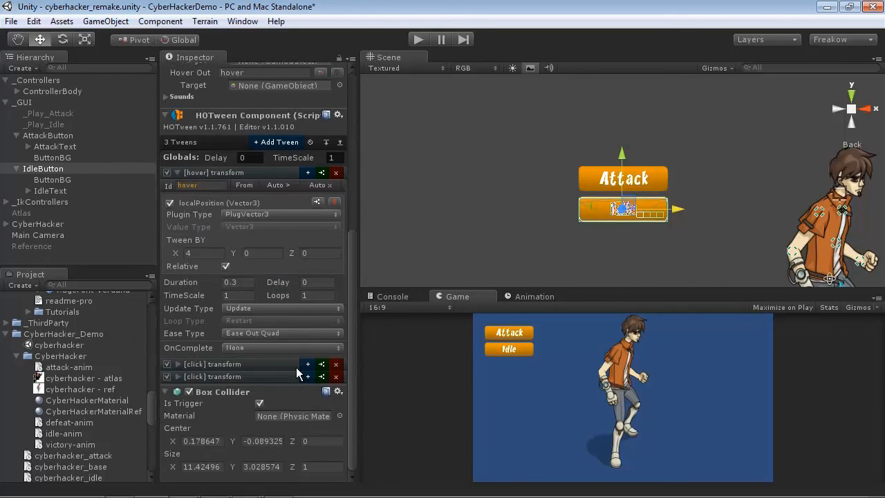
{"action": "scroll", "coordinate": [296, 367], "scroll_direction": "up", "scroll_amount": 8}
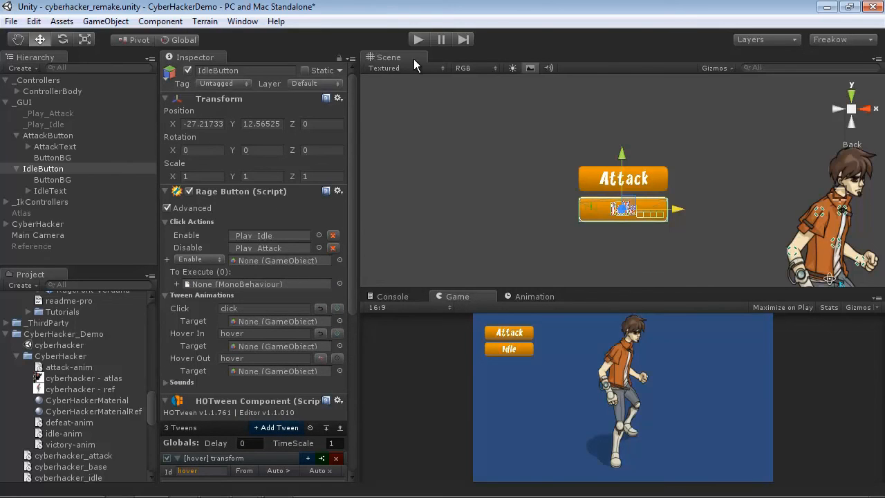
{"action": "left_click", "coordinate": [419, 38]}
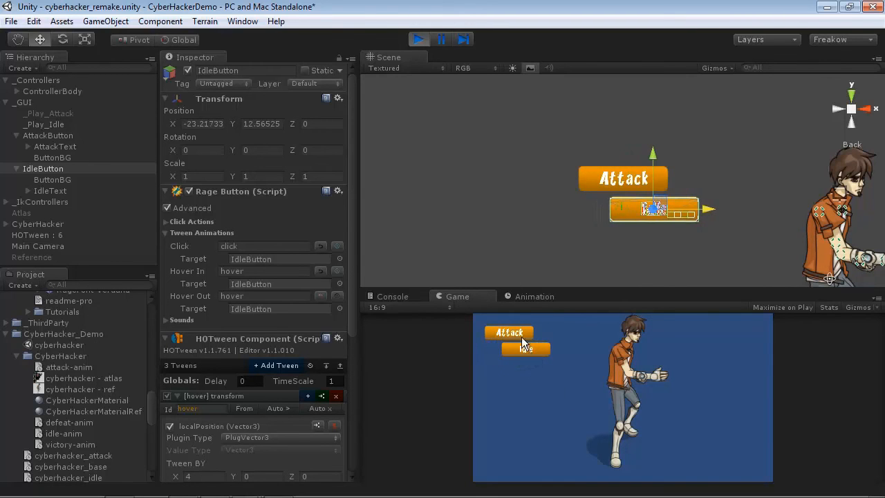
{"action": "left_click", "coordinate": [417, 41]}
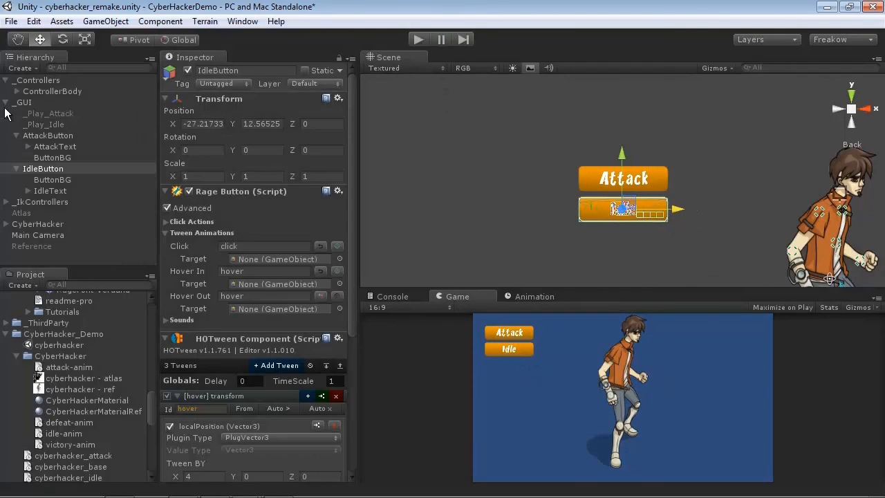
Step: Locate the cyberhacker_idle clip through ControllerBody's Animations list and set its Wrap Mode to Loop
{"action": "left_click", "coordinate": [43, 81]}
{"action": "left_click", "coordinate": [47, 90]}
{"action": "left_click", "coordinate": [300, 360]}
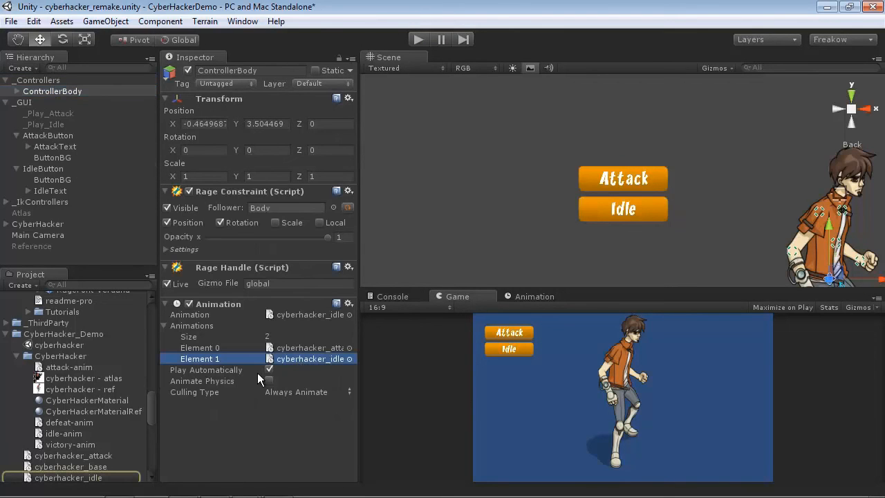
{"action": "left_click", "coordinate": [131, 477]}
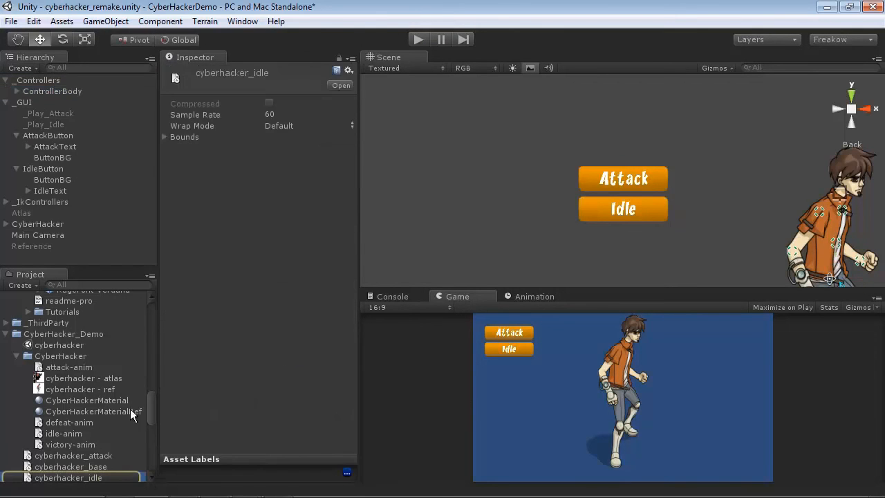
{"action": "left_click", "coordinate": [281, 126]}
{"action": "left_click", "coordinate": [301, 168]}
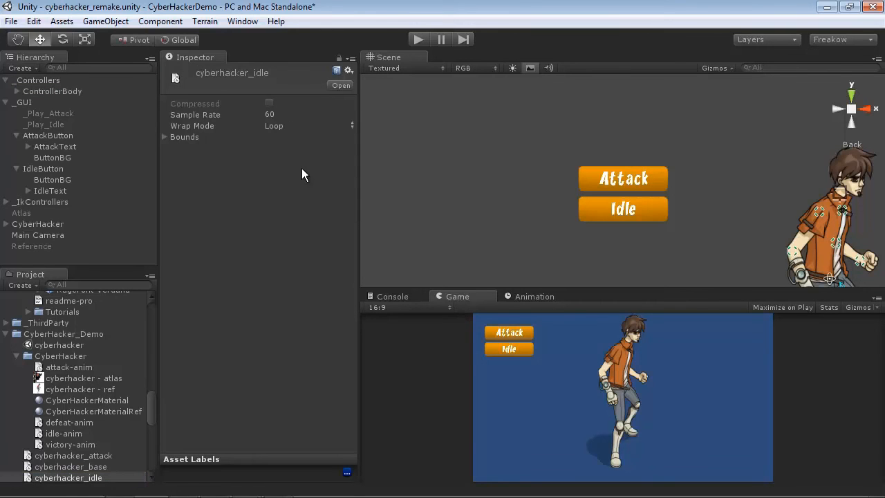
Step: Test the Attack and Idle buttons in play mode with the looping idle clip
{"action": "left_click", "coordinate": [418, 40]}
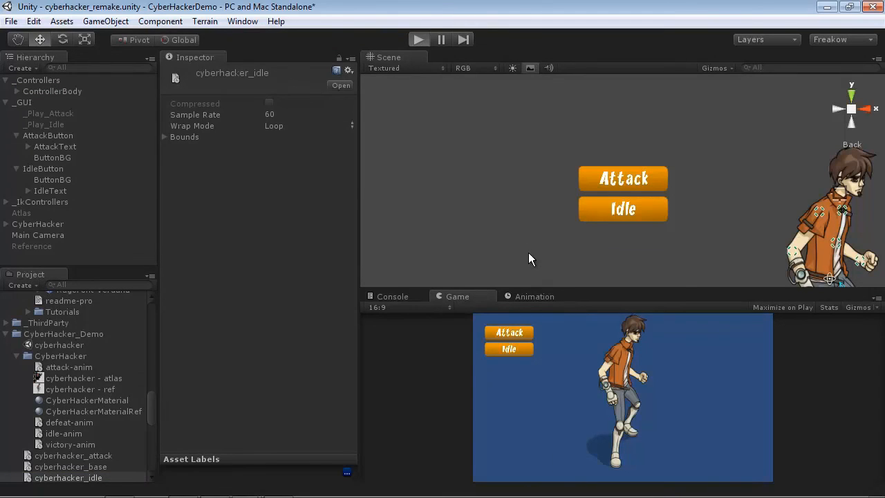
{"action": "left_click", "coordinate": [524, 331]}
{"action": "left_click", "coordinate": [512, 347]}
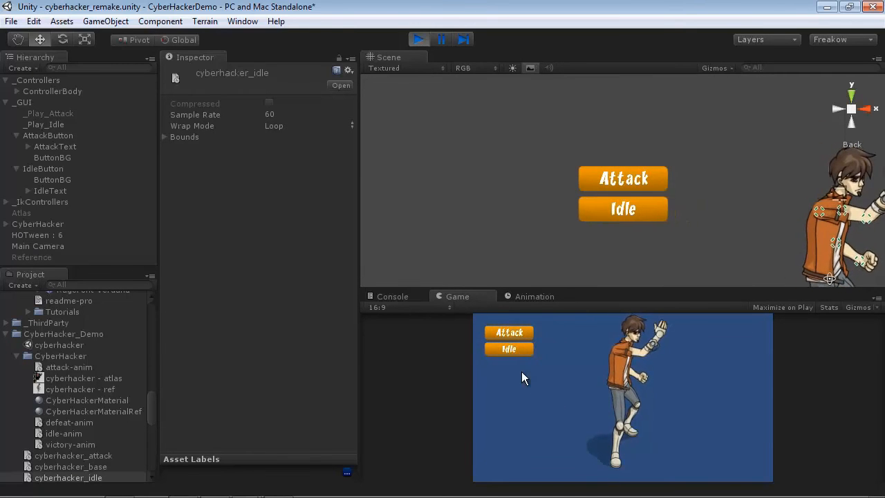
{"action": "left_click", "coordinate": [418, 43]}
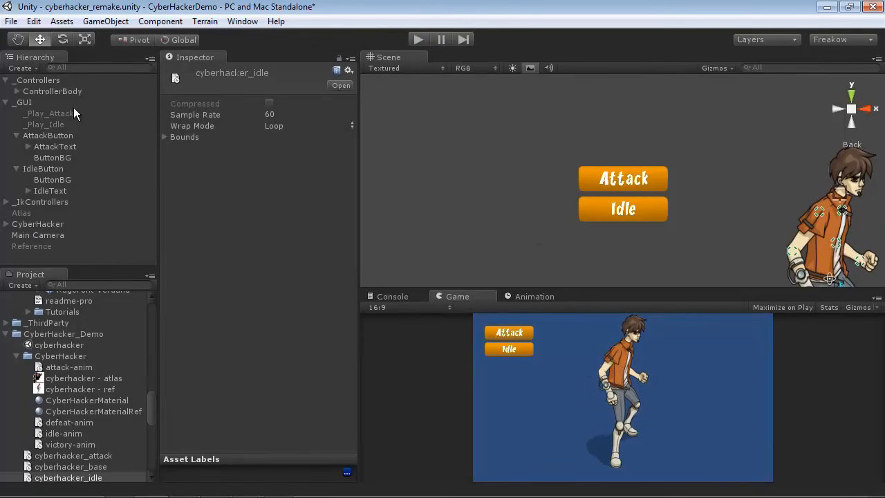
Step: Add a keyframe at frame 60 to ControllerRightArm's Rotation.z in ControllerBody's cyberhacker_idle clip
{"action": "left_click", "coordinate": [60, 92]}
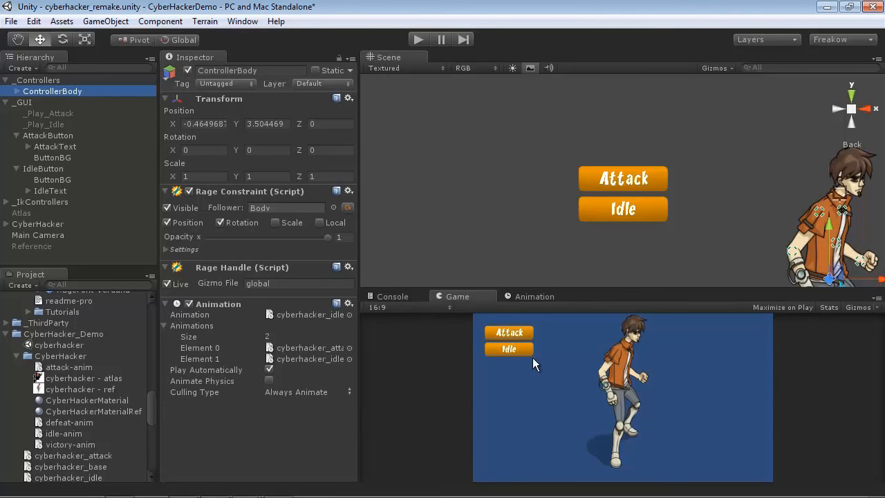
{"action": "left_click", "coordinate": [533, 298]}
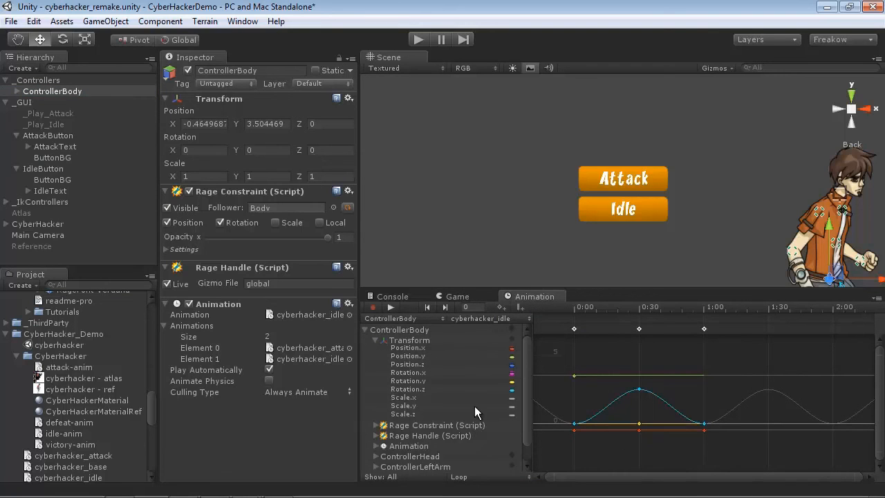
{"action": "scroll", "coordinate": [484, 404], "scroll_direction": "down", "scroll_amount": 1}
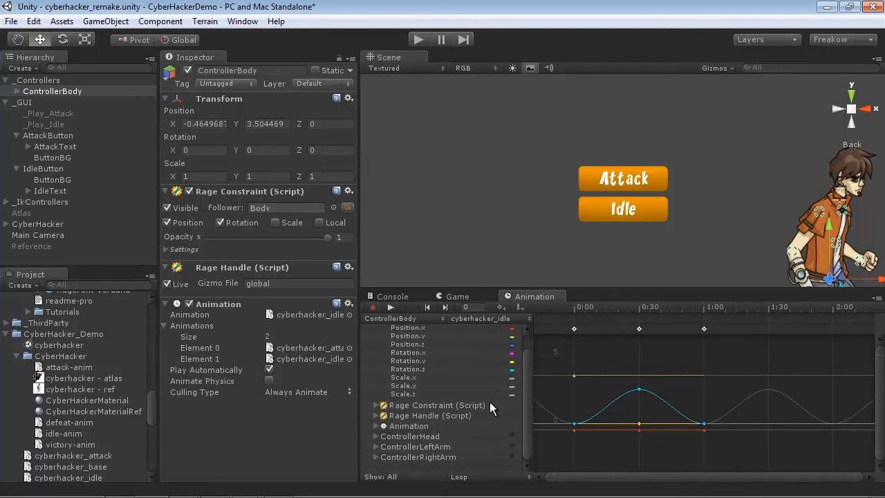
{"action": "left_click", "coordinate": [376, 457]}
{"action": "left_click", "coordinate": [385, 427]}
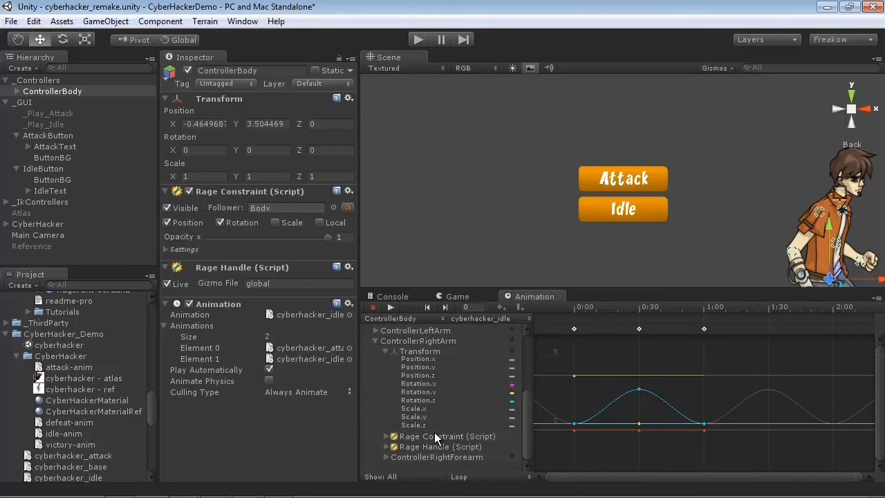
{"action": "left_click", "coordinate": [426, 401]}
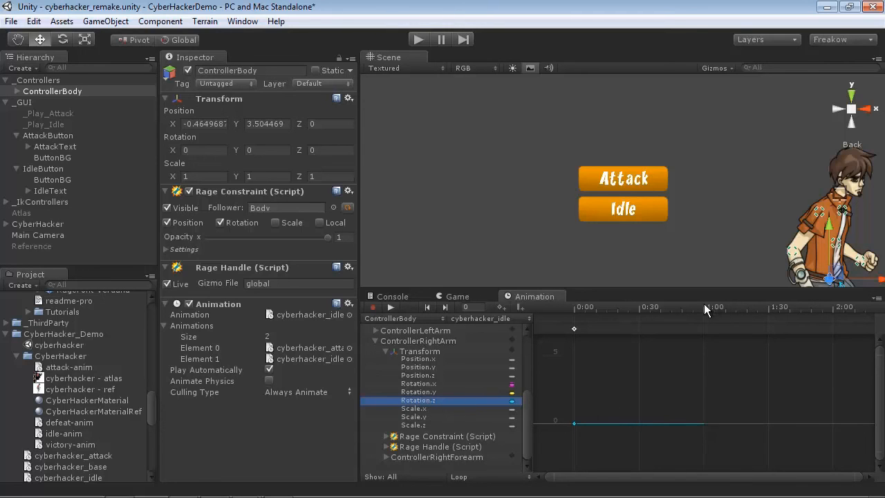
{"action": "left_click_drag", "start_coordinate": [699, 306], "coordinate": [704, 306]}
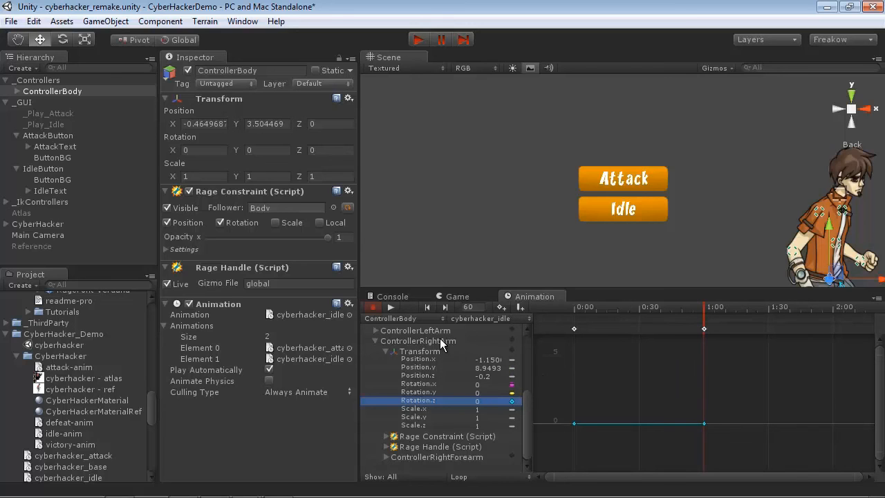
Step: Check the Rotation.z keyframes of ControllerRightForearm in the cyberhacker_idle clip
{"action": "left_click", "coordinate": [386, 457]}
{"action": "scroll", "coordinate": [400, 459], "scroll_direction": "down", "scroll_amount": 3}
{"action": "left_click", "coordinate": [398, 428]}
{"action": "scroll", "coordinate": [401, 429], "scroll_direction": "down", "scroll_amount": 4}
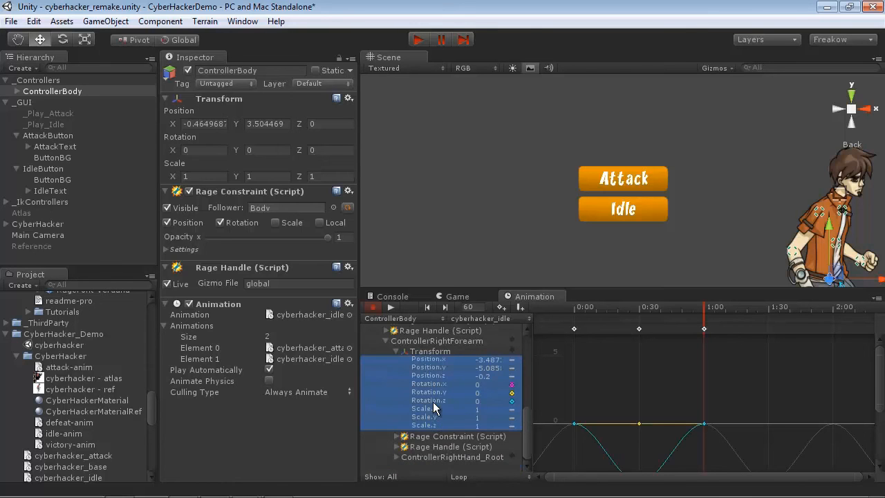
{"action": "left_click", "coordinate": [434, 402]}
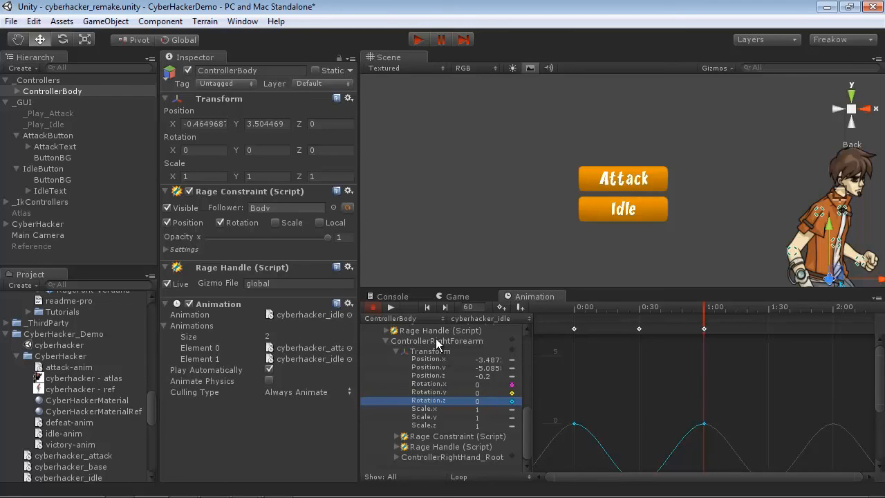
{"action": "scroll", "coordinate": [436, 338], "scroll_direction": "up", "scroll_amount": 5}
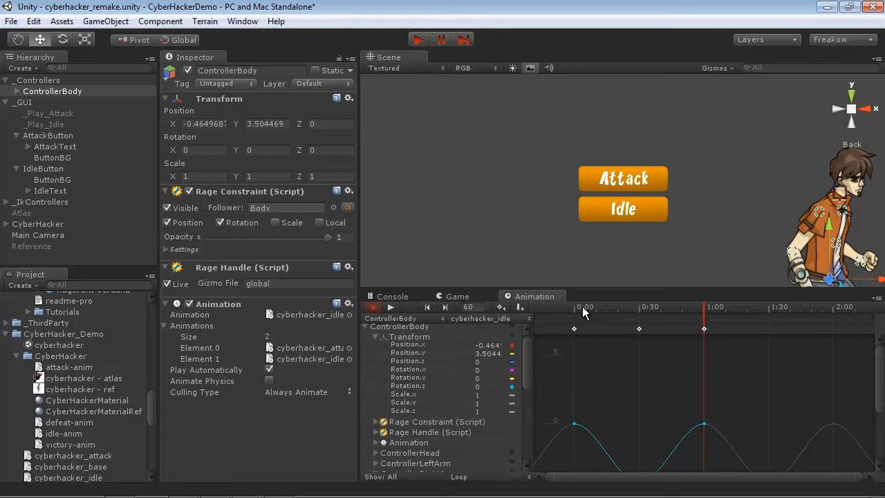
Step: Add an animation event at frame 1 of cyberhacker_idle calling SwitchsetItem with the string lhandclose,rhandclose, and end animation recording
{"action": "middle_click_drag", "start_coordinate": [740, 255], "coordinate": [629, 200]}
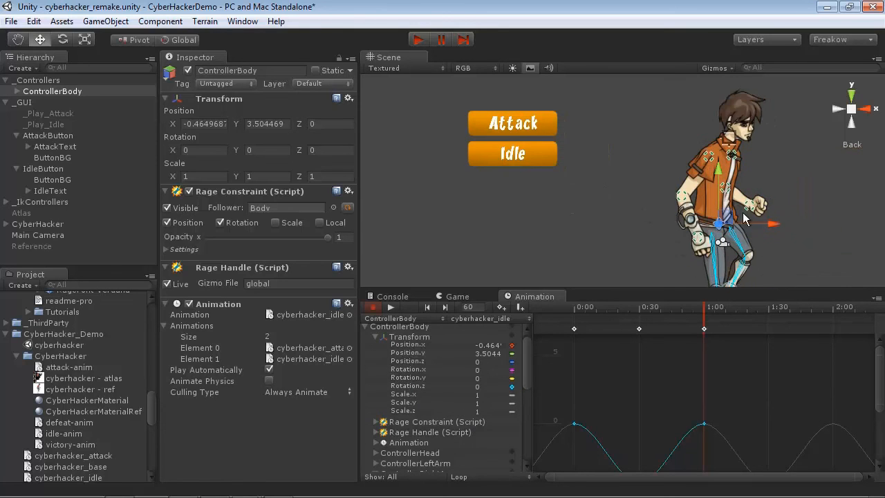
{"action": "left_click", "coordinate": [586, 308]}
{"action": "left_click_drag", "start_coordinate": [586, 309], "coordinate": [574, 309]}
{"action": "left_click", "coordinate": [578, 310]}
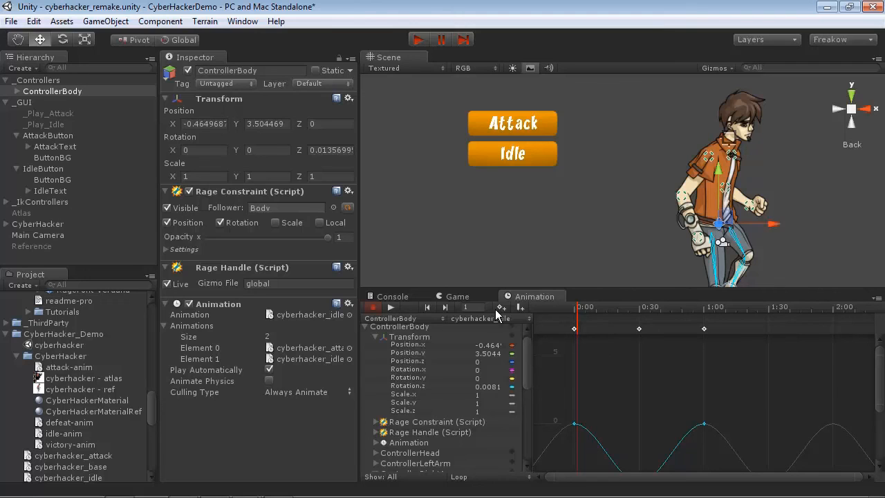
{"action": "left_click", "coordinate": [518, 310]}
{"action": "double_click", "coordinate": [578, 318]}
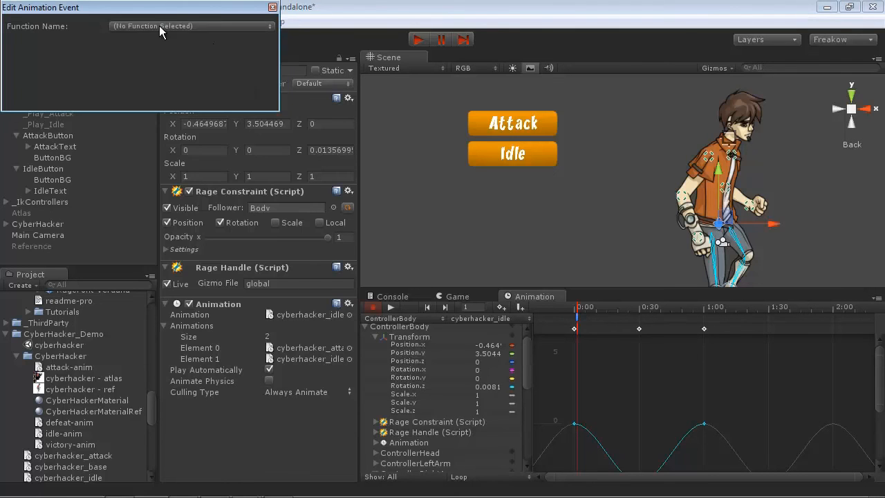
{"action": "left_click", "coordinate": [159, 25]}
{"action": "left_click", "coordinate": [200, 264]}
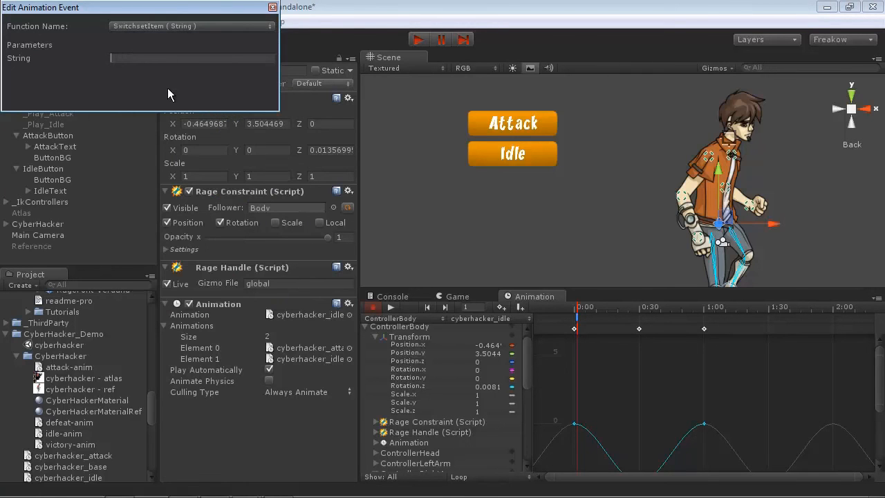
{"action": "type", "text": "lhandclose,rhandclose"}
{"action": "left_click", "coordinate": [272, 6]}
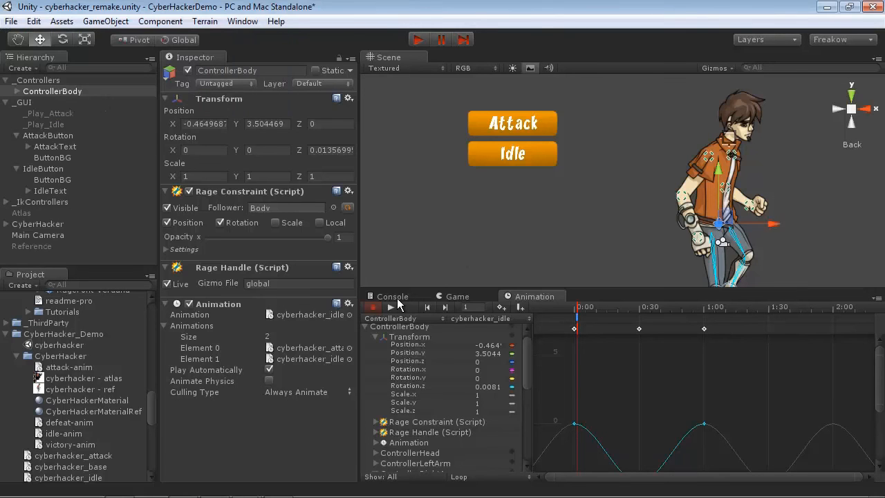
{"action": "left_click", "coordinate": [372, 307]}
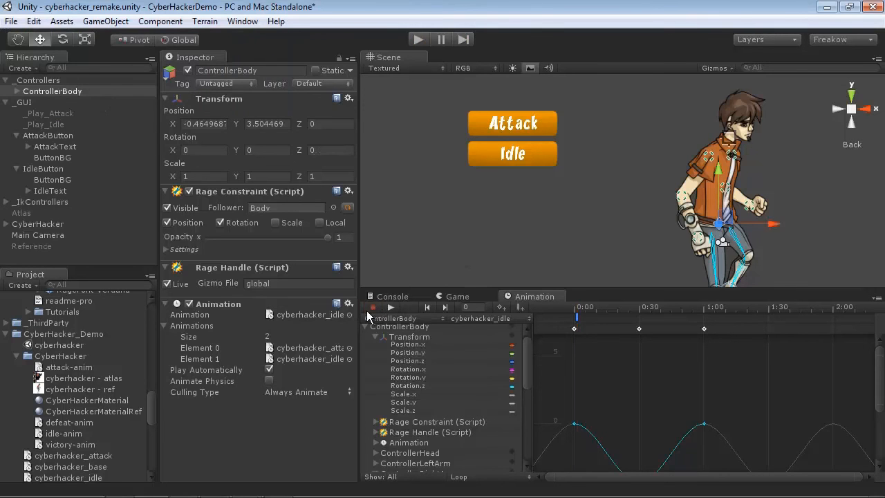
Step: Play the scene and alternate between the Attack and Idle buttons to check the hand switching
{"action": "left_click", "coordinate": [416, 40]}
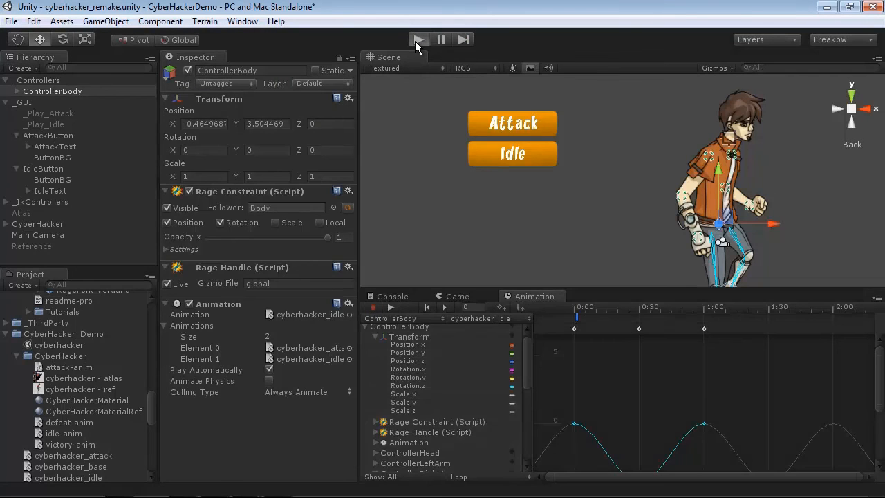
{"action": "left_click", "coordinate": [524, 336]}
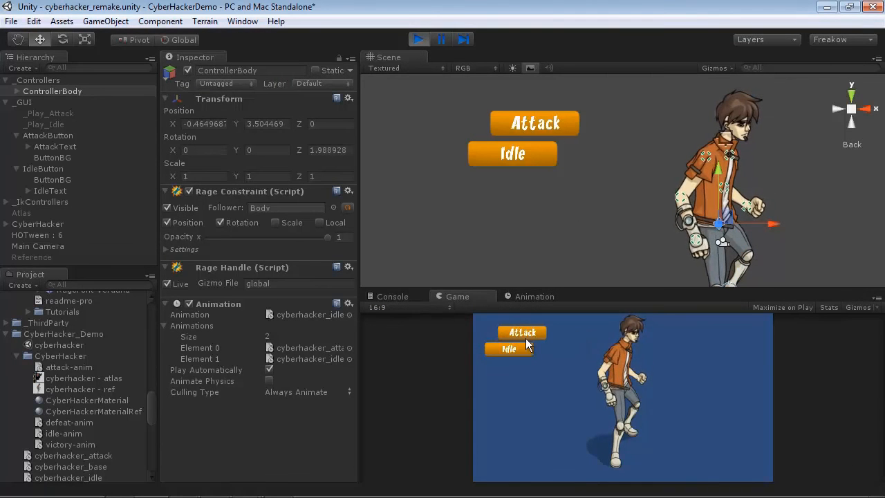
{"action": "left_click", "coordinate": [520, 349]}
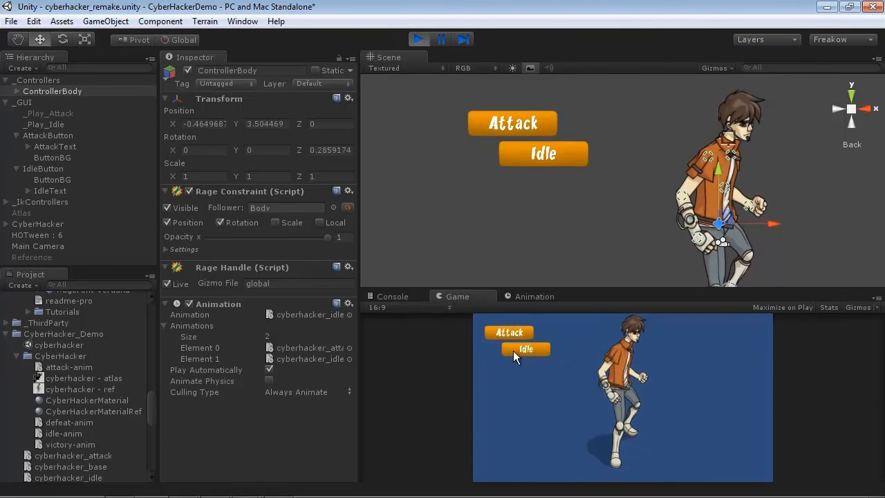
{"action": "left_click", "coordinate": [510, 333]}
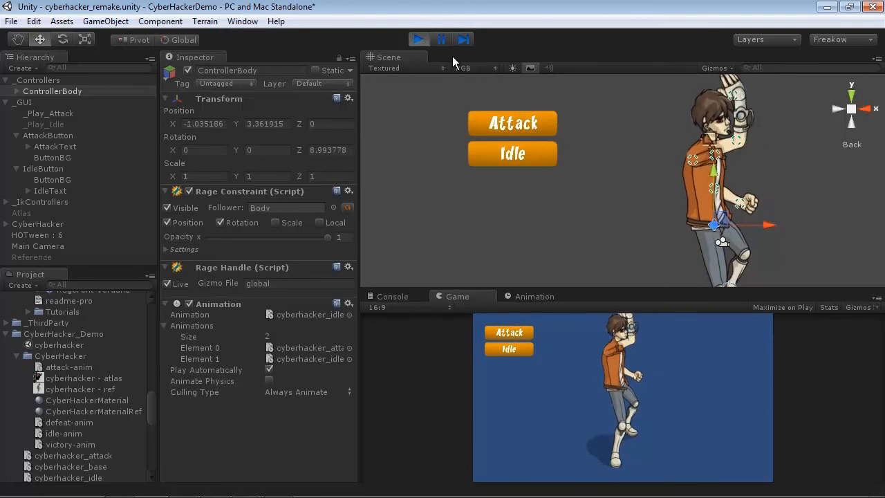
{"action": "left_click", "coordinate": [419, 39]}
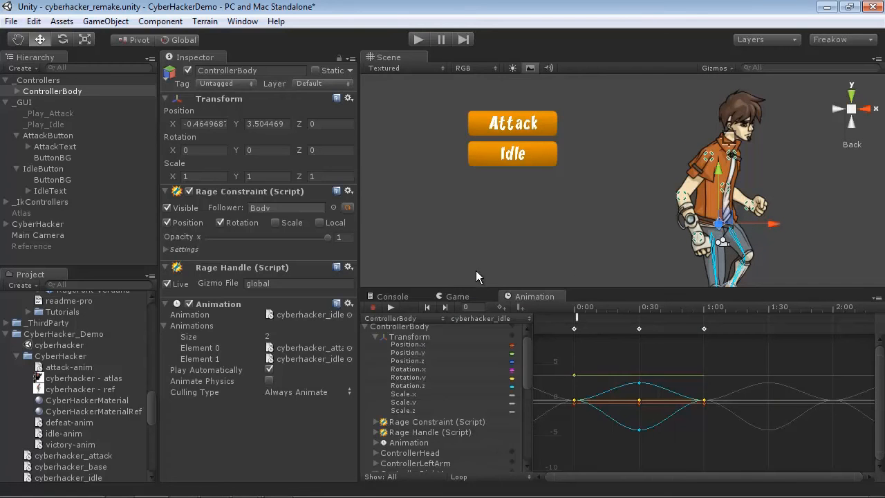
Step: Preview the game view at a 4:3 aspect ratio to check the button placement, and restore 16:9
{"action": "left_click", "coordinate": [442, 296]}
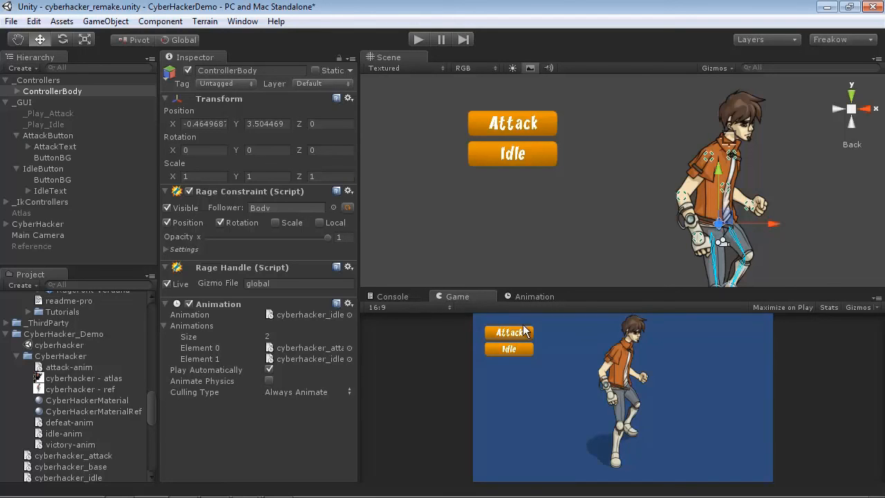
{"action": "left_click", "coordinate": [394, 308]}
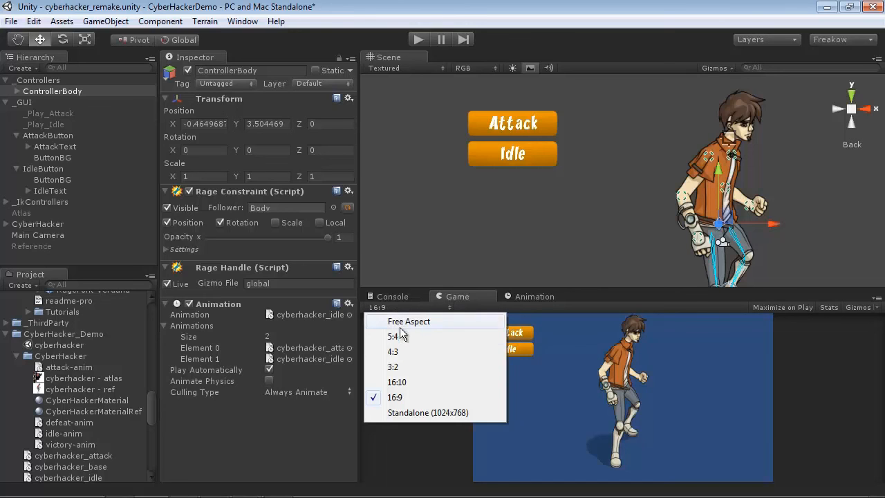
{"action": "left_click", "coordinate": [403, 353]}
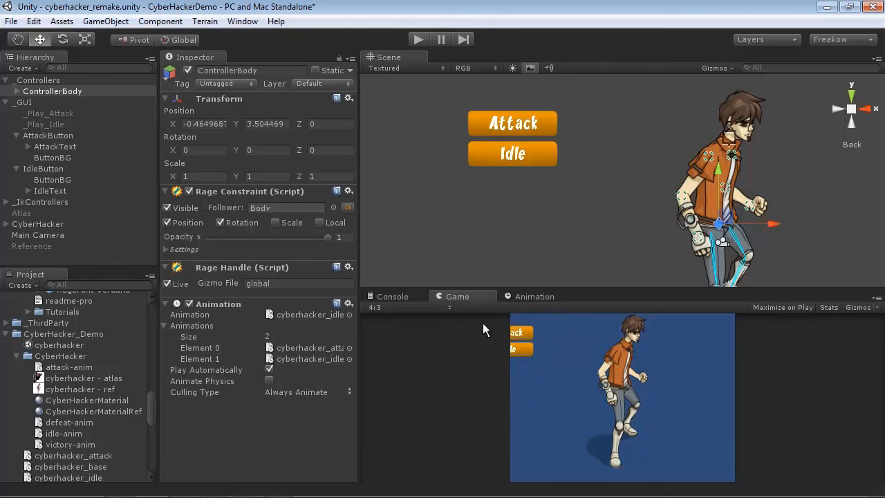
{"action": "left_click", "coordinate": [421, 308]}
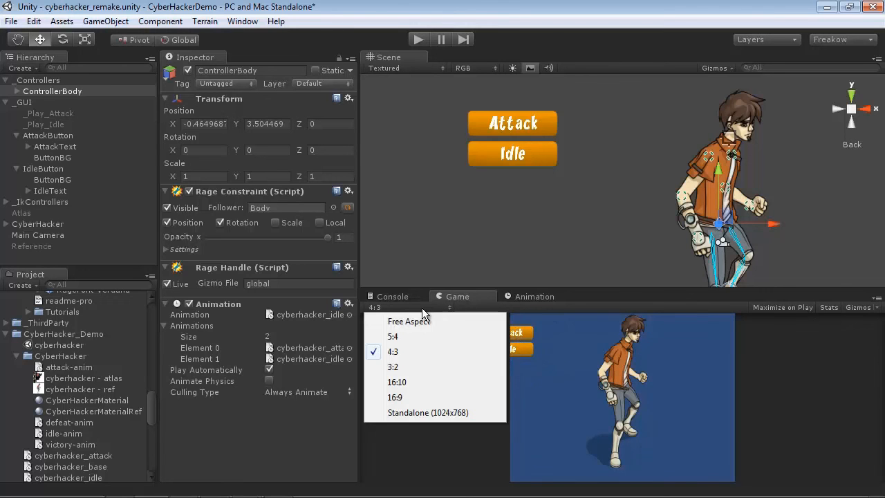
{"action": "left_click", "coordinate": [411, 396]}
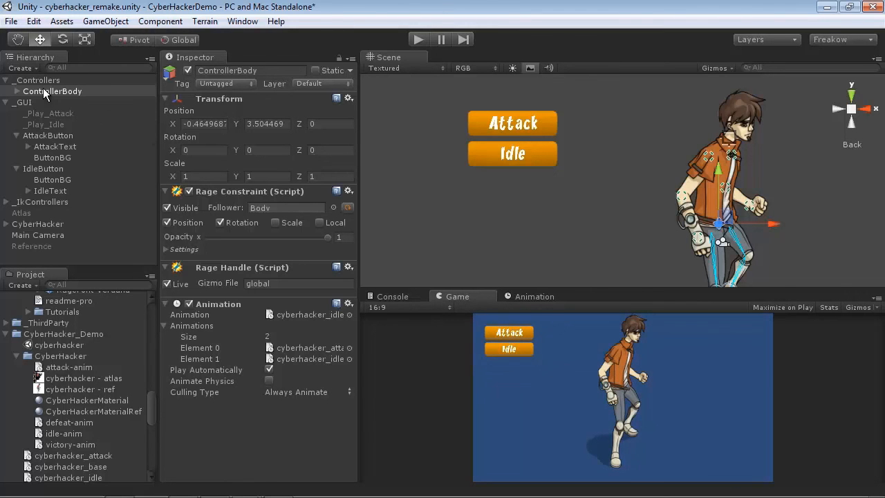
Step: Add a Rage CanvasAlign component to the _GUI object
{"action": "left_click", "coordinate": [63, 101]}
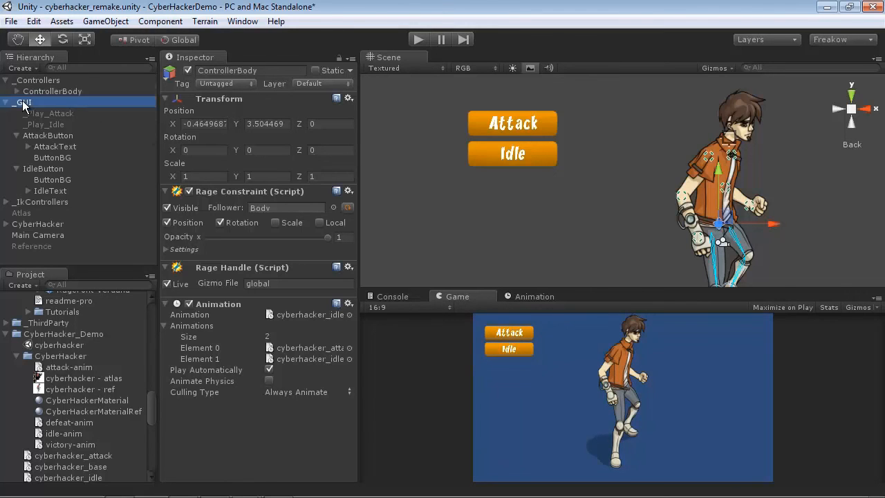
{"action": "left_click", "coordinate": [160, 22]}
{"action": "mouse_move", "coordinate": [206, 191]}
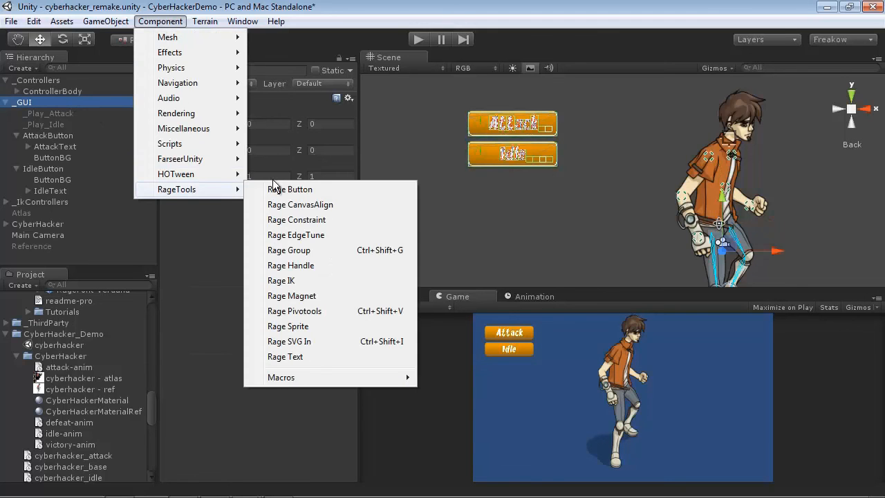
{"action": "left_click", "coordinate": [314, 203]}
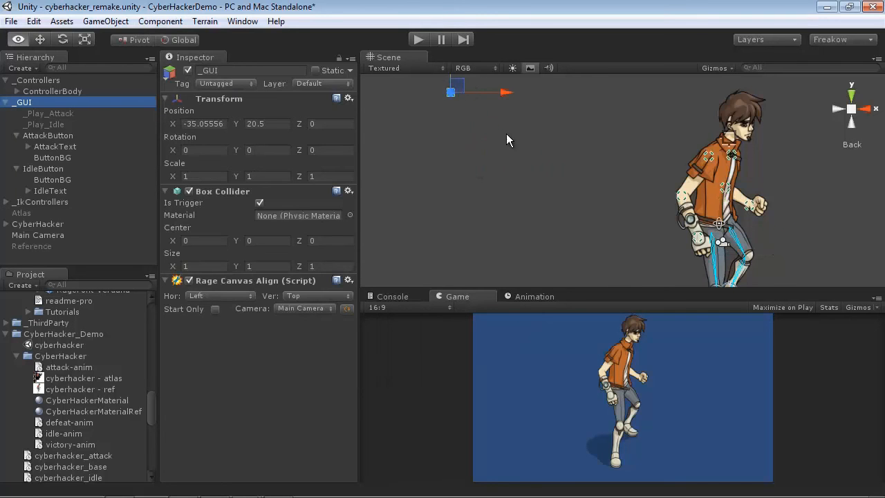
Step: Move AttackButton and IdleButton together beside the _GUI pivot so they sit in the game view's upper-left corner, with local X about 7.23
{"action": "middle_click_drag", "start_coordinate": [491, 115], "coordinate": [529, 169], "text": "alt"}
{"action": "mouse_move", "coordinate": [527, 171]}
{"action": "right_mouse_down", "text": "alt"}
{"action": "mouse_move", "coordinate": [556, 204]}
{"action": "mouse_move", "coordinate": [546, 203]}
{"action": "right_mouse_up", "text": "alt"}
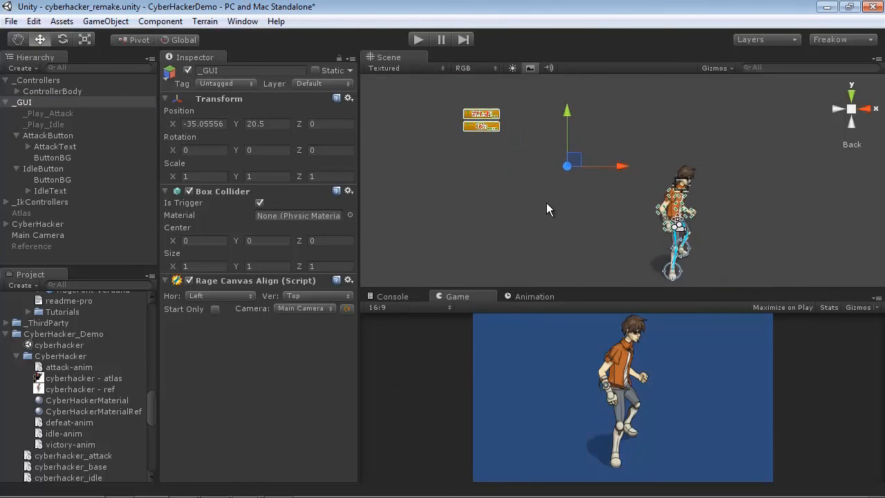
{"action": "left_click", "coordinate": [44, 136]}
{"action": "left_click", "coordinate": [45, 170], "text": "ctrl"}
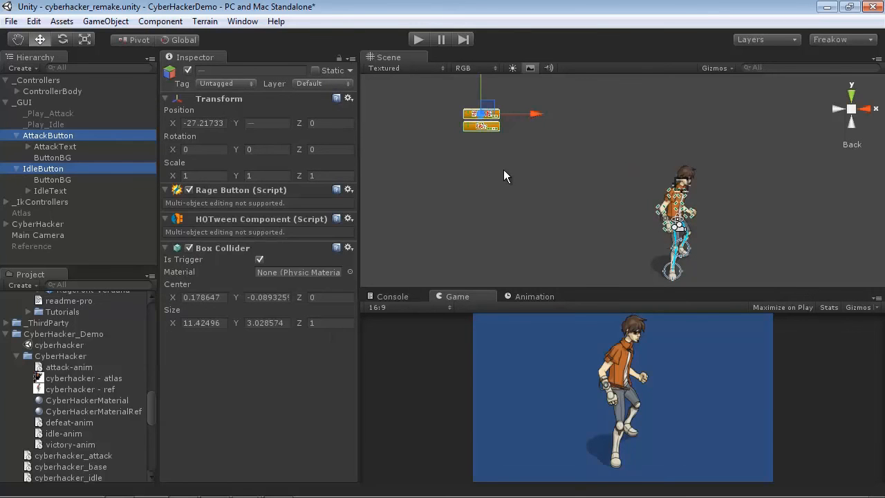
{"action": "left_click_drag", "start_coordinate": [494, 113], "coordinate": [596, 169]}
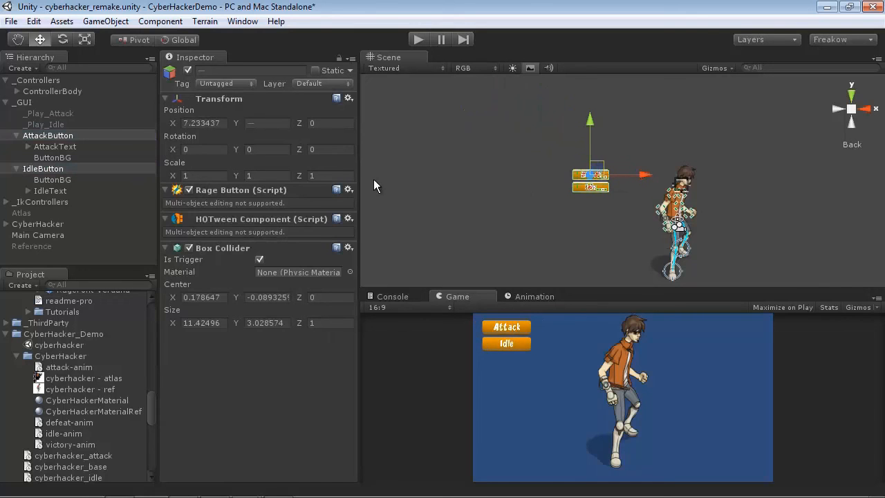
{"action": "left_click", "coordinate": [35, 104]}
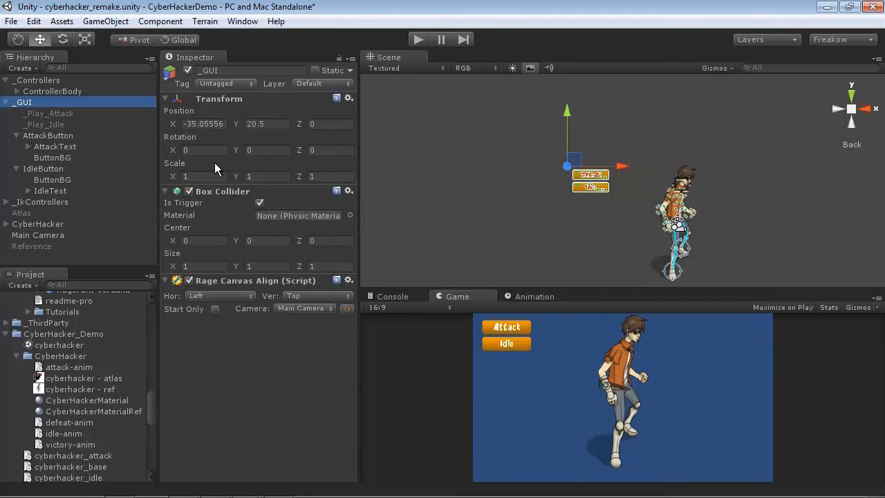
Step: Size the _GUI object's Box Collider to X 11.04 and Y 8.82, keeping Main Camera as the canvas alignment camera
{"action": "left_click_drag", "start_coordinate": [173, 266], "coordinate": [364, 265]}
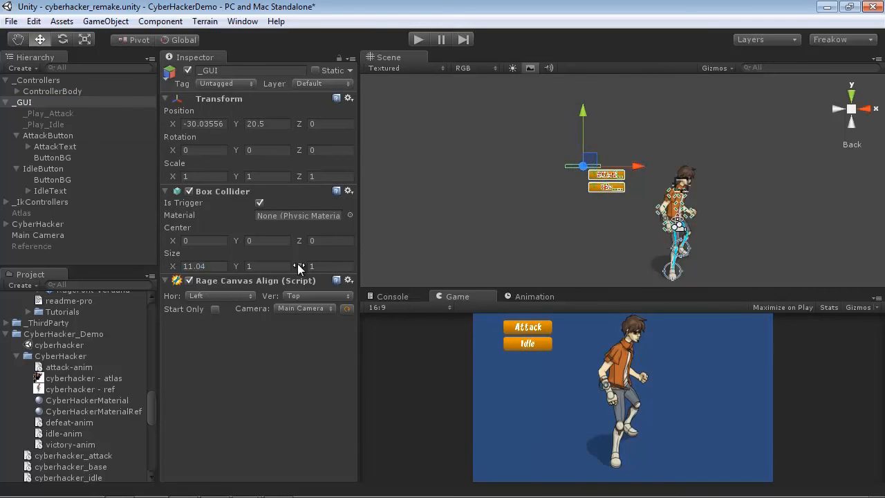
{"action": "left_click_drag", "start_coordinate": [241, 270], "coordinate": [573, 207]}
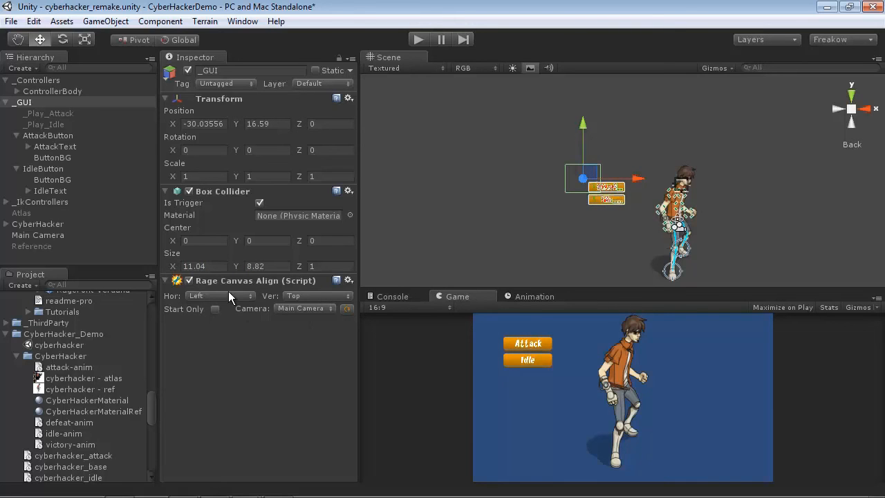
{"action": "left_click", "coordinate": [301, 308]}
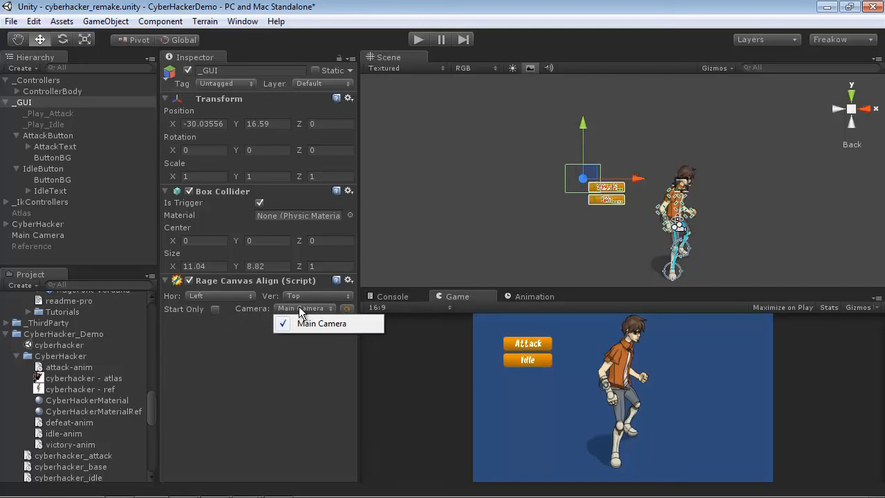
{"action": "left_click", "coordinate": [299, 359]}
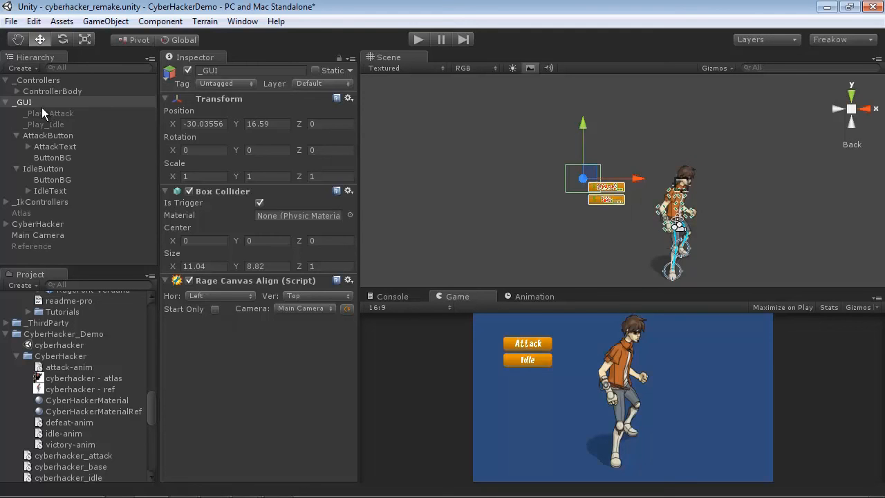
Step: Move AttackButton and IdleButton together closer to the game view's upper-left corner, with local X about 3.31
{"action": "left_click", "coordinate": [51, 138]}
{"action": "left_click", "coordinate": [53, 170], "text": "ctrl"}
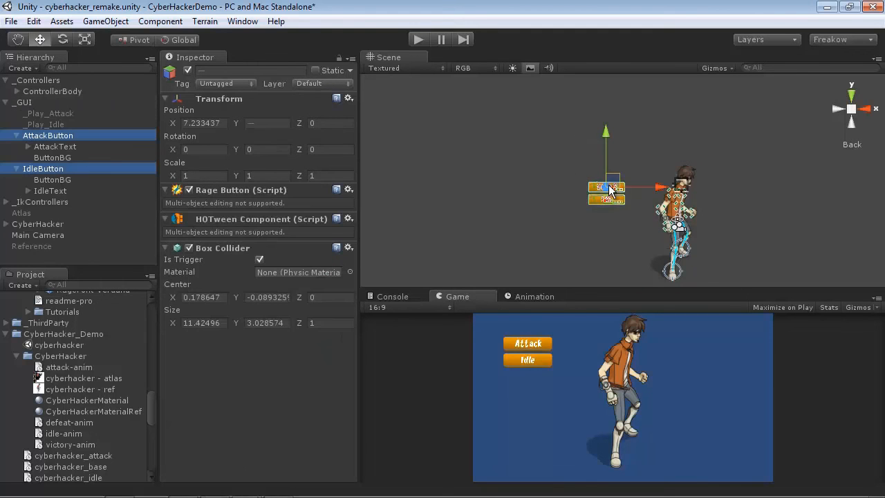
{"action": "left_click_drag", "start_coordinate": [618, 184], "coordinate": [604, 171]}
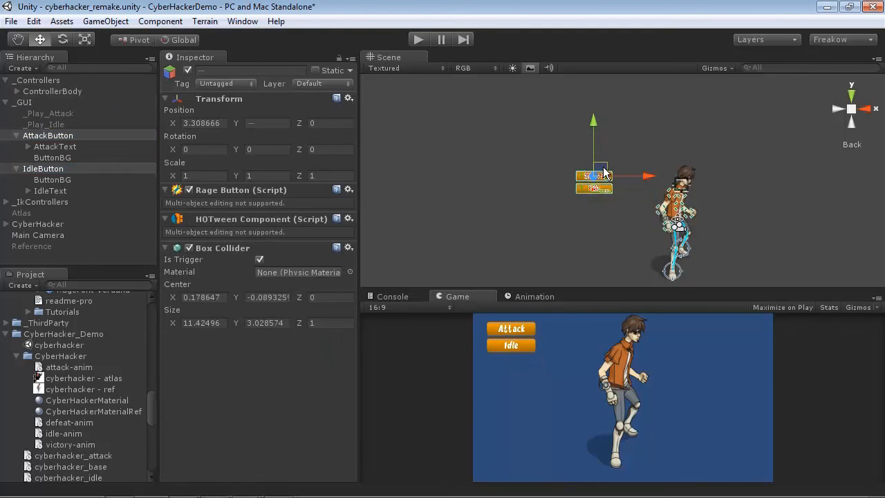
Step: Check the _GUI alignment in the game view at 4:3 and 16:10, return to 4:3, and briefly play the scene
{"action": "left_click", "coordinate": [26, 102]}
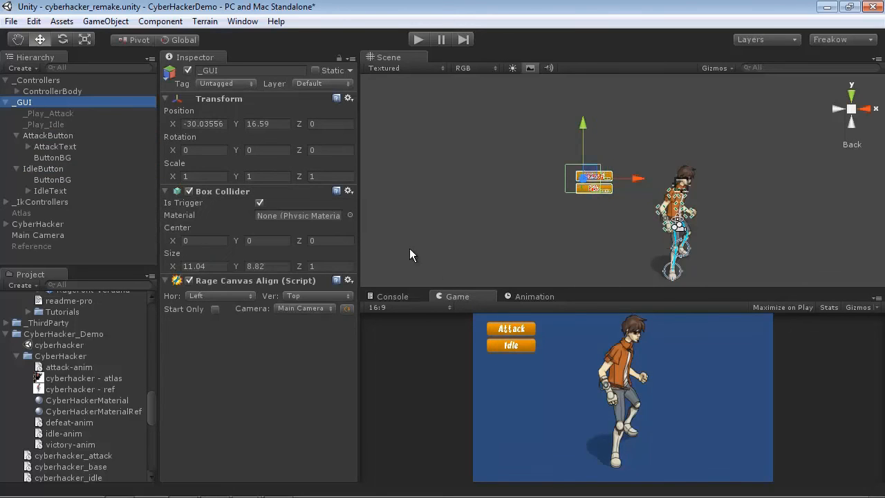
{"action": "left_click", "coordinate": [408, 307]}
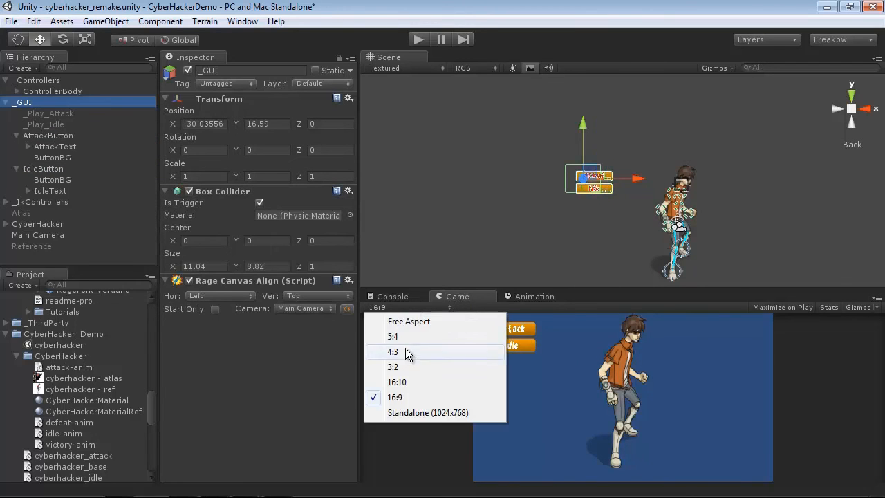
{"action": "left_click", "coordinate": [405, 349]}
{"action": "left_click", "coordinate": [401, 307]}
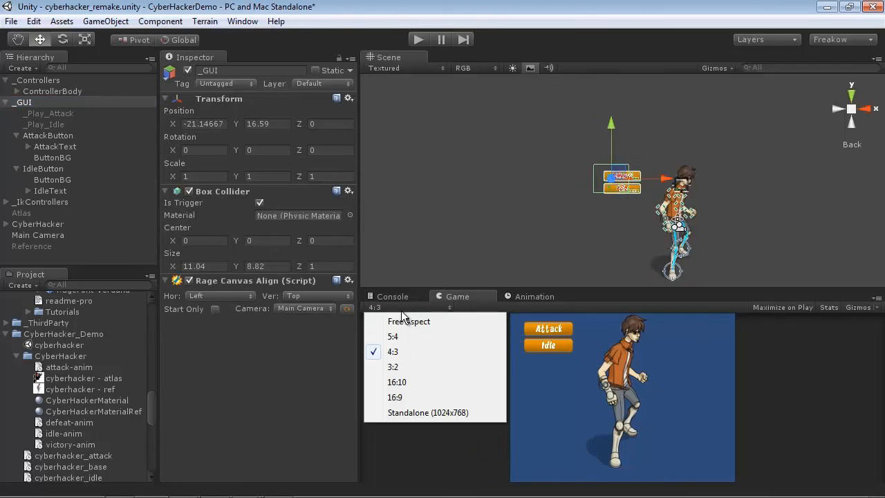
{"action": "left_click", "coordinate": [404, 380]}
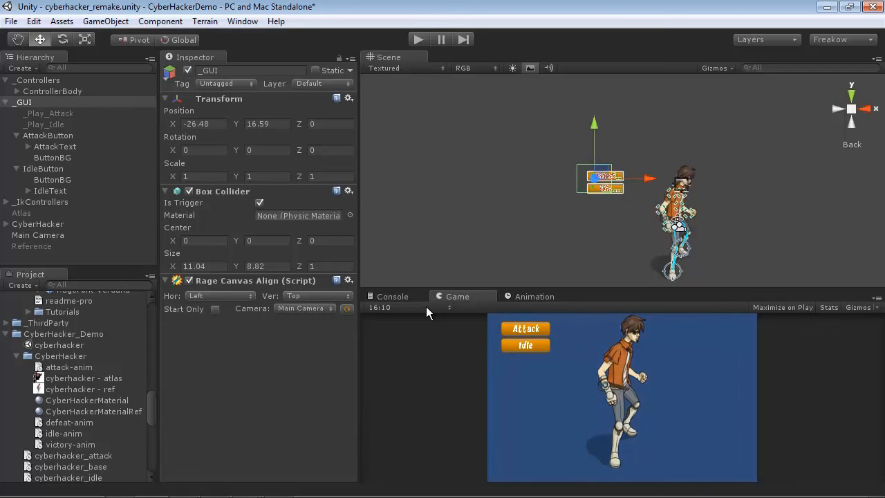
{"action": "left_click", "coordinate": [426, 306]}
{"action": "left_click", "coordinate": [406, 352]}
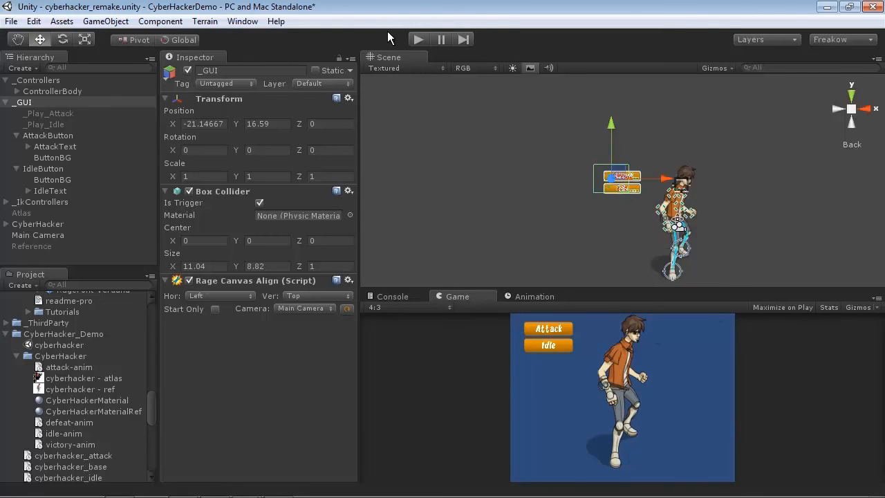
{"action": "left_click", "coordinate": [419, 39]}
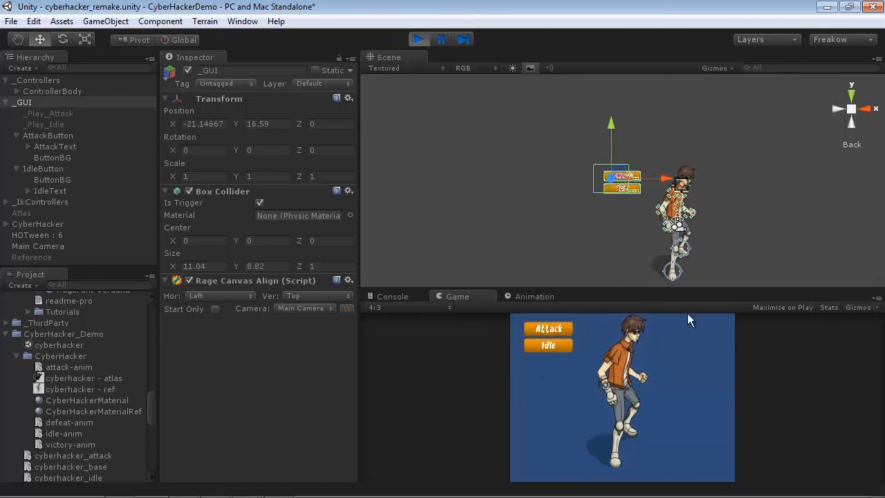
{"action": "left_click", "coordinate": [418, 39]}
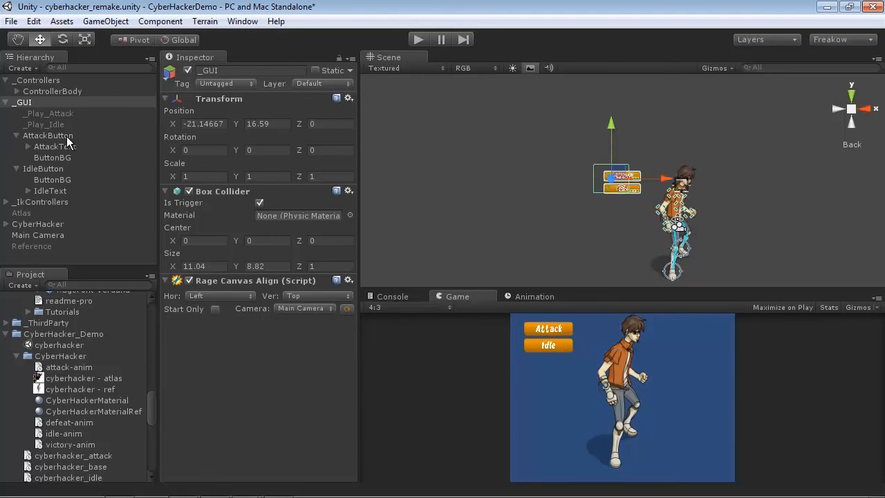
Step: Examine AttackText's child objects and its text and group components, and collapse the AttackButton hierarchy
{"action": "left_click", "coordinate": [29, 146]}
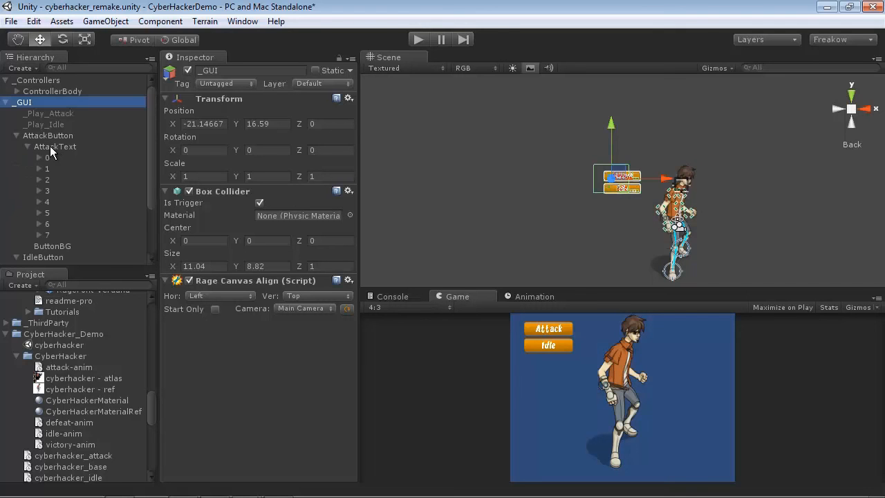
{"action": "left_click", "coordinate": [45, 148]}
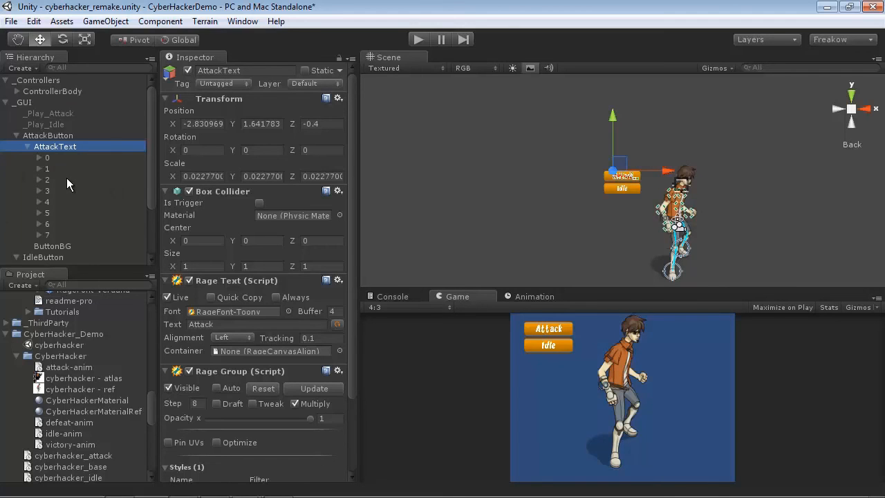
{"action": "left_click", "coordinate": [16, 135]}
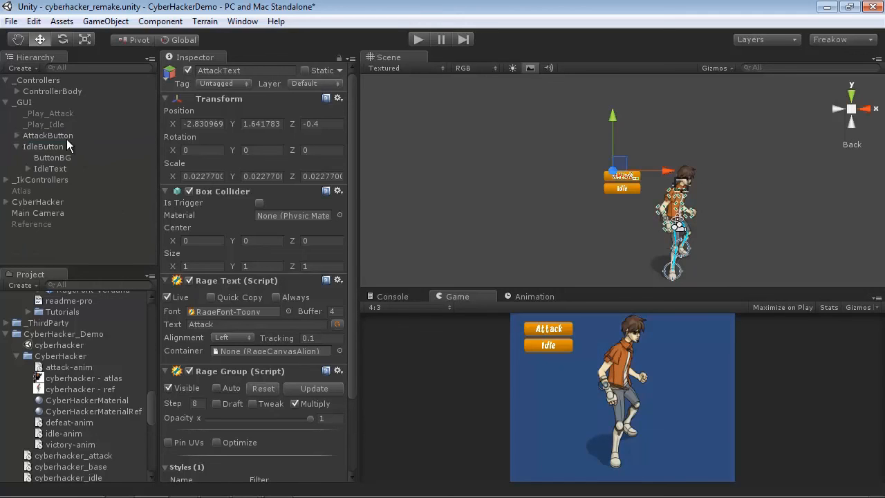
Step: Add a Rage EdgeTune component to the _GUI object and update the accompanying Rage Group
{"action": "left_click", "coordinate": [25, 103]}
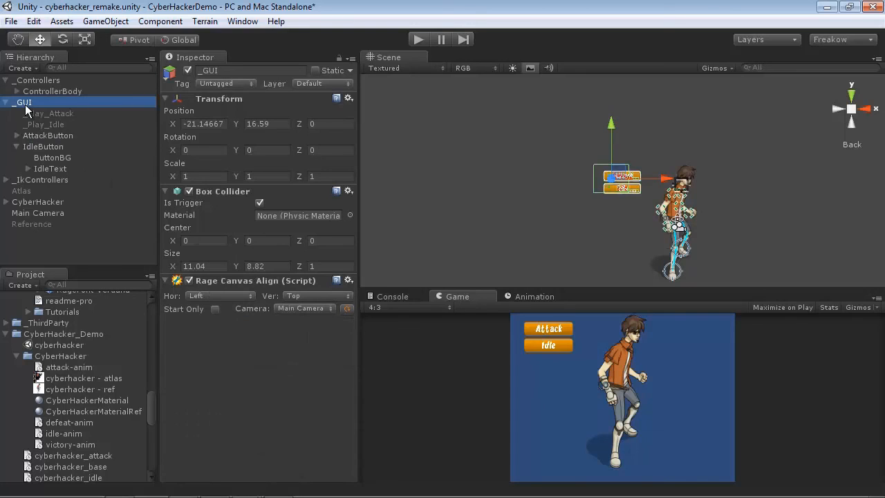
{"action": "left_click", "coordinate": [16, 146]}
{"action": "left_click", "coordinate": [177, 22]}
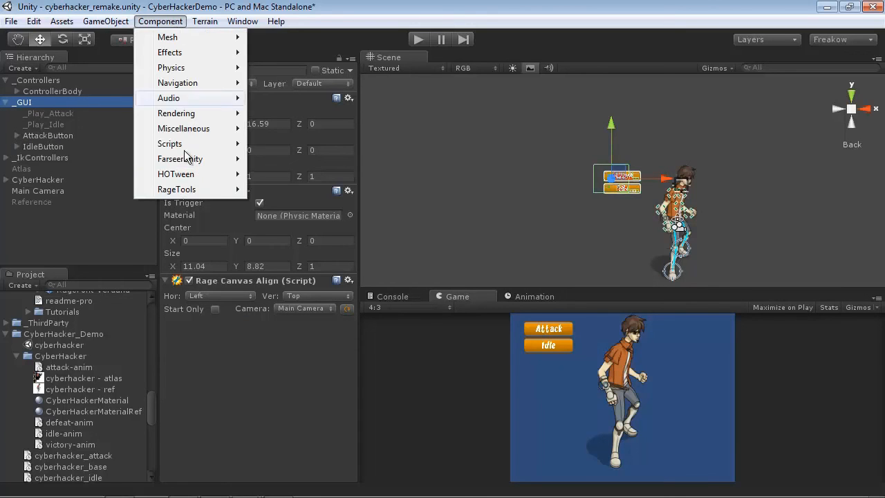
{"action": "mouse_move", "coordinate": [183, 193]}
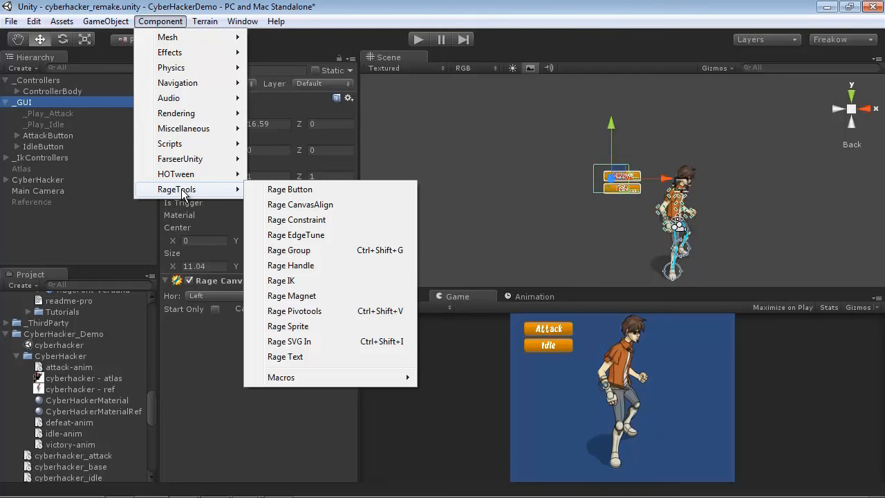
{"action": "left_click", "coordinate": [304, 234]}
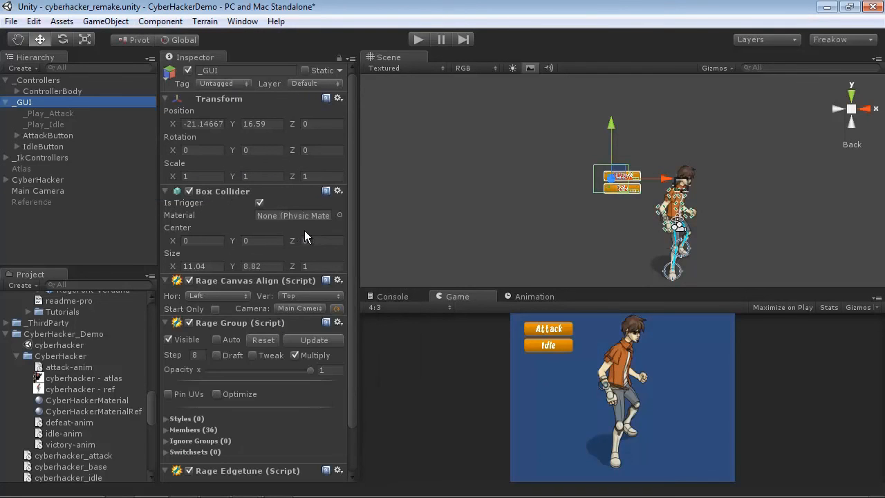
{"action": "scroll", "coordinate": [329, 425], "scroll_direction": "down", "scroll_amount": 3}
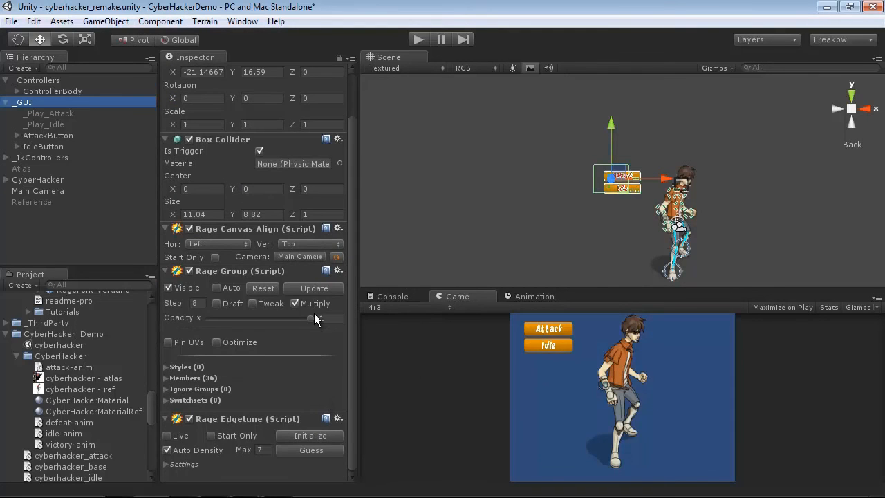
{"action": "left_click", "coordinate": [309, 296]}
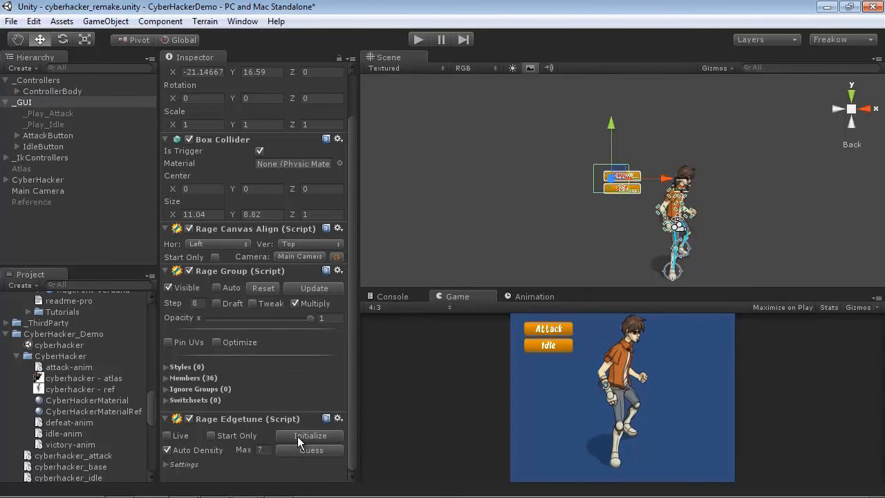
Step: Enlarge the game view, tweak the _GUI Rage Group's anti-aliasing to 2.6, update the group, and switch Tweak off
{"action": "left_click_drag", "start_coordinate": [520, 289], "coordinate": [526, 187]}
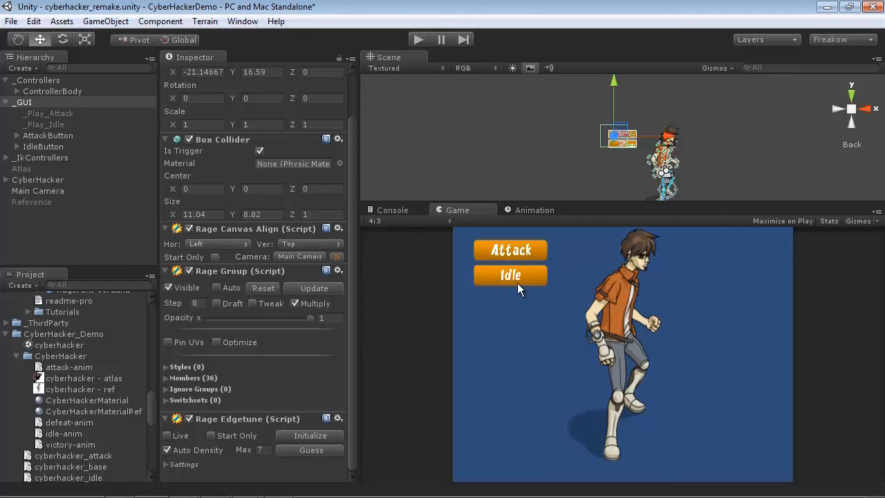
{"action": "left_click", "coordinate": [253, 304]}
{"action": "left_click_drag", "start_coordinate": [192, 316], "coordinate": [222, 317]}
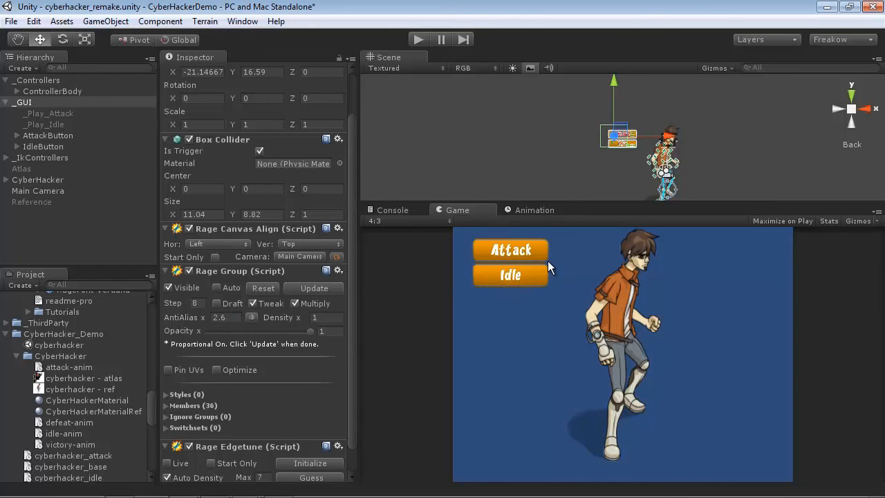
{"action": "left_click", "coordinate": [305, 293]}
{"action": "left_click", "coordinate": [253, 305]}
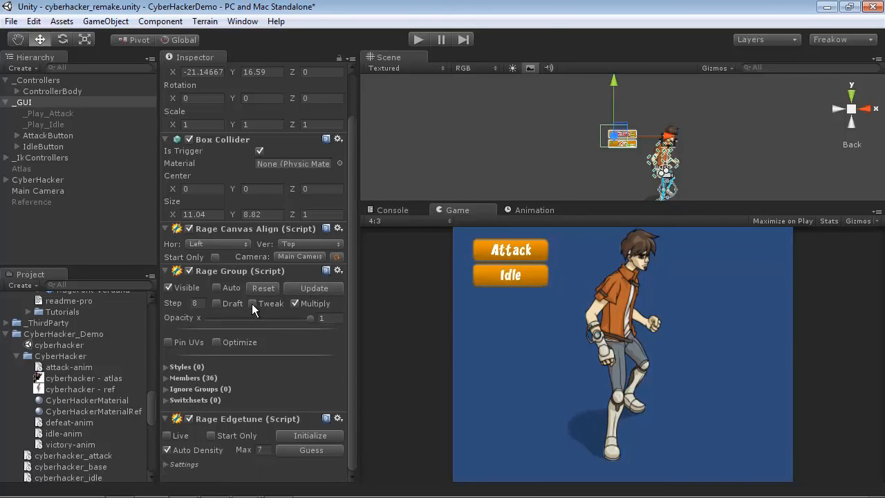
Step: Set the anti-alias width of AttackButton's ButtonBG spline to 0.06
{"action": "left_click", "coordinate": [17, 135]}
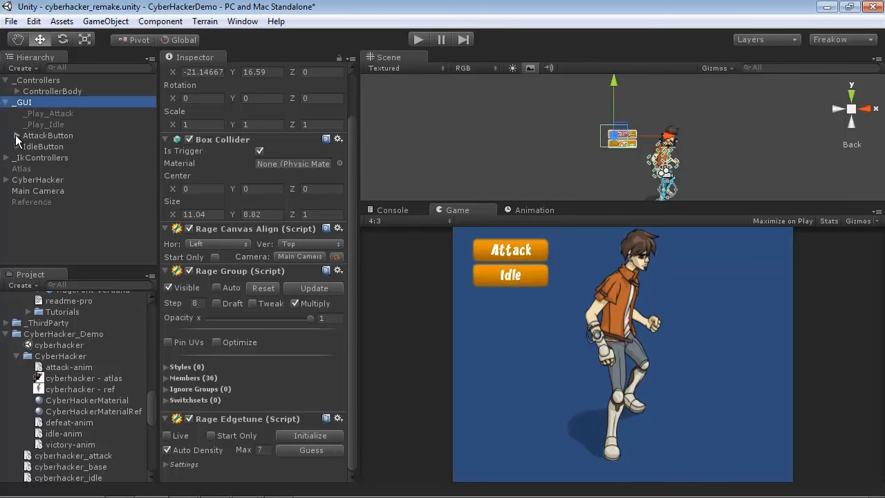
{"action": "left_click", "coordinate": [54, 247]}
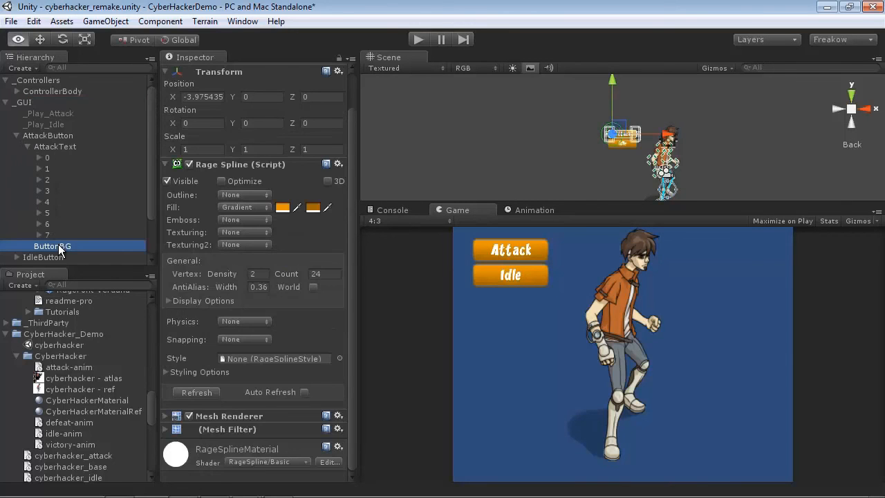
{"action": "left_click_drag", "start_coordinate": [228, 285], "coordinate": [207, 286]}
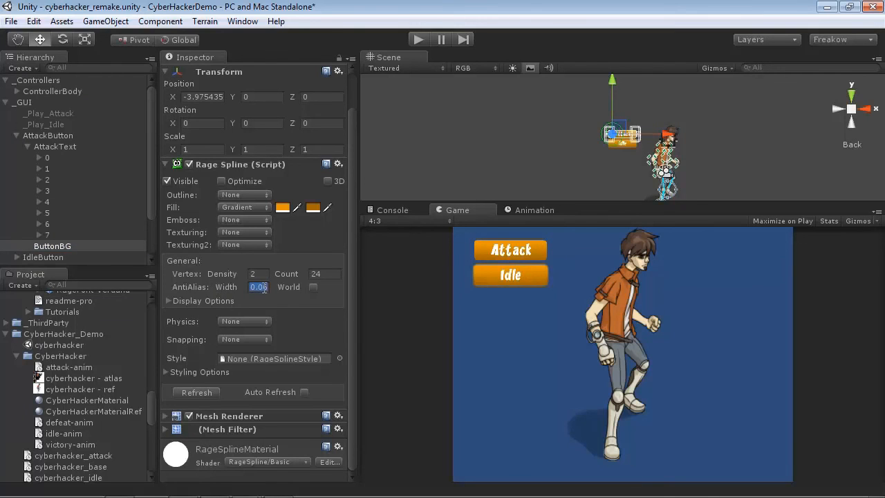
Step: Set the anti-alias width of IdleButton's ButtonBG spline to 0
{"action": "scroll", "coordinate": [78, 215], "scroll_direction": "down", "scroll_amount": 3}
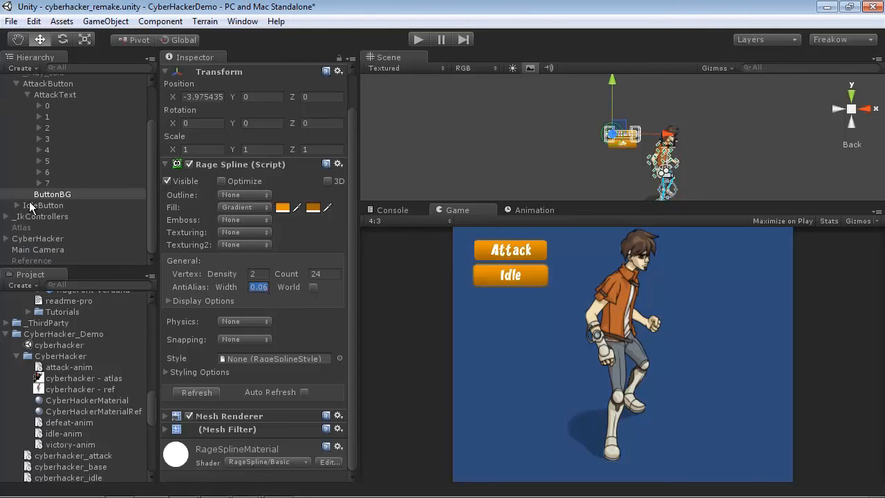
{"action": "left_click", "coordinate": [33, 208]}
{"action": "left_click", "coordinate": [17, 205]}
{"action": "scroll", "coordinate": [27, 205], "scroll_direction": "down", "scroll_amount": 1}
{"action": "left_click", "coordinate": [54, 195]}
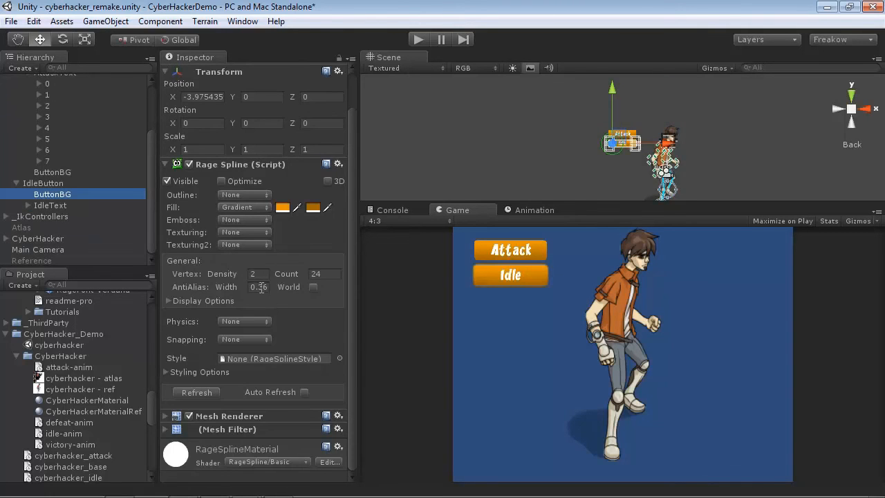
{"action": "left_click", "coordinate": [270, 288]}
{"action": "type", "text": "0.06"}
{"action": "key", "text": "BackSpace"}
{"action": "key", "text": "BackSpace"}
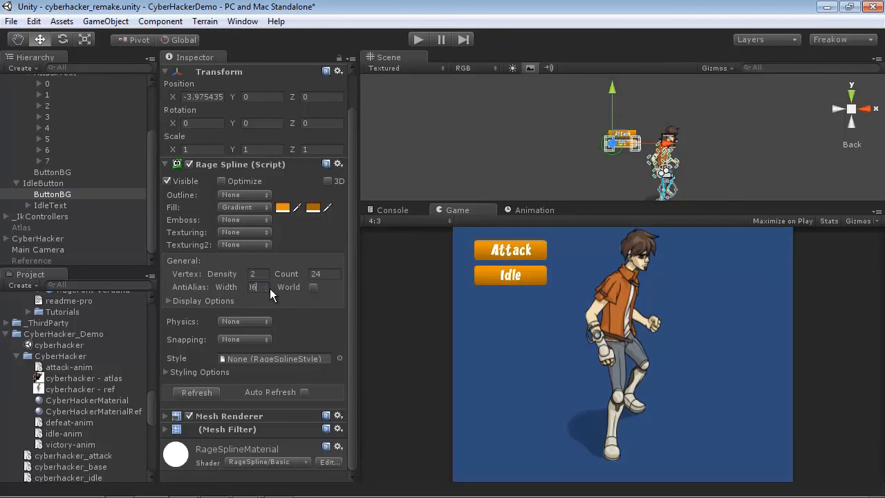
Step: Update the Rage Group on the _GUI object with the edited button background splines
{"action": "scroll", "coordinate": [104, 152], "scroll_direction": "up", "scroll_amount": 3}
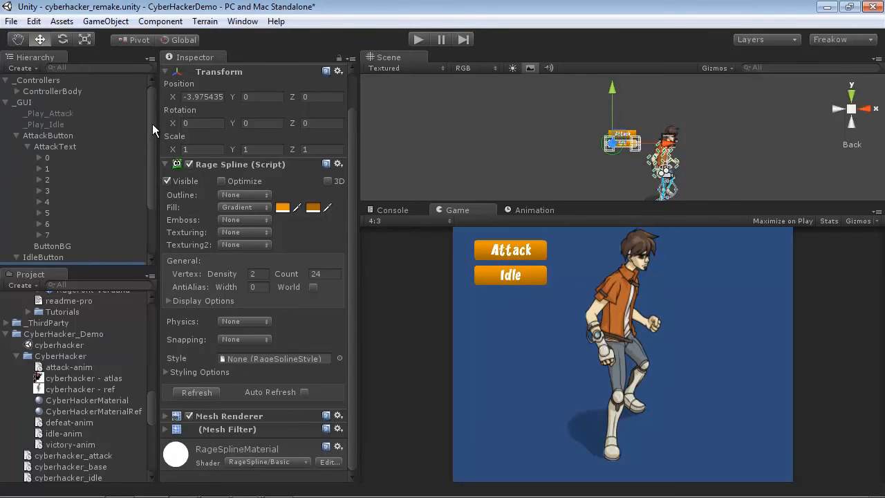
{"action": "left_click", "coordinate": [28, 103]}
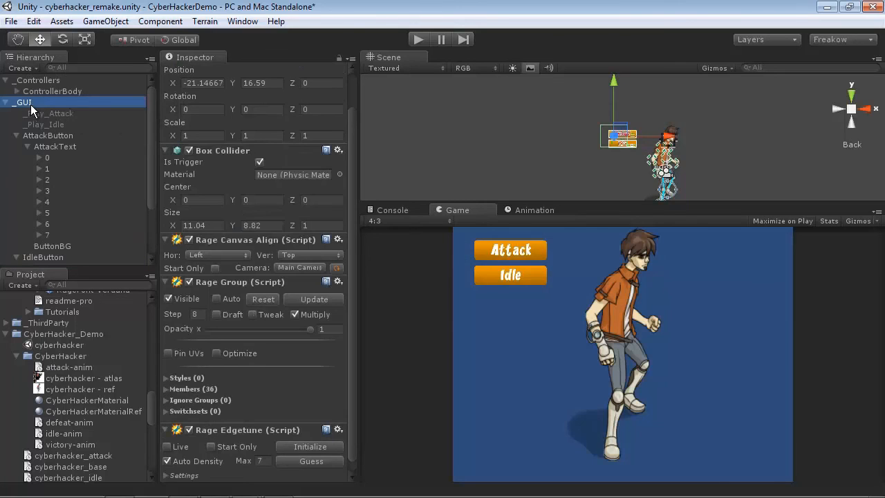
{"action": "scroll", "coordinate": [305, 371], "scroll_direction": "down", "scroll_amount": 1}
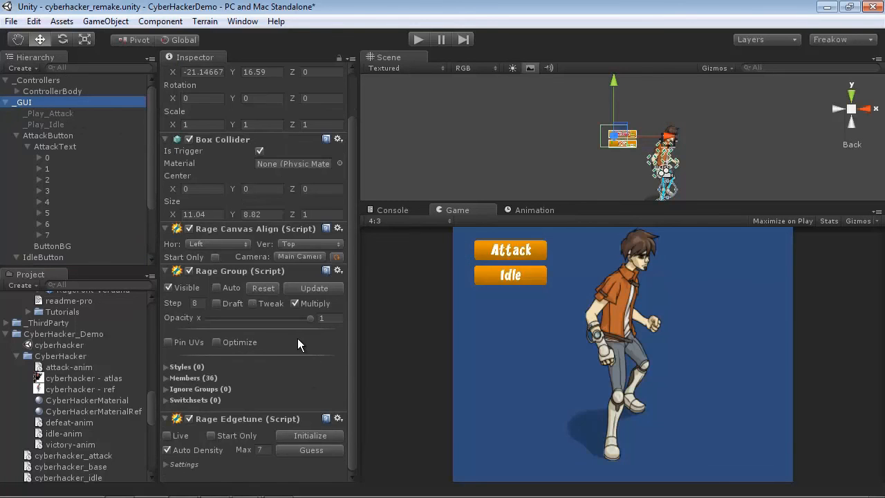
{"action": "left_click", "coordinate": [305, 290]}
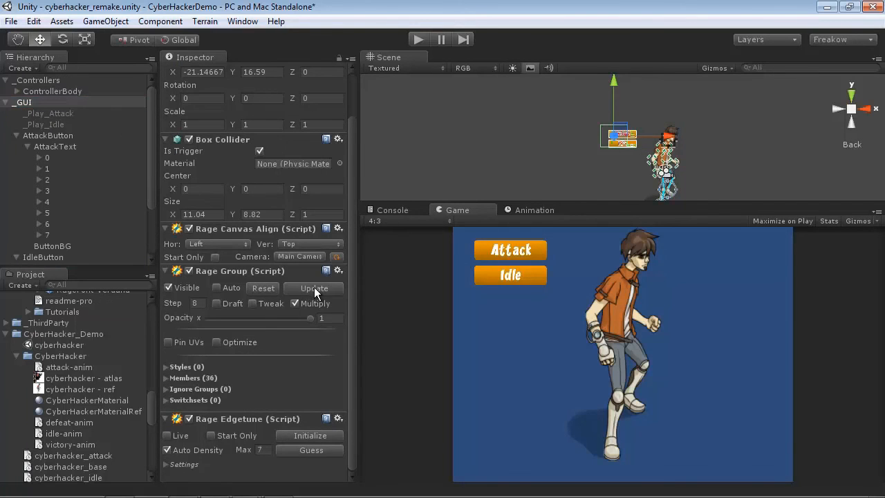
Step: Check the default anti-alias and density values of the members in the _GUI object's Rage Group
{"action": "left_click", "coordinate": [166, 377]}
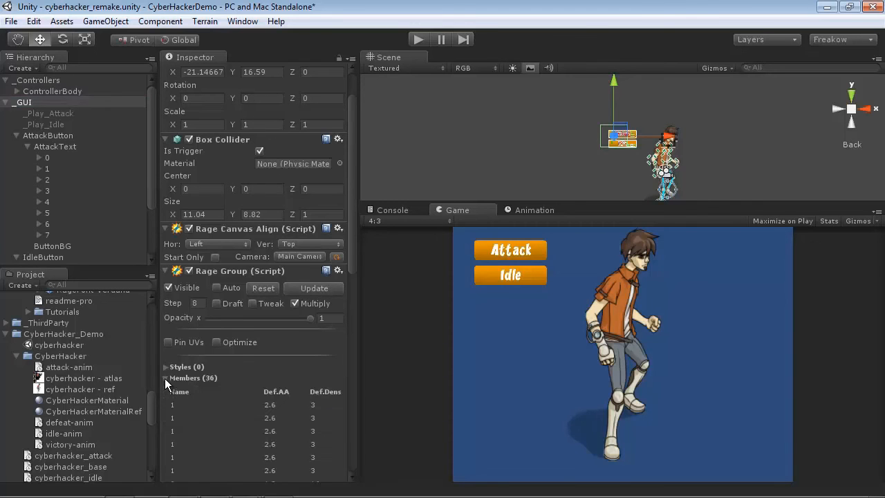
{"action": "scroll", "coordinate": [285, 415], "scroll_direction": "down", "scroll_amount": 15}
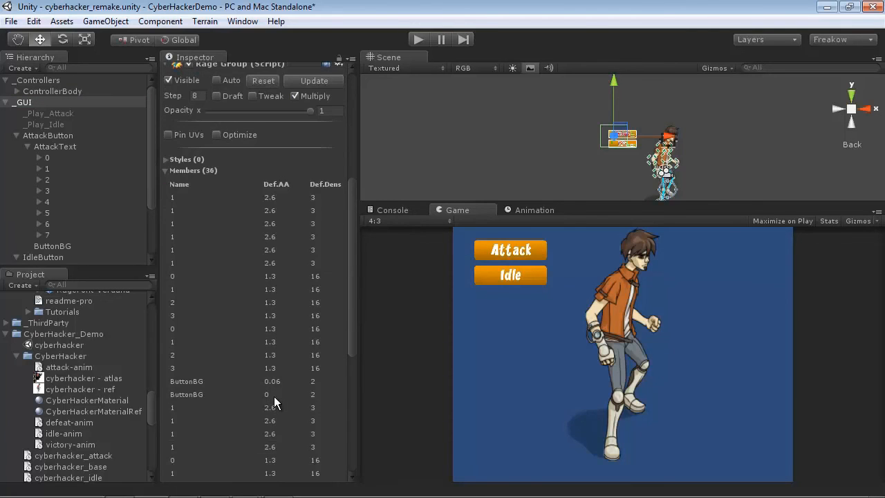
{"action": "scroll", "coordinate": [274, 396], "scroll_direction": "down", "scroll_amount": 6}
{"action": "scroll", "coordinate": [274, 397], "scroll_direction": "up", "scroll_amount": 6}
{"action": "scroll", "coordinate": [76, 183], "scroll_direction": "down", "scroll_amount": 3}
Step: Set the anti-alias width of IdleButton's ButtonBG spline to 0.06
{"action": "left_click", "coordinate": [55, 227]}
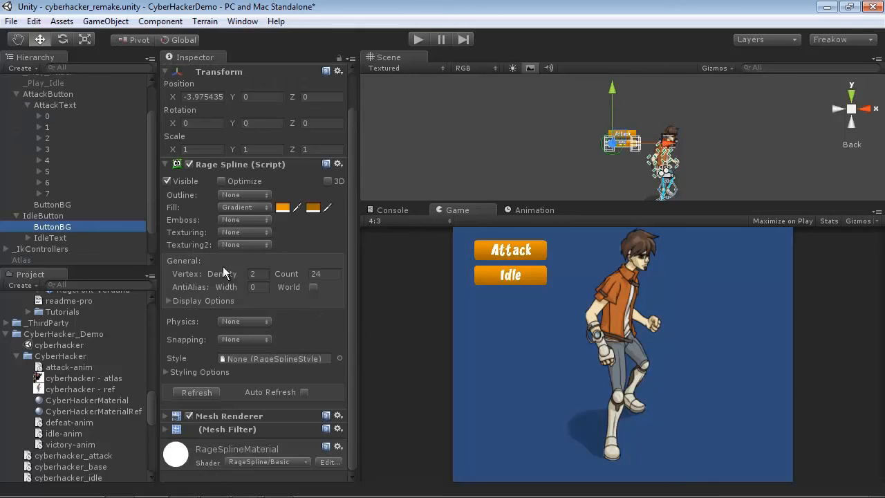
{"action": "left_click", "coordinate": [264, 289]}
{"action": "type", "text": ".06"}
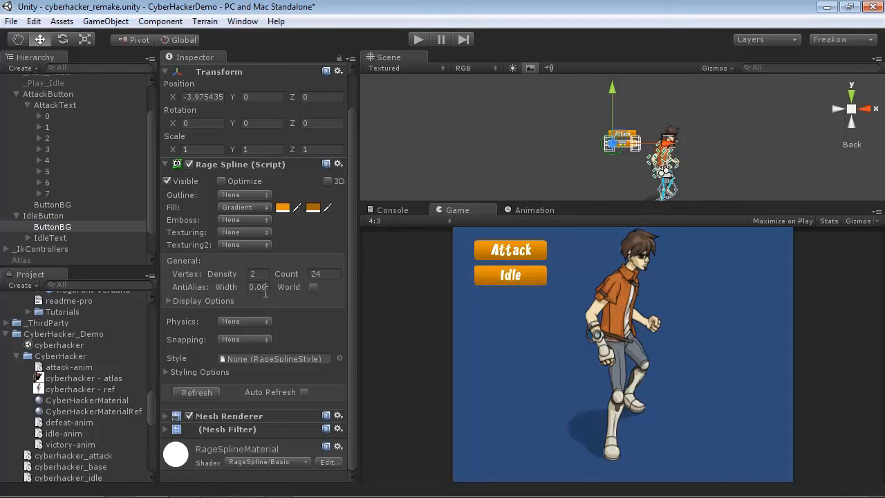
Step: Update the _GUI object's Rage Group and review the default anti-alias values of both ButtonBG members
{"action": "left_click", "coordinate": [41, 95]}
{"action": "scroll", "coordinate": [39, 94], "scroll_direction": "up", "scroll_amount": 3}
{"action": "left_click", "coordinate": [33, 101]}
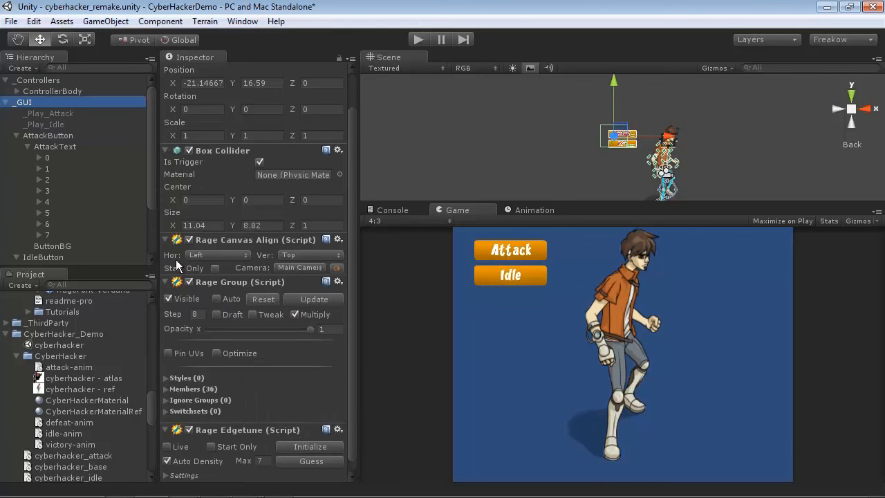
{"action": "left_click", "coordinate": [306, 298]}
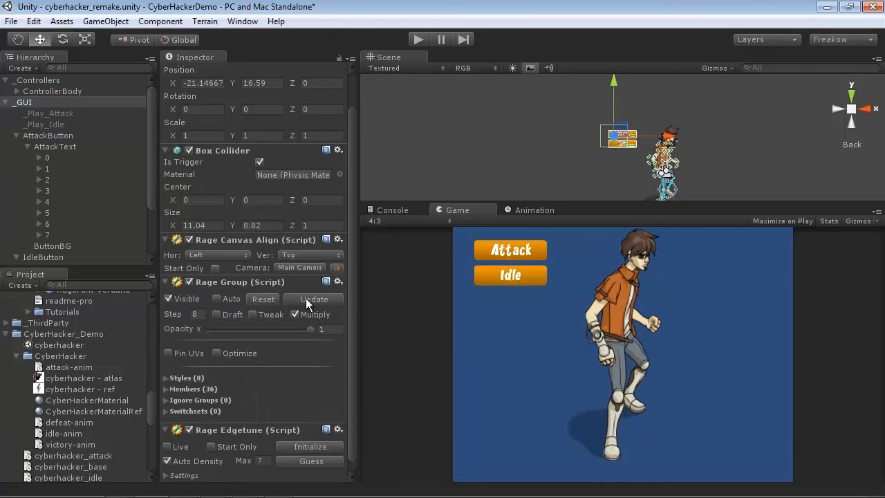
{"action": "left_click", "coordinate": [166, 389]}
{"action": "scroll", "coordinate": [211, 408], "scroll_direction": "down", "scroll_amount": 10}
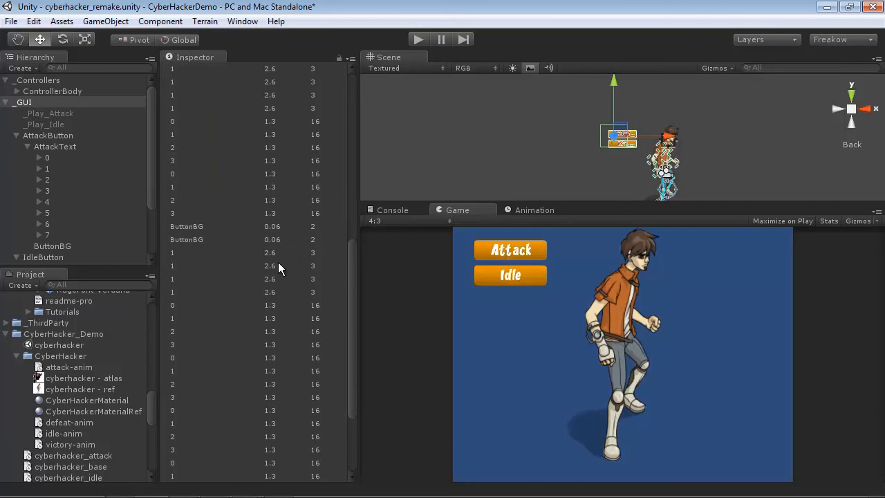
{"action": "scroll", "coordinate": [277, 259], "scroll_direction": "up", "scroll_amount": 6}
{"action": "left_click", "coordinate": [165, 264]}
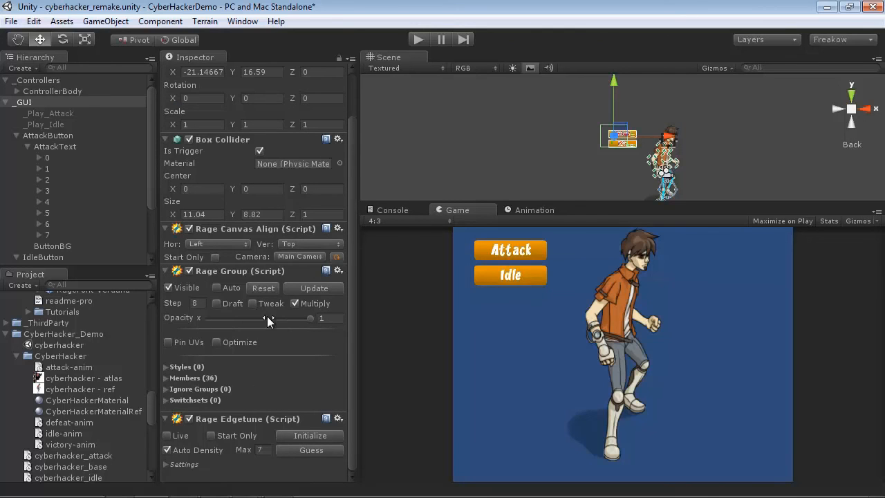
Step: Initialize Rage Edgetune on the _GUI object, set its maximum auto density to 16, and enable Live
{"action": "left_click", "coordinate": [293, 437]}
{"action": "left_click", "coordinate": [267, 450]}
{"action": "type", "text": "16"}
{"action": "left_click", "coordinate": [167, 435]}
Step: Enable Maximize on Play and test-run the scene, checking the rendering statistics before stopping playback and hiding them
{"action": "left_click", "coordinate": [778, 222]}
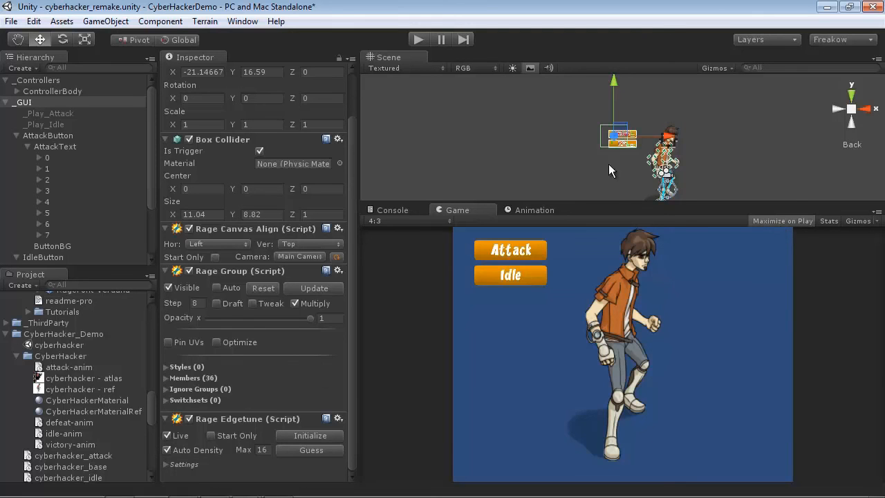
{"action": "left_click", "coordinate": [419, 40]}
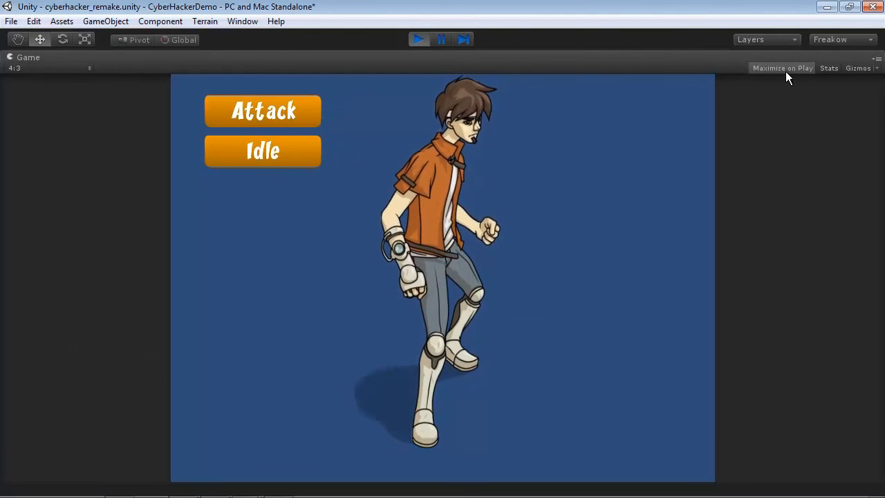
{"action": "left_click", "coordinate": [829, 68]}
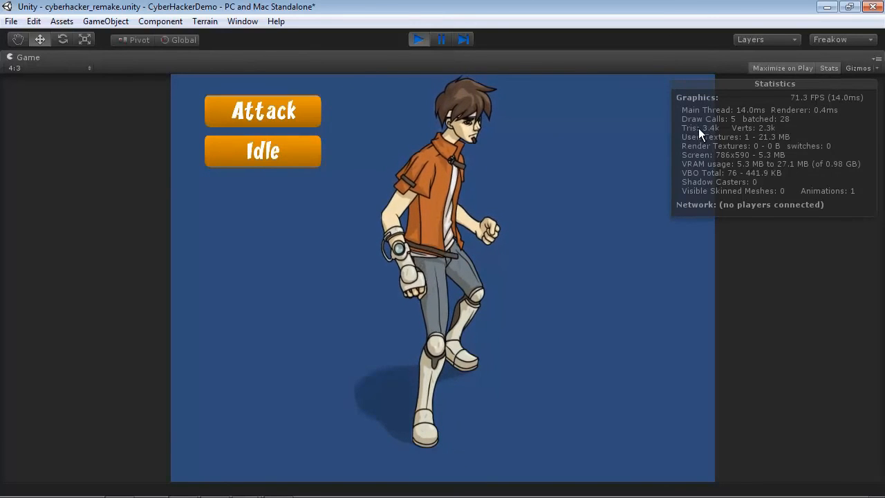
{"action": "left_click", "coordinate": [418, 39]}
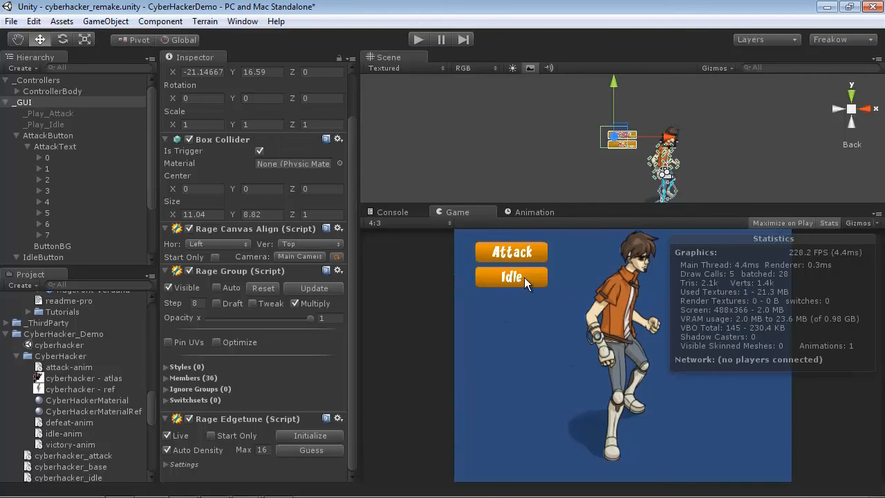
{"action": "left_click", "coordinate": [829, 223]}
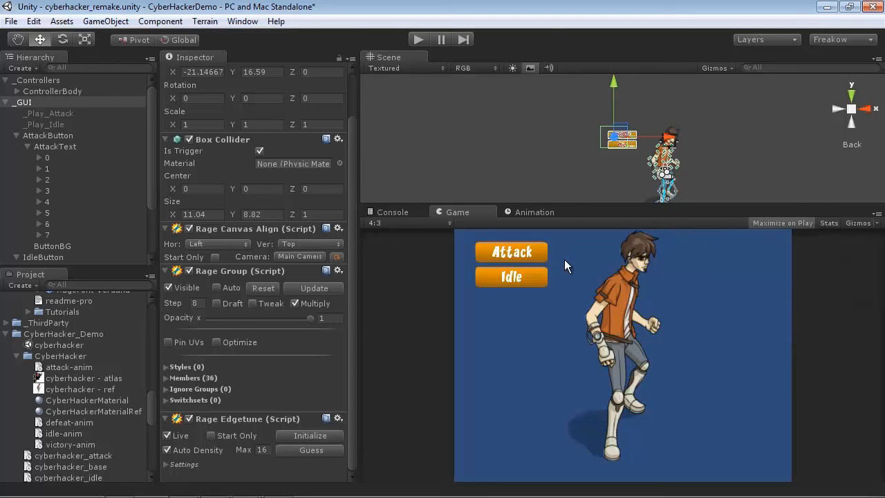